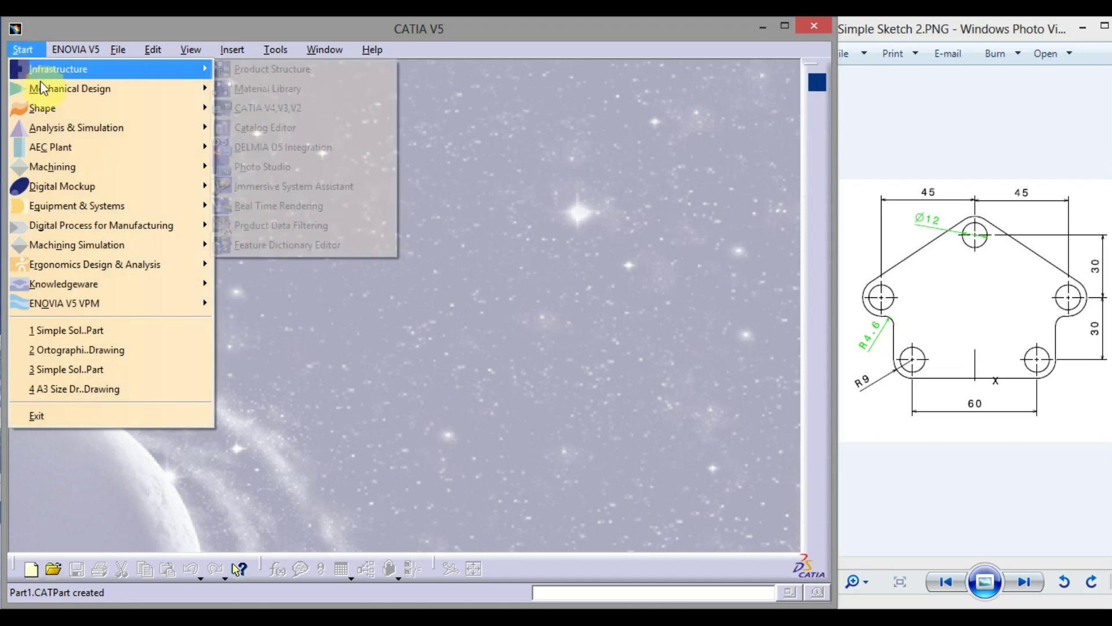
Create a new Part Design part named "Simple 2d Sketch 2"
{"action": "mouse_move", "coordinate": [56, 94]}
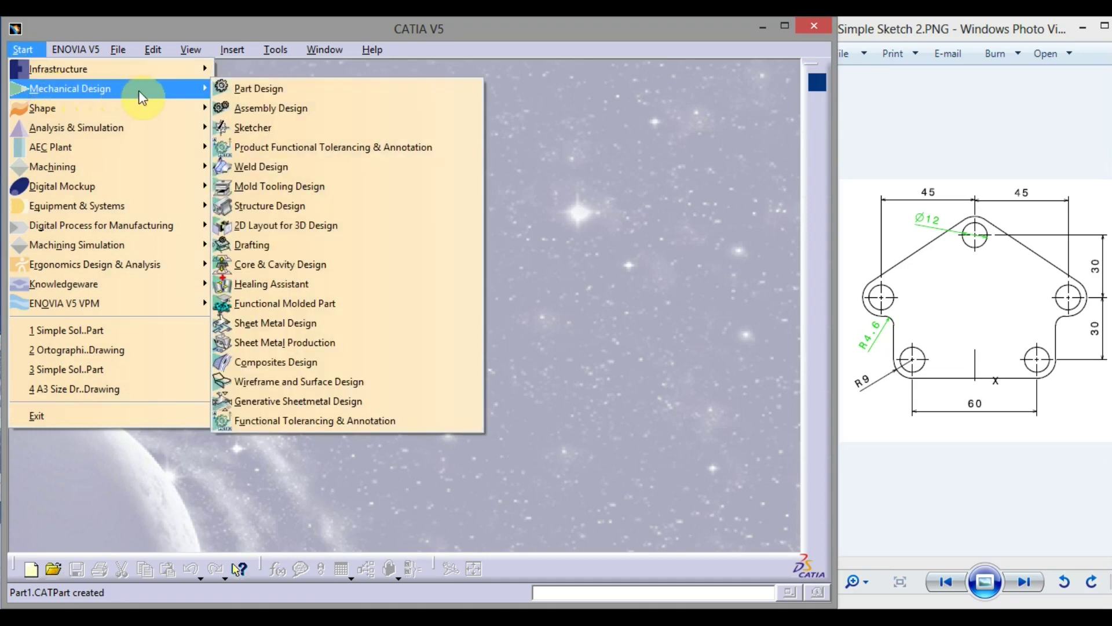
{"action": "left_click", "coordinate": [277, 87]}
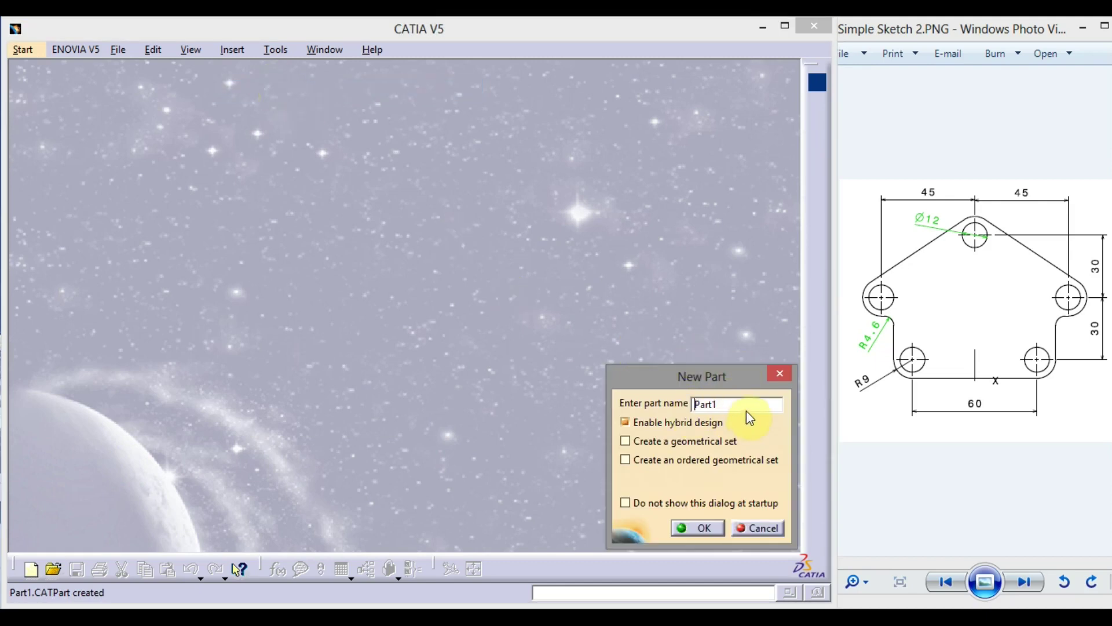
{"action": "left_click_drag", "start_coordinate": [732, 404], "coordinate": [693, 405]}
{"action": "type", "text": "Simple 2d Sketch 2"}
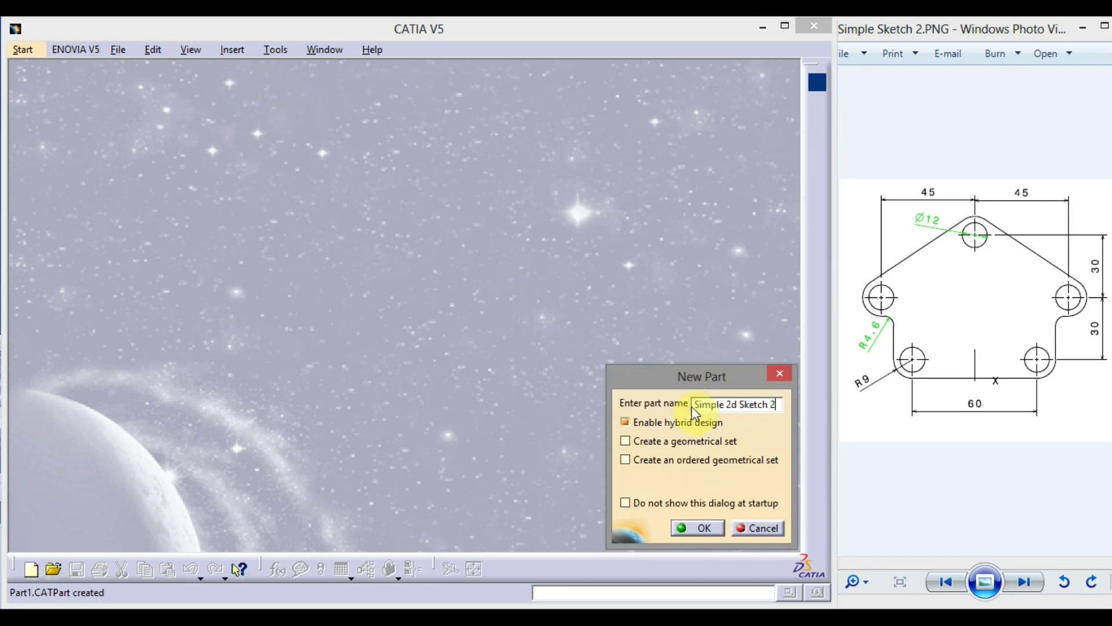
{"action": "left_click", "coordinate": [708, 526]}
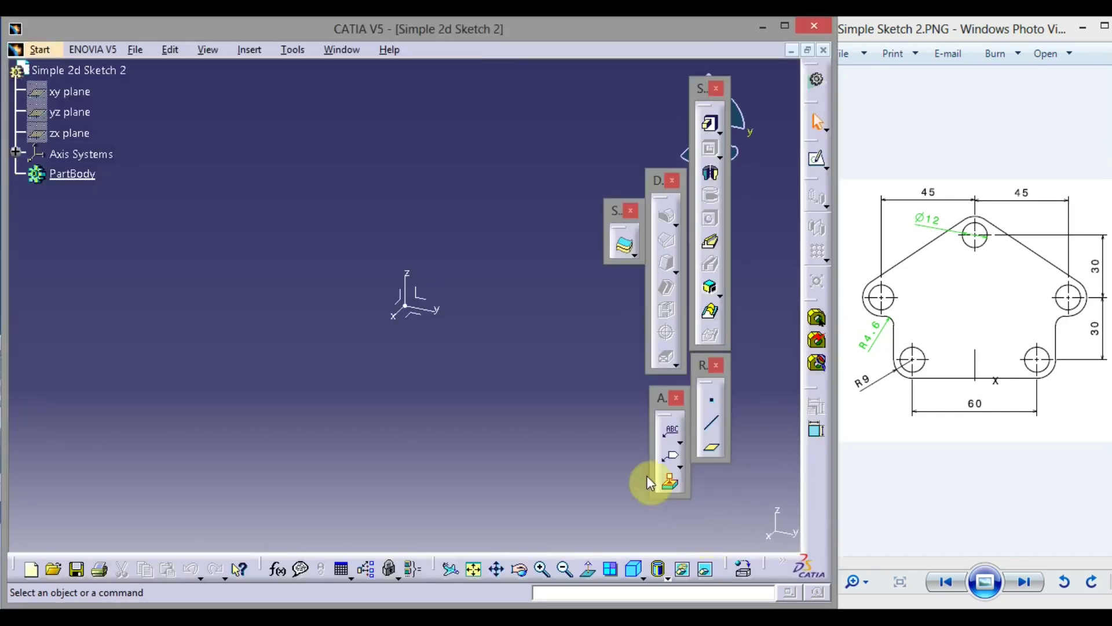
Open a new sketch on the YZ plane of the absolute axis system
{"action": "left_click", "coordinate": [420, 300]}
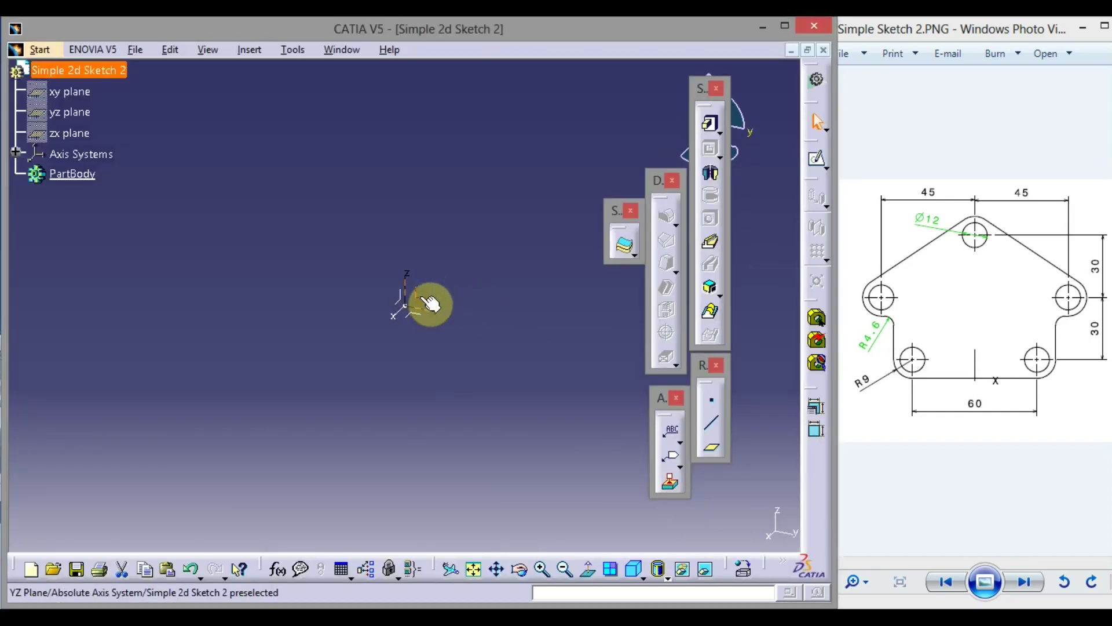
{"action": "left_click", "coordinate": [817, 159]}
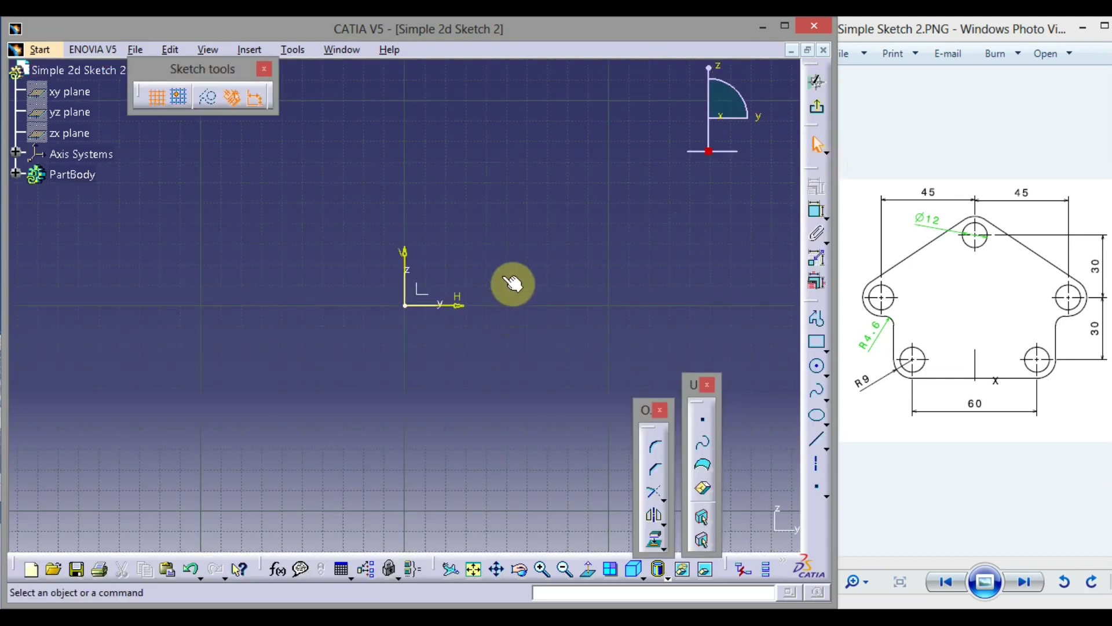
{"action": "middle_click_drag", "start_coordinate": [504, 273], "coordinate": [460, 318]}
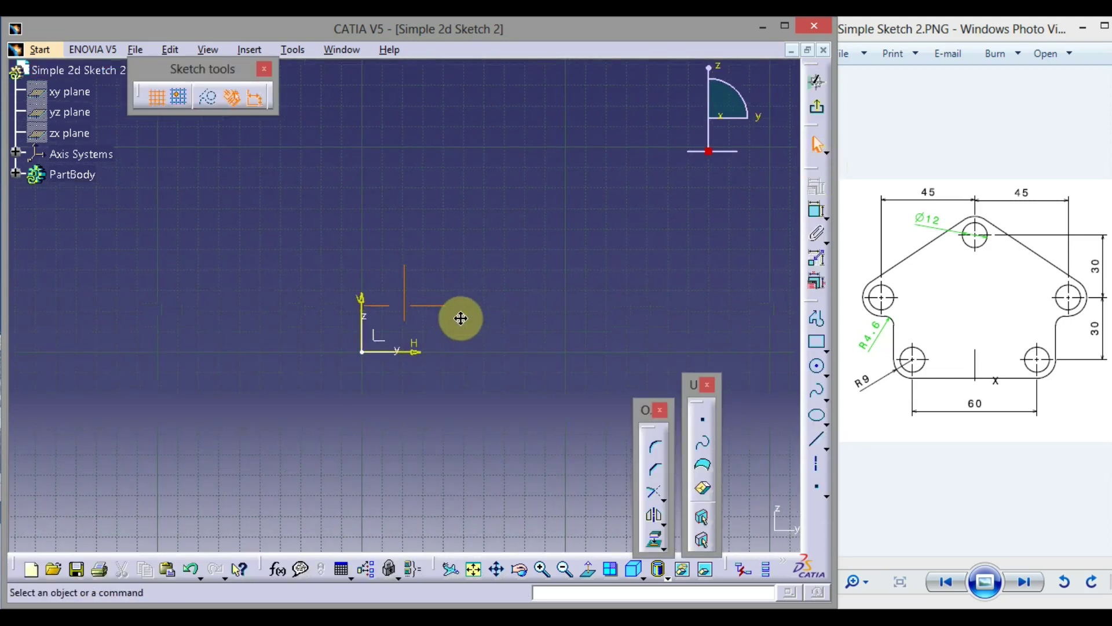
{"action": "left_click", "coordinate": [178, 98]}
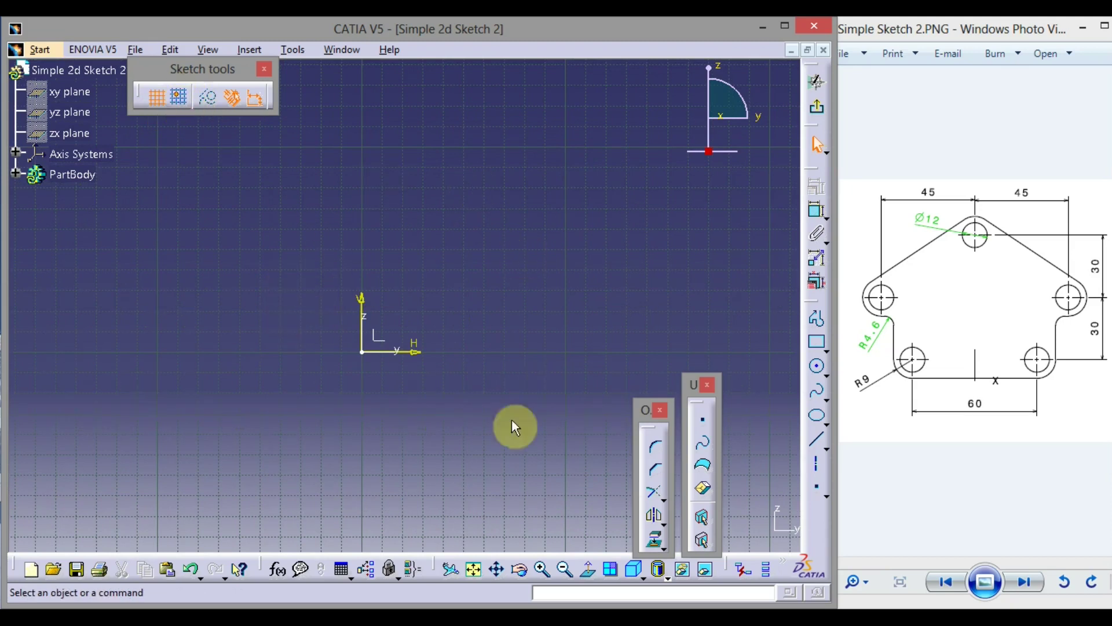
{"action": "left_click", "coordinate": [158, 97]}
{"action": "left_click", "coordinate": [158, 97]}
Draw five vertical axes: one through the origin, two at H about 36 and 68 mm, and two at about -40 and -75 mm
{"action": "left_click", "coordinate": [818, 464]}
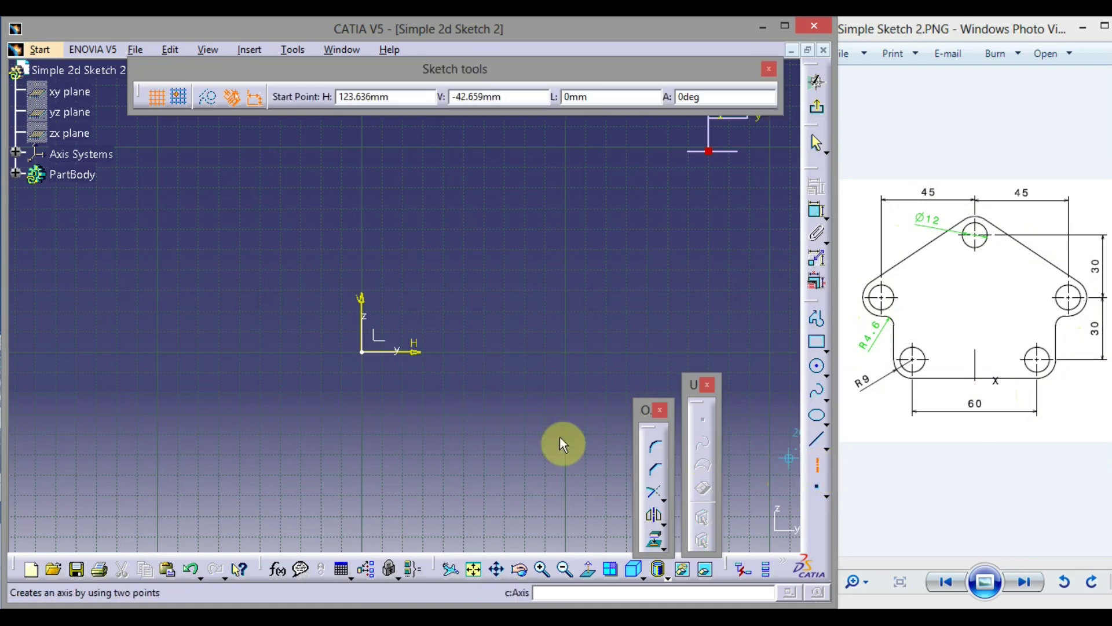
{"action": "left_click", "coordinate": [360, 153]}
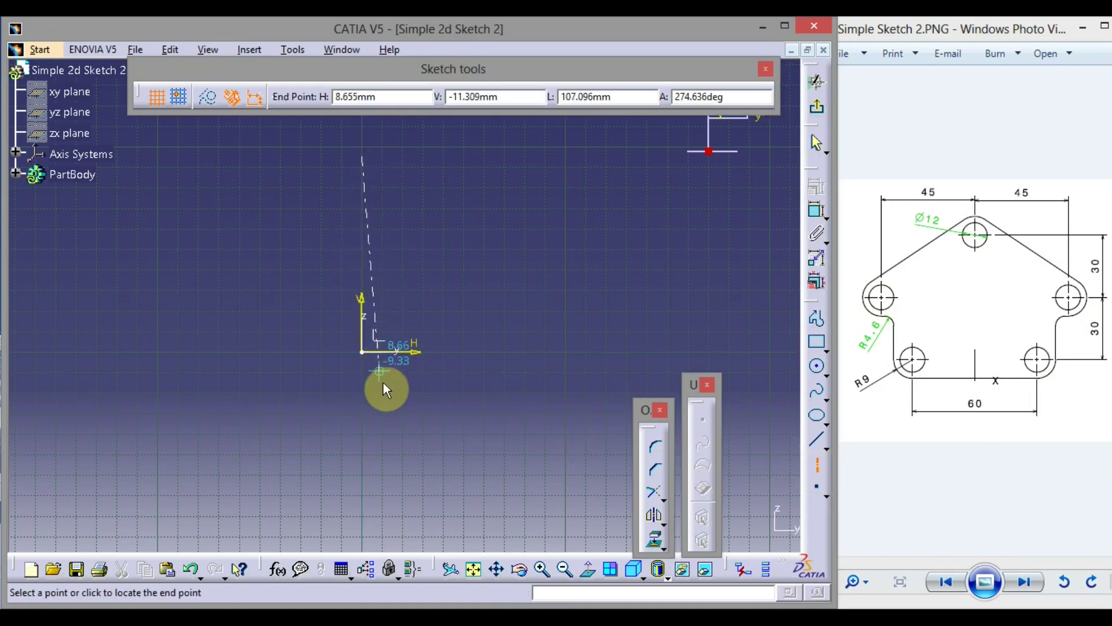
{"action": "left_click", "coordinate": [362, 437]}
{"action": "left_click", "coordinate": [434, 153]}
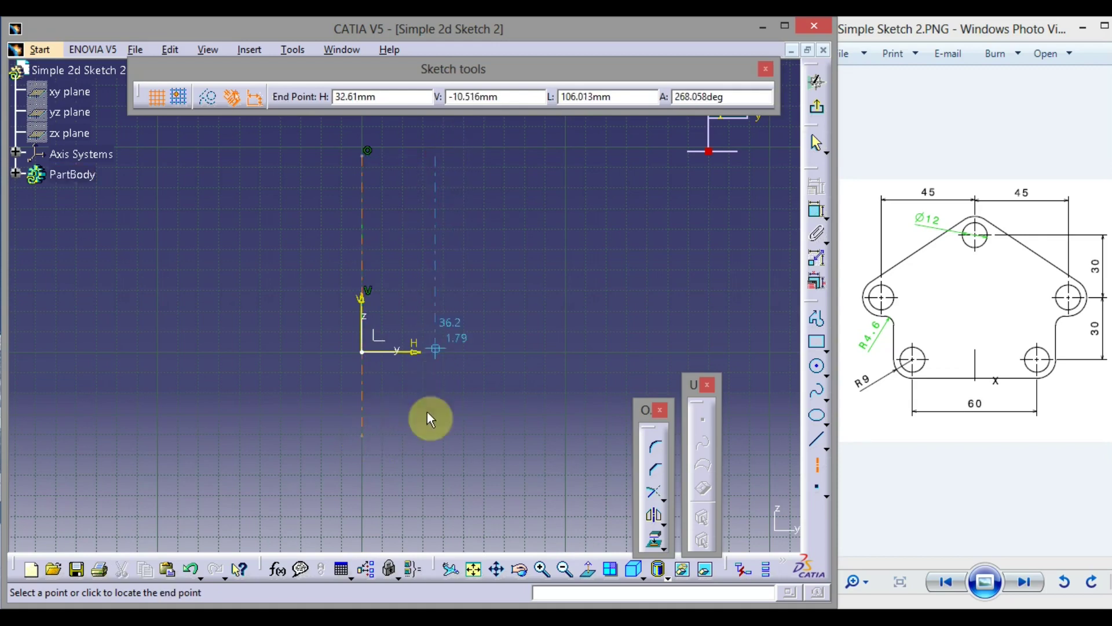
{"action": "left_click", "coordinate": [439, 447]}
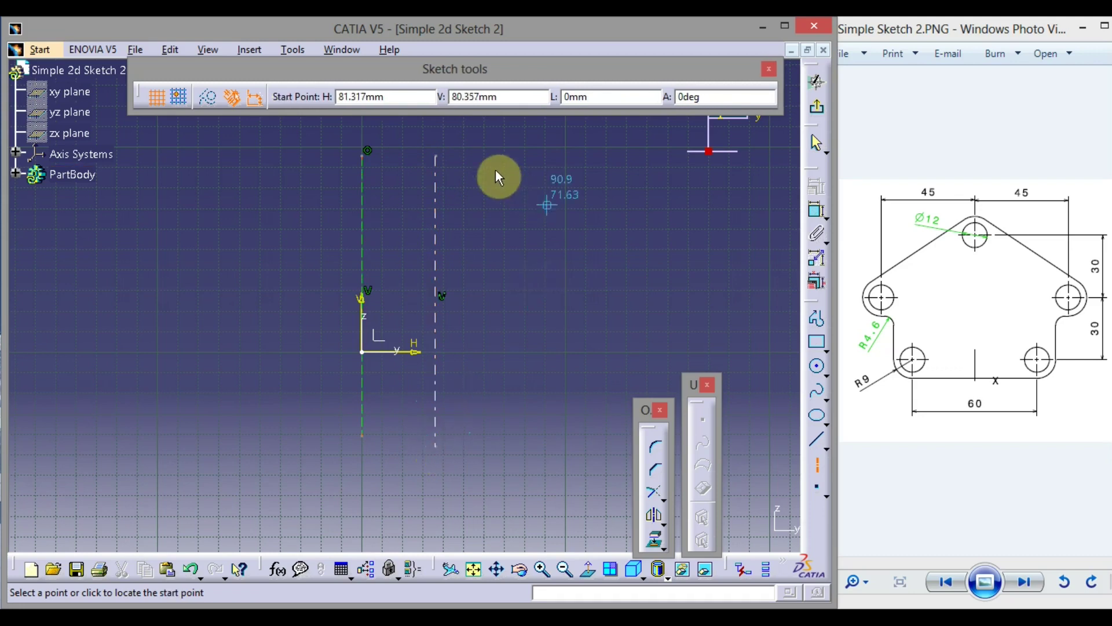
{"action": "left_click", "coordinate": [500, 157]}
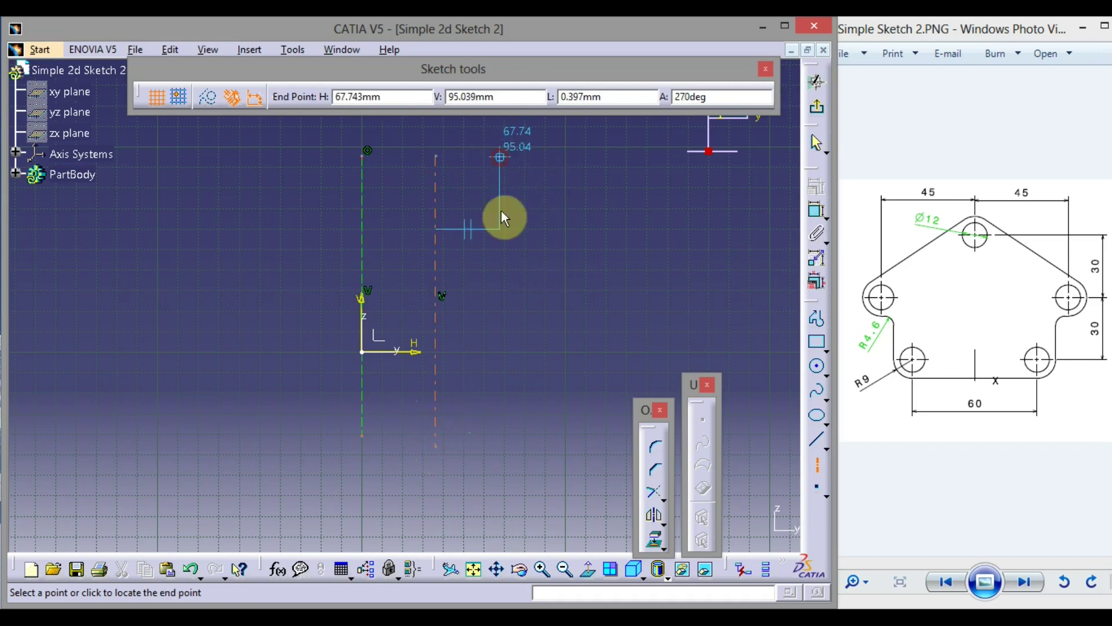
{"action": "left_click", "coordinate": [499, 430]}
{"action": "left_click", "coordinate": [280, 155]}
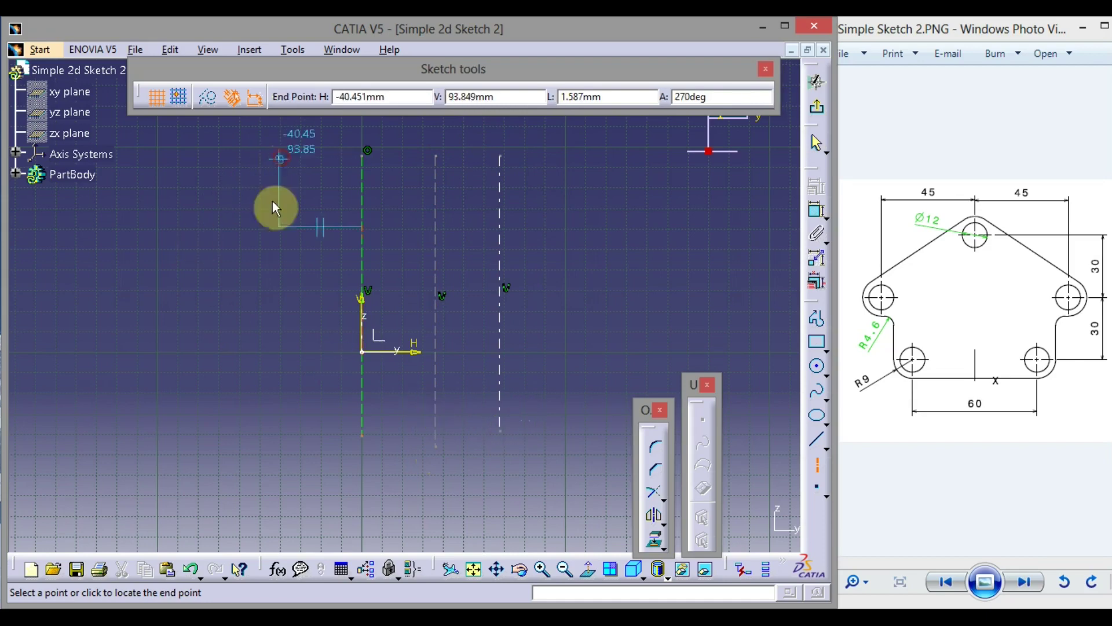
{"action": "left_click", "coordinate": [279, 416]}
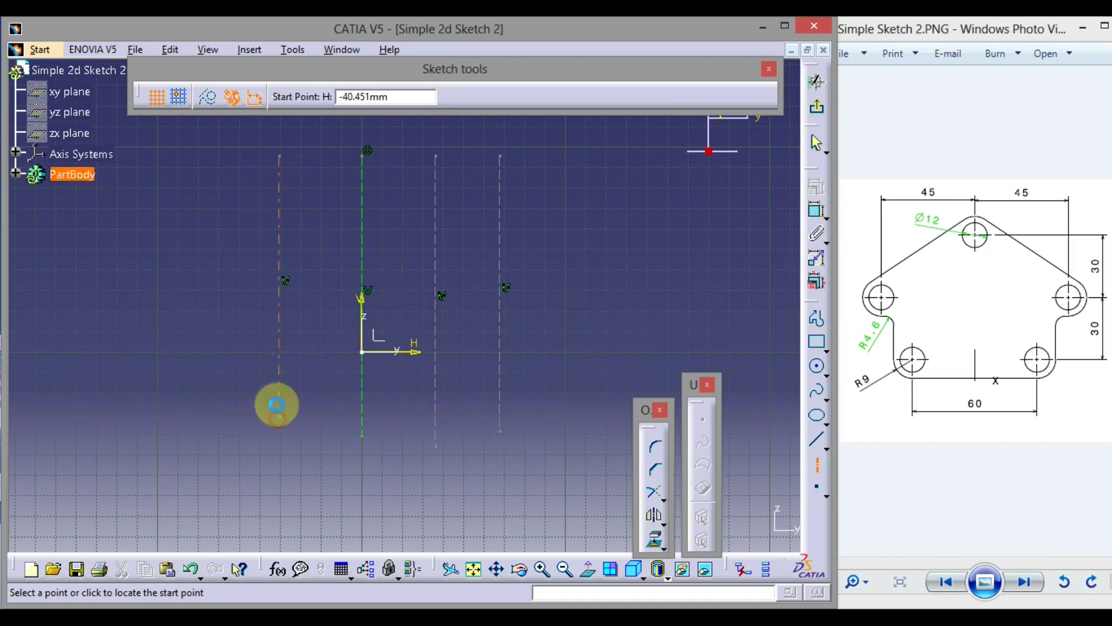
{"action": "left_click", "coordinate": [208, 151]}
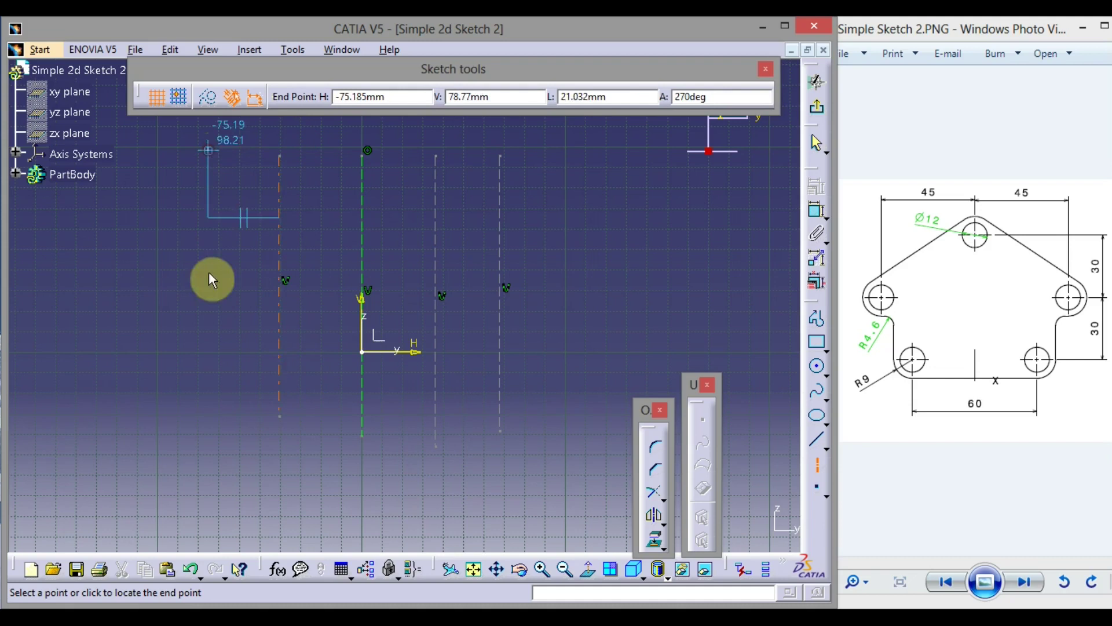
{"action": "left_click", "coordinate": [209, 424]}
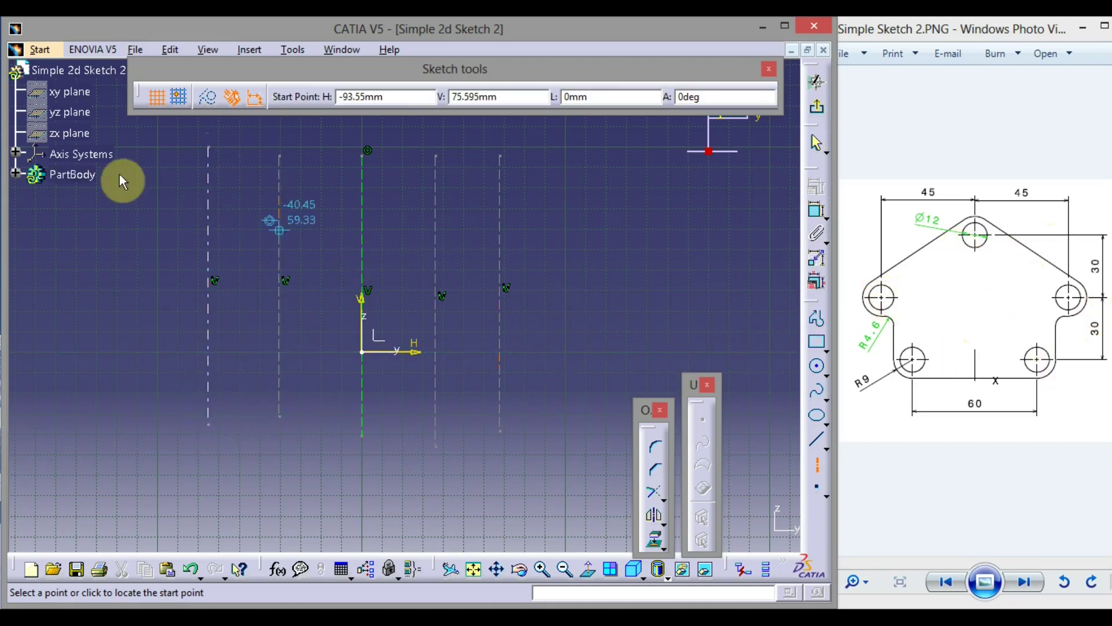
Draw three horizontal axes across the vertical ones, at V about 86 mm, about 52 mm and along the H axis
{"action": "left_click", "coordinate": [157, 176]}
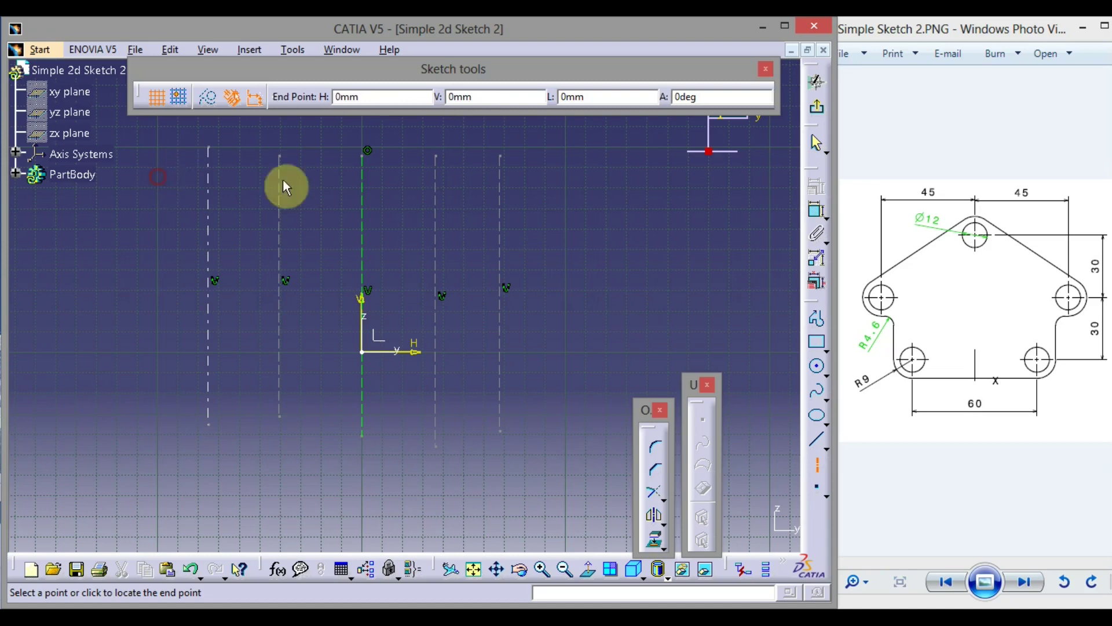
{"action": "left_click", "coordinate": [555, 174]}
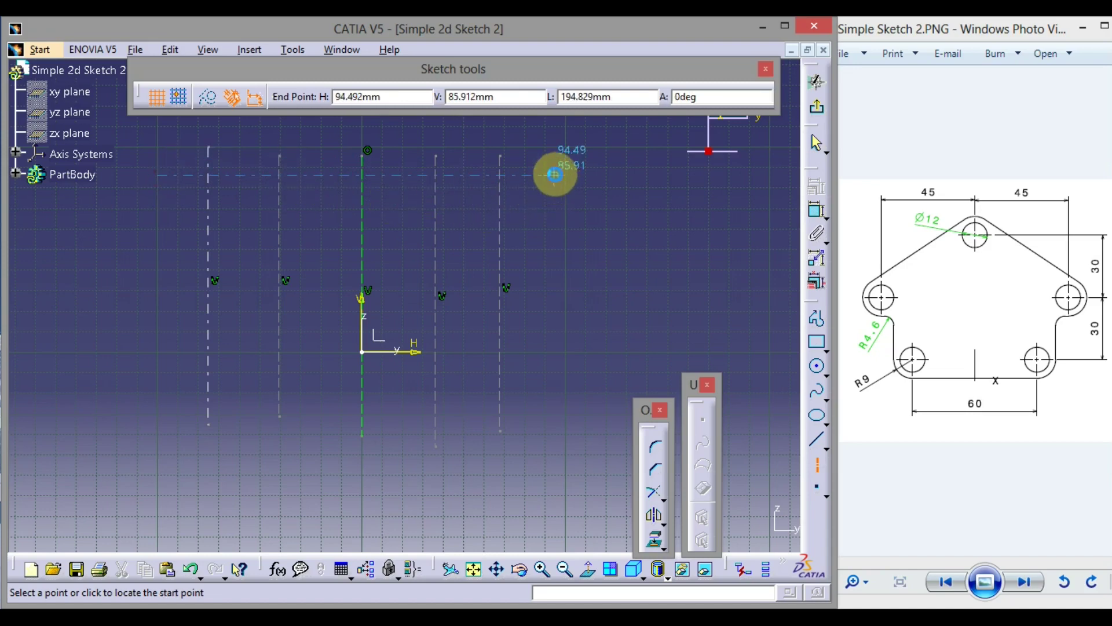
{"action": "left_click", "coordinate": [148, 245]}
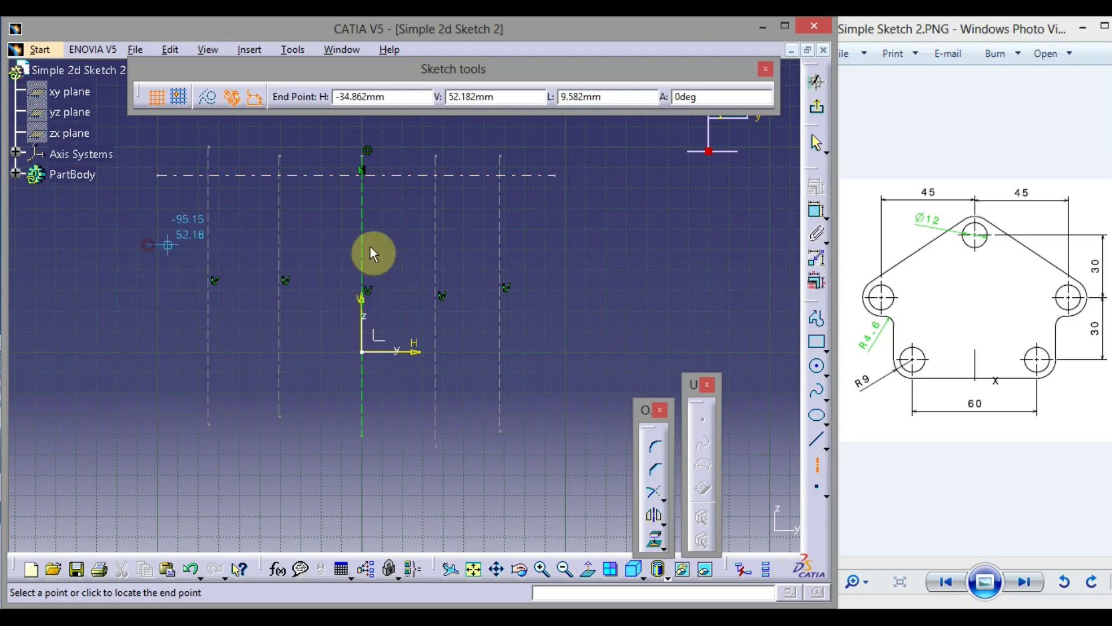
{"action": "left_click", "coordinate": [555, 244]}
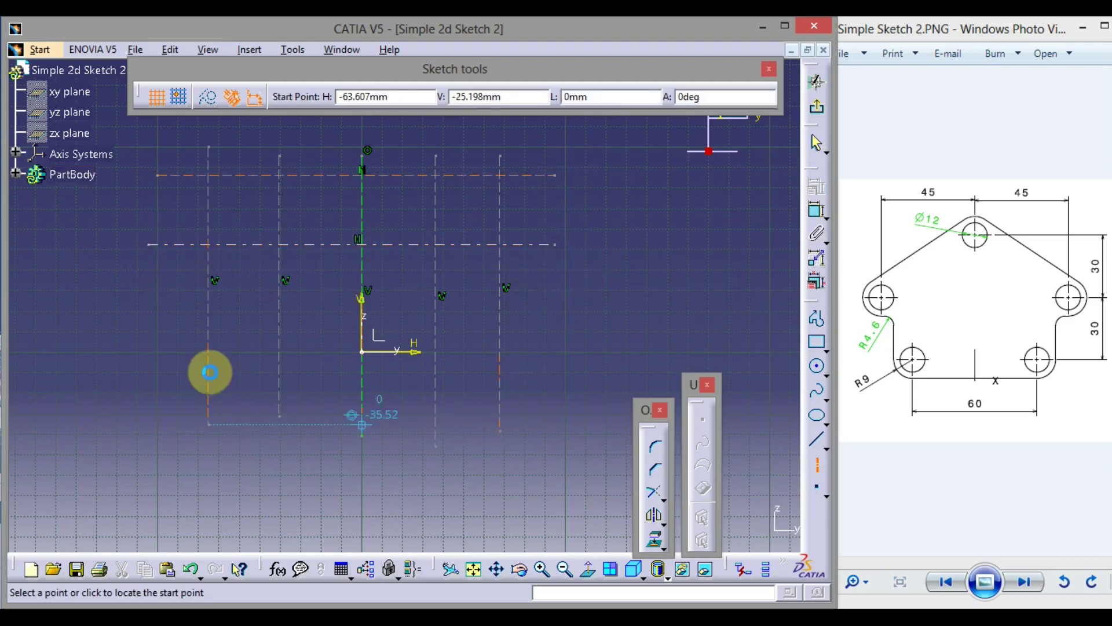
{"action": "left_click", "coordinate": [156, 350]}
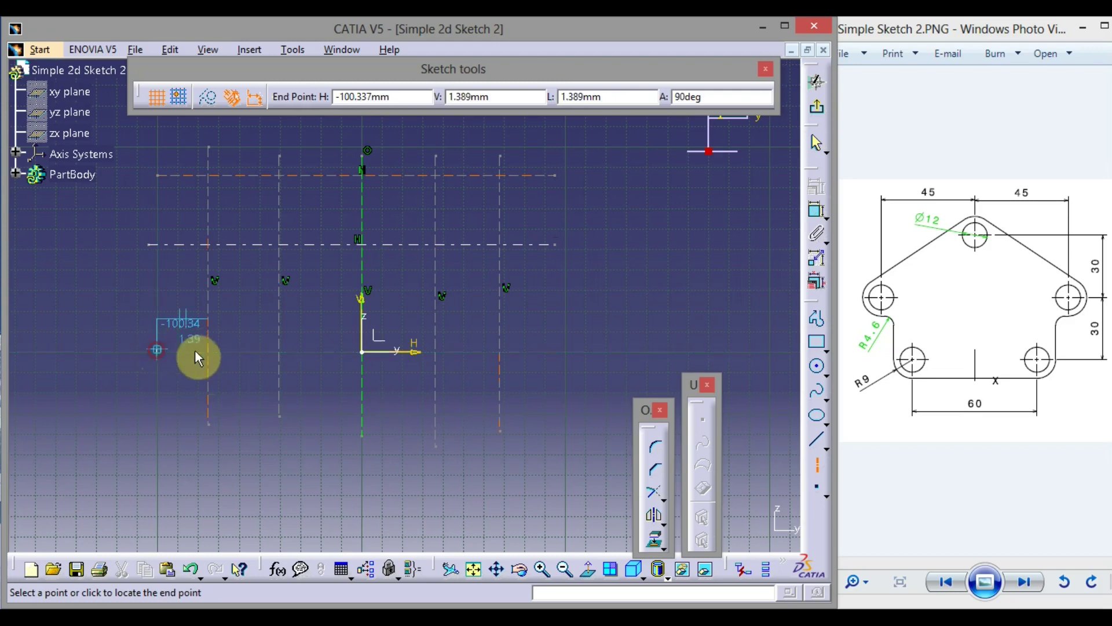
{"action": "left_click", "coordinate": [566, 353]}
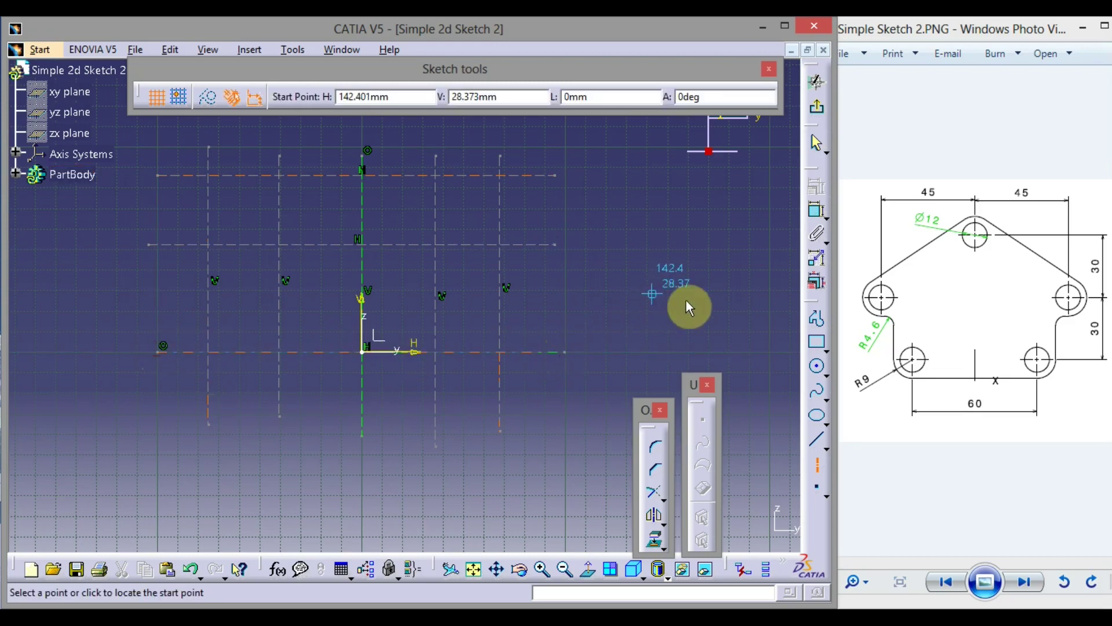
{"action": "left_click", "coordinate": [822, 469]}
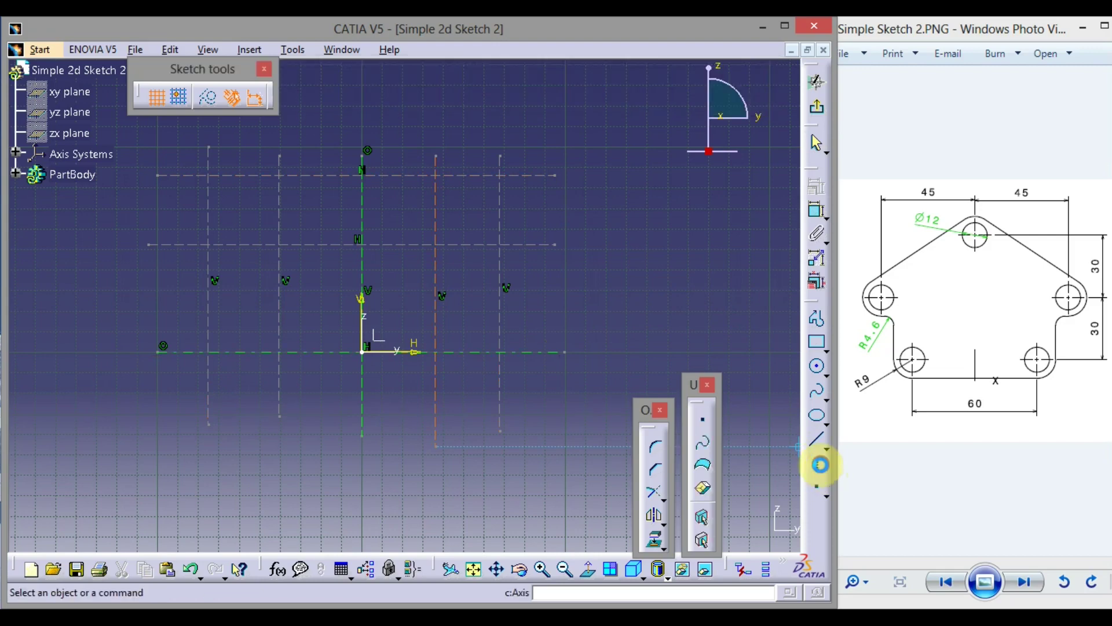
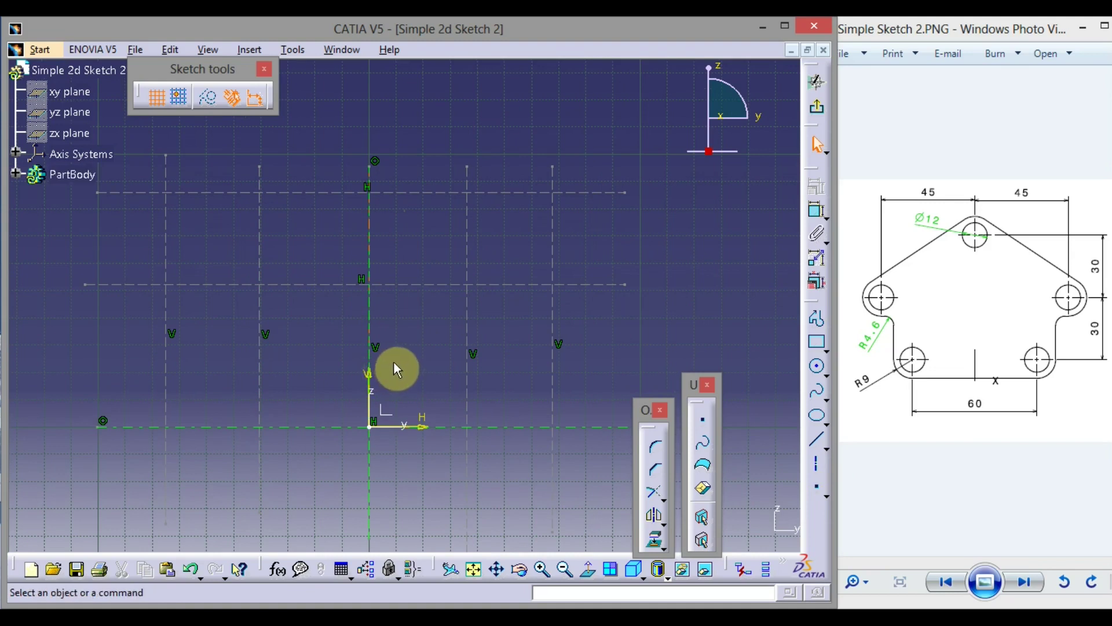
Constrain the two inner vertical axes to be symmetric about the central vertical axis
{"action": "left_click", "coordinate": [471, 336]}
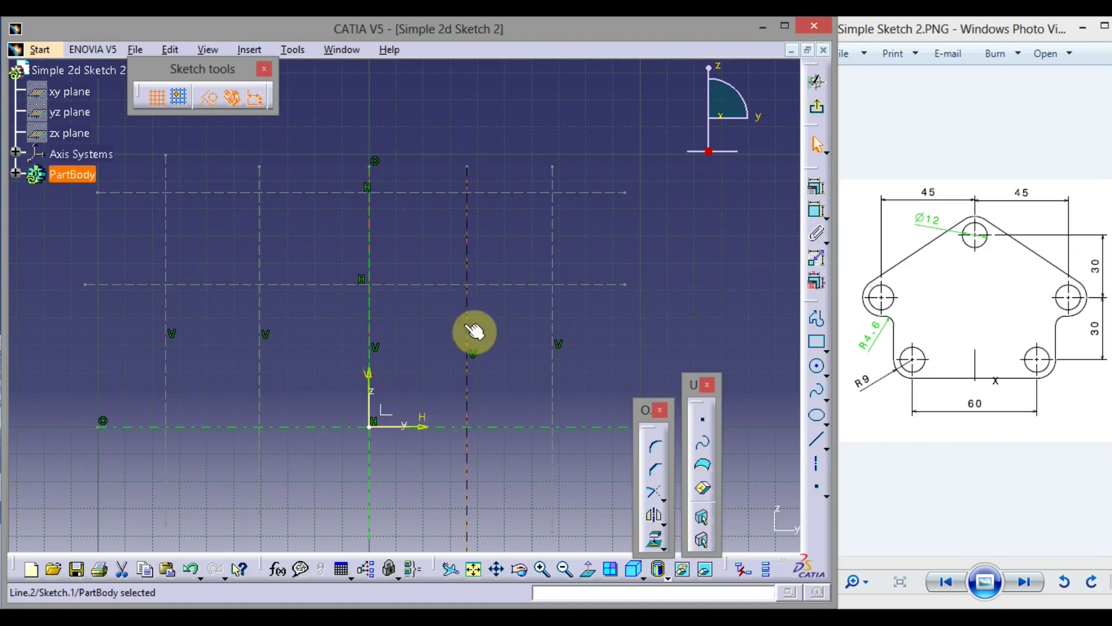
{"action": "left_click", "coordinate": [260, 308], "text": "ctrl"}
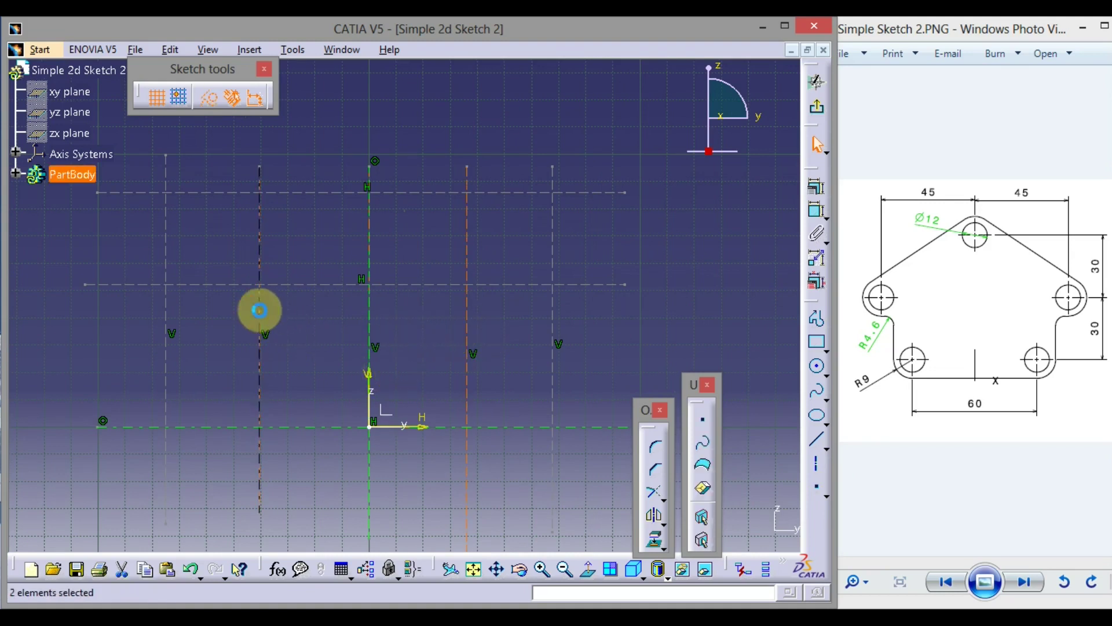
{"action": "left_click", "coordinate": [377, 317], "text": "ctrl"}
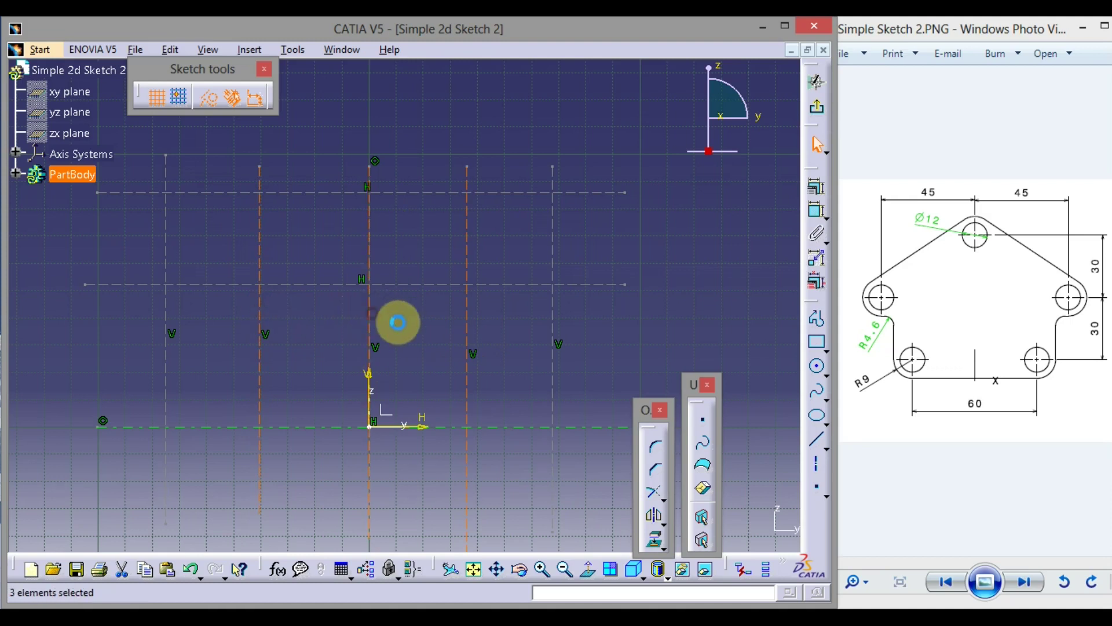
{"action": "left_click", "coordinate": [816, 191]}
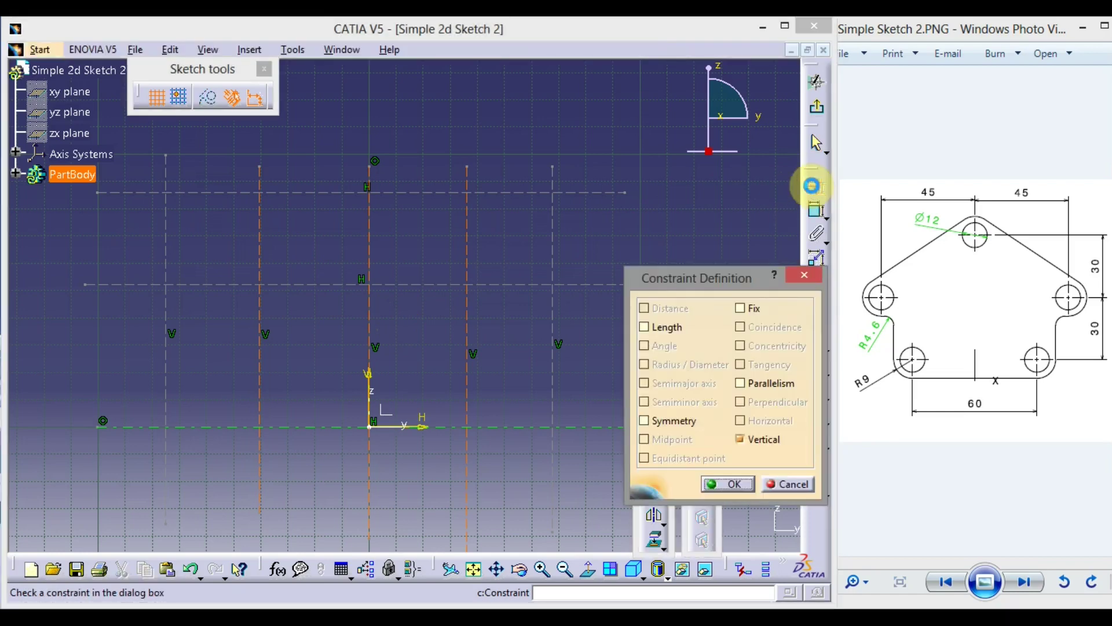
{"action": "left_click", "coordinate": [645, 422]}
{"action": "left_click", "coordinate": [729, 484]}
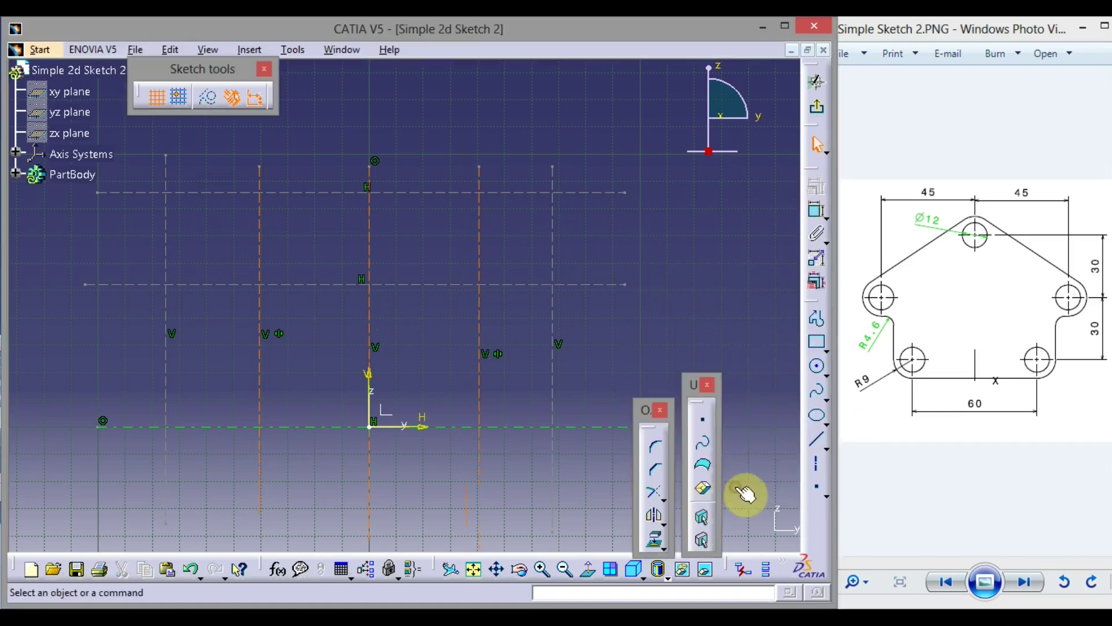
{"action": "left_click", "coordinate": [736, 259]}
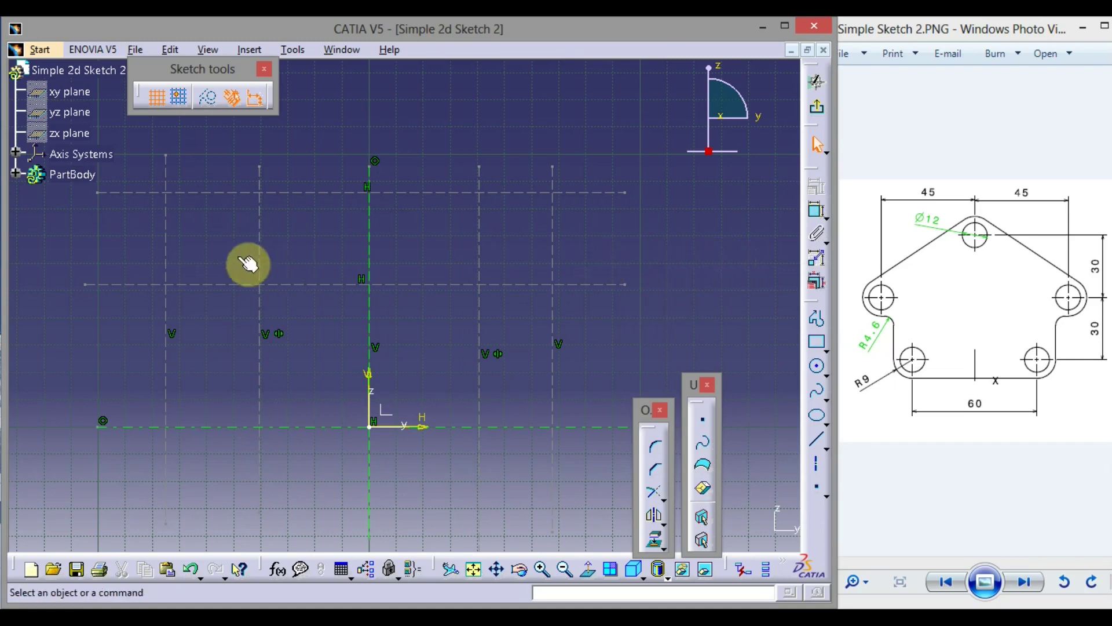
Dimension the distance between the central vertical axis and the outer right vertical axis, placing it above the sketch
{"action": "left_click", "coordinate": [815, 211]}
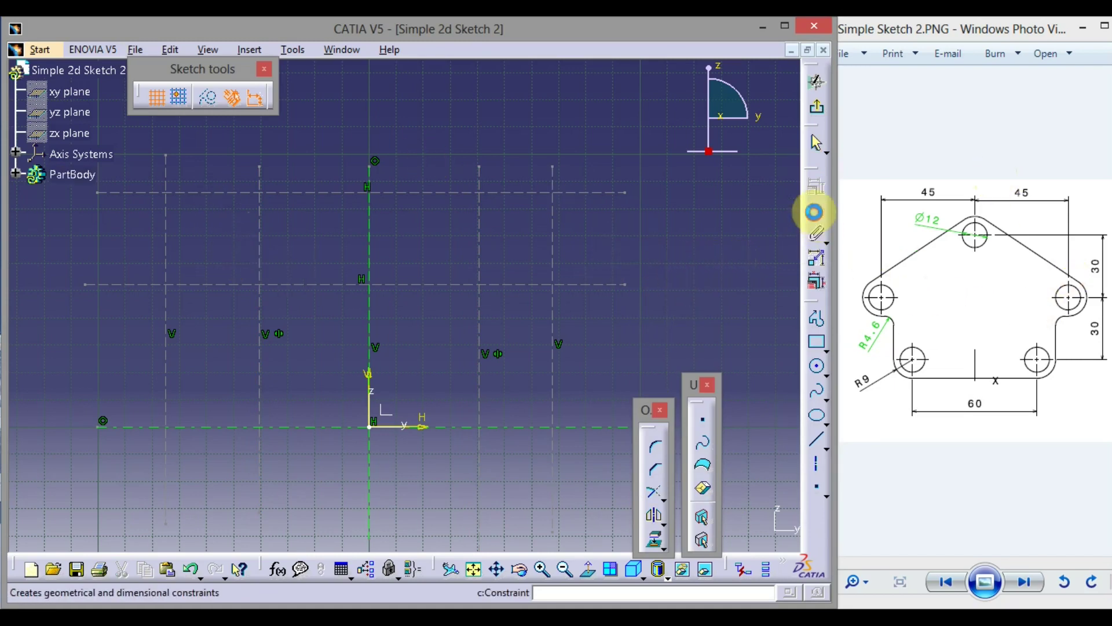
{"action": "left_click", "coordinate": [377, 183]}
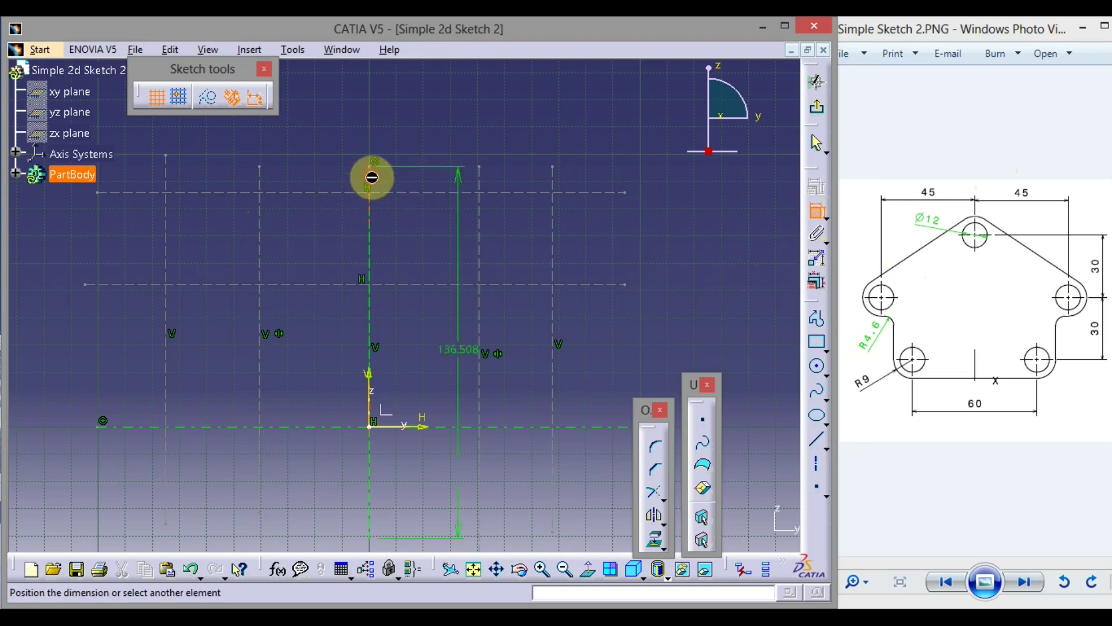
{"action": "left_click", "coordinate": [553, 184]}
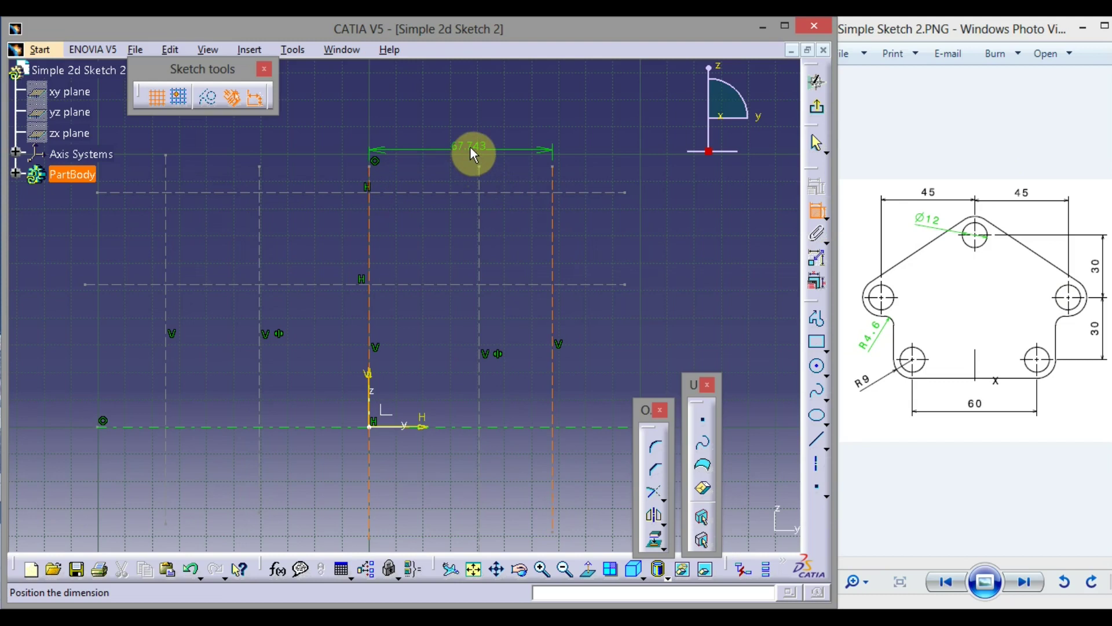
{"action": "left_click", "coordinate": [470, 150]}
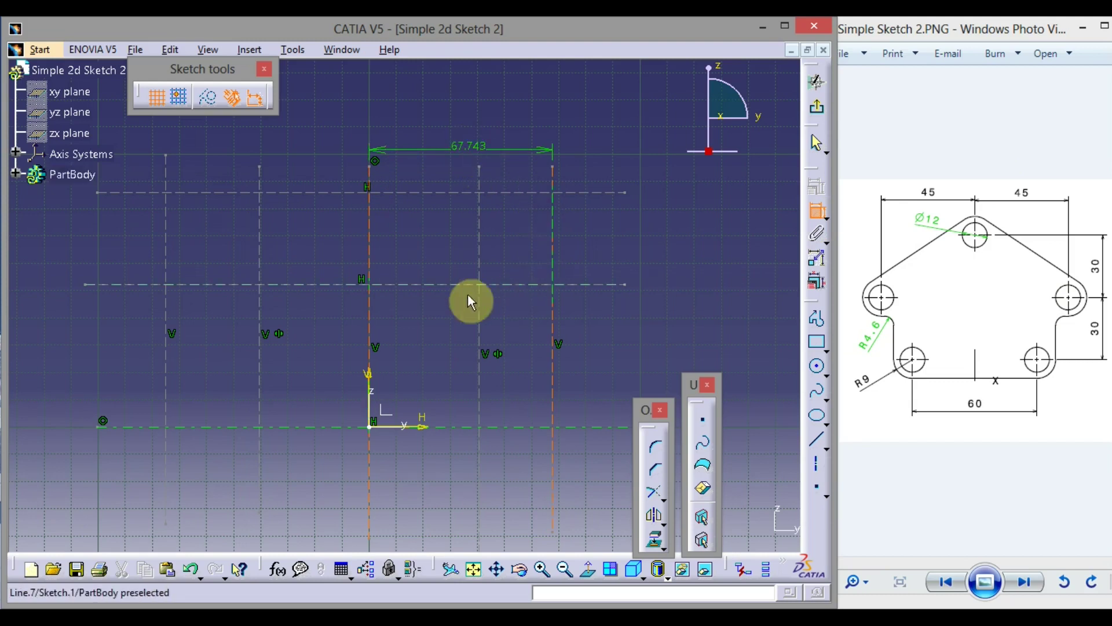
Dimension the distance between the central vertical axis and the outer left vertical axis, placing it level with the existing dimension above the sketch
{"action": "left_click", "coordinate": [373, 218]}
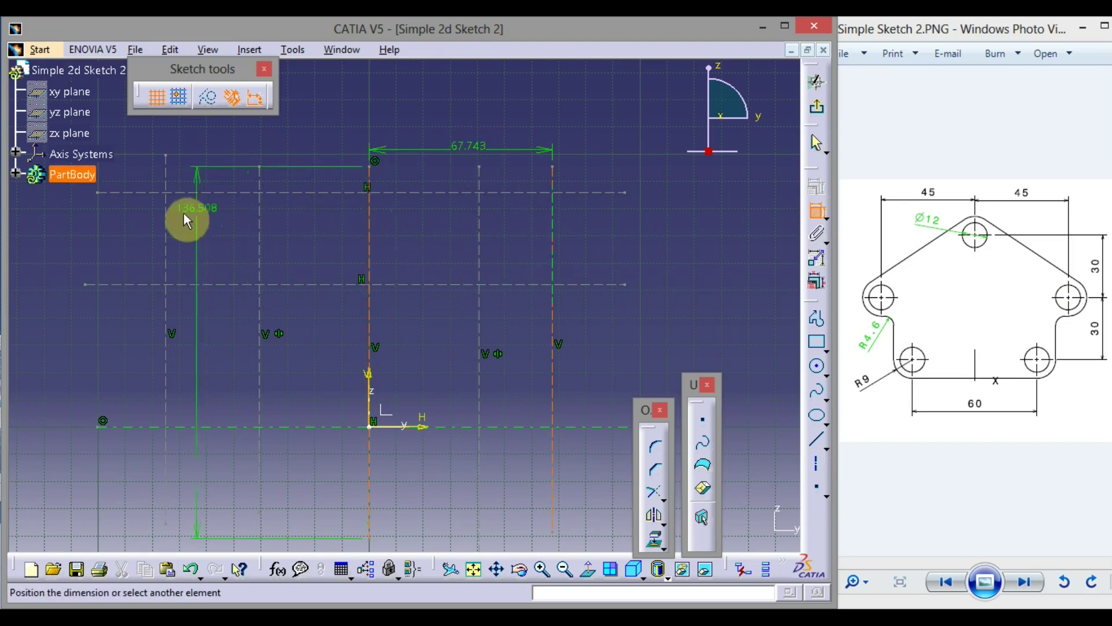
{"action": "left_click", "coordinate": [167, 221]}
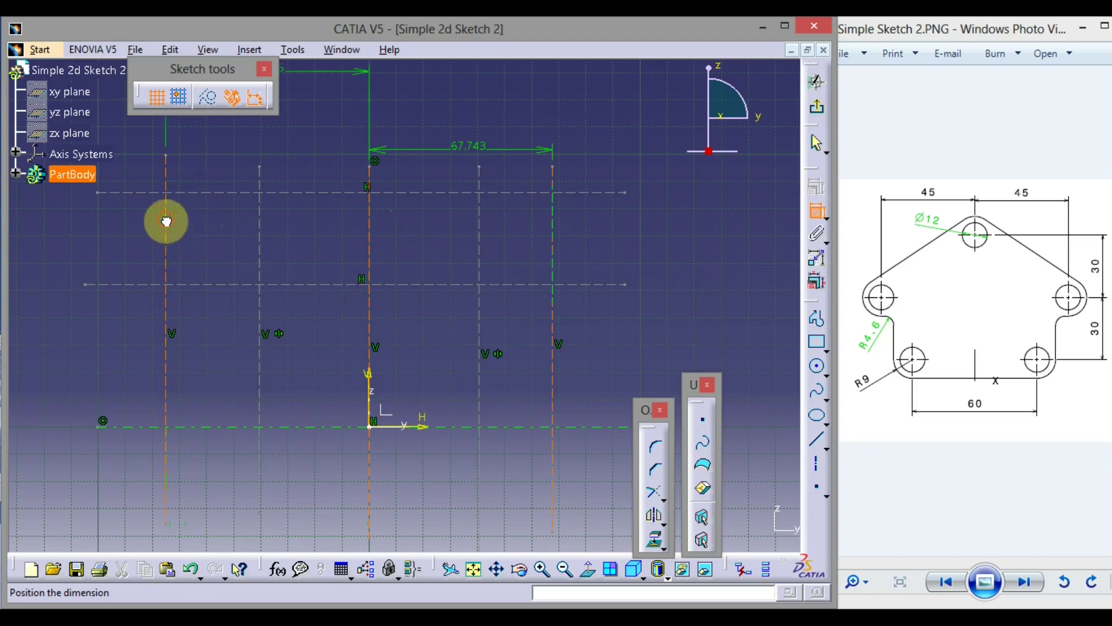
{"action": "left_click", "coordinate": [261, 148]}
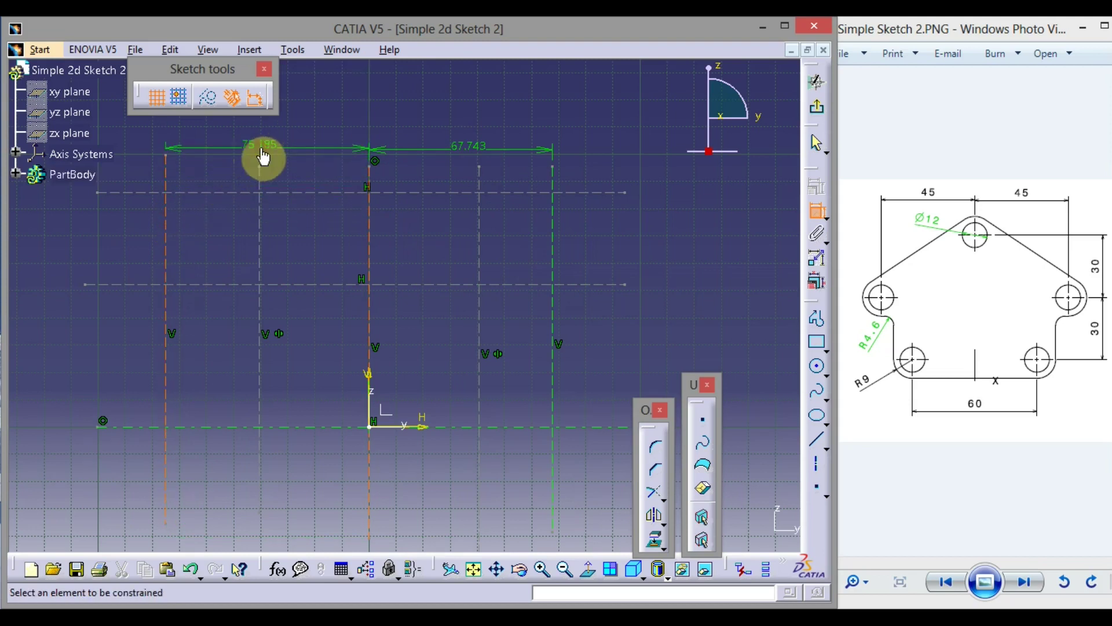
Dimension both vertical spacings between adjacent horizontal axes, placing the dimensions to the right of the grid
{"action": "left_click", "coordinate": [608, 196]}
{"action": "left_click", "coordinate": [589, 283]}
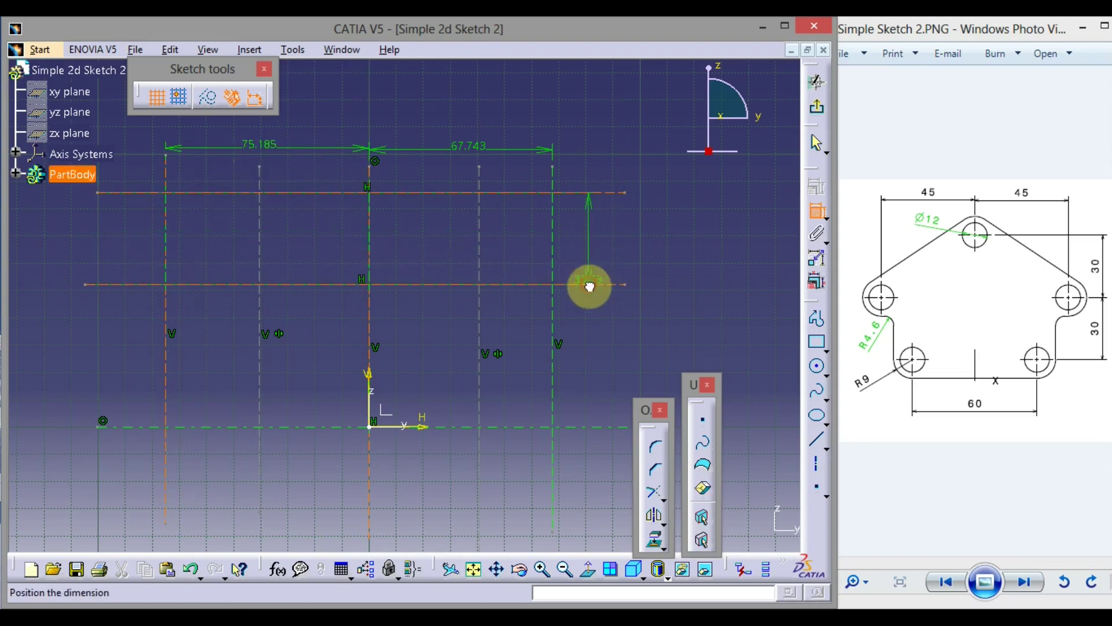
{"action": "left_click", "coordinate": [645, 243]}
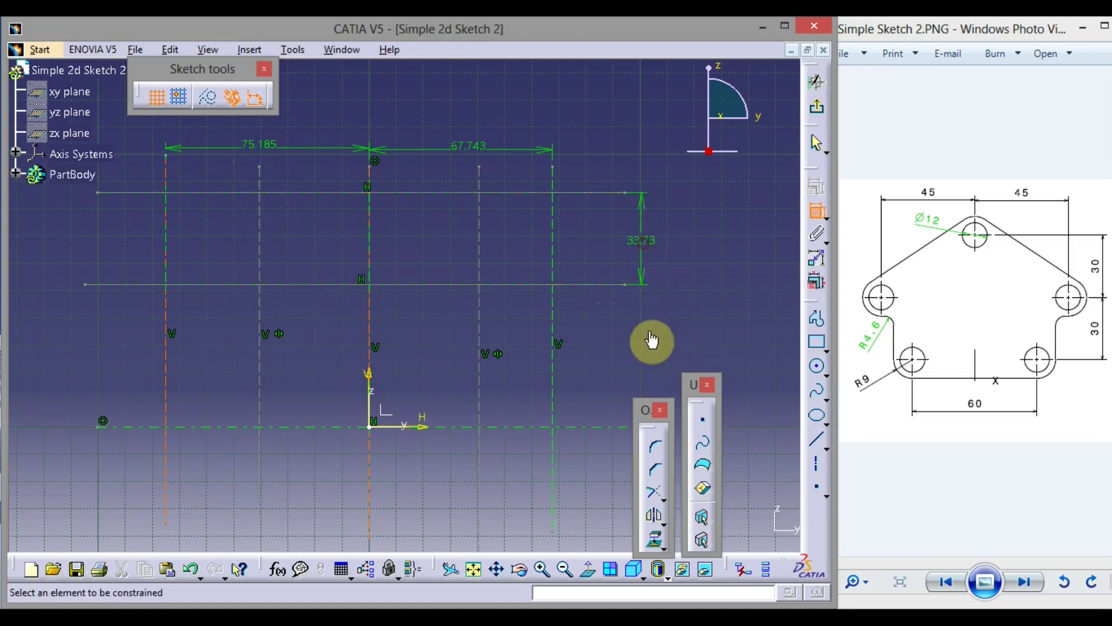
{"action": "left_click", "coordinate": [606, 285]}
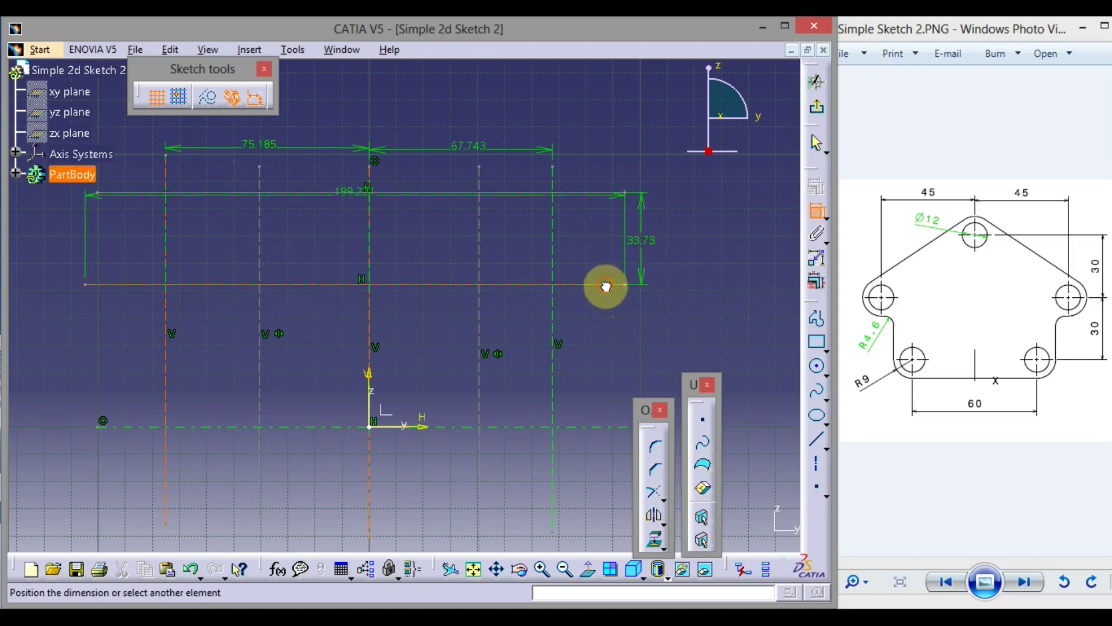
{"action": "left_click", "coordinate": [601, 429]}
{"action": "left_click", "coordinate": [638, 357]}
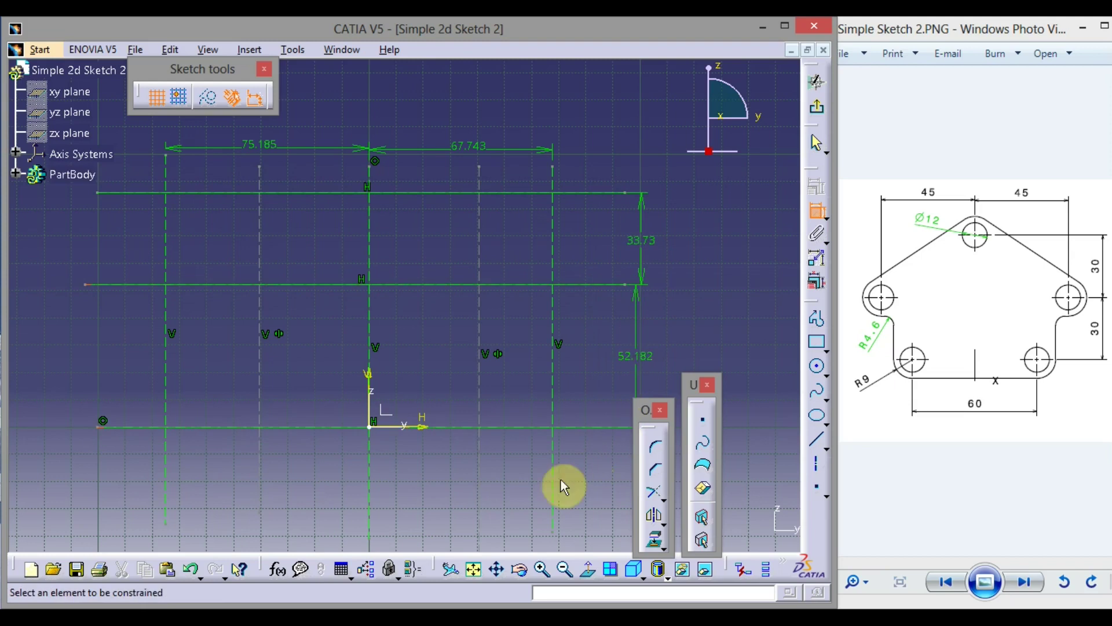
Dimension the distance between the two inner vertical axes, placing it below the H axis, and end the Constraint command
{"action": "left_click", "coordinate": [480, 486]}
{"action": "left_click", "coordinate": [260, 467]}
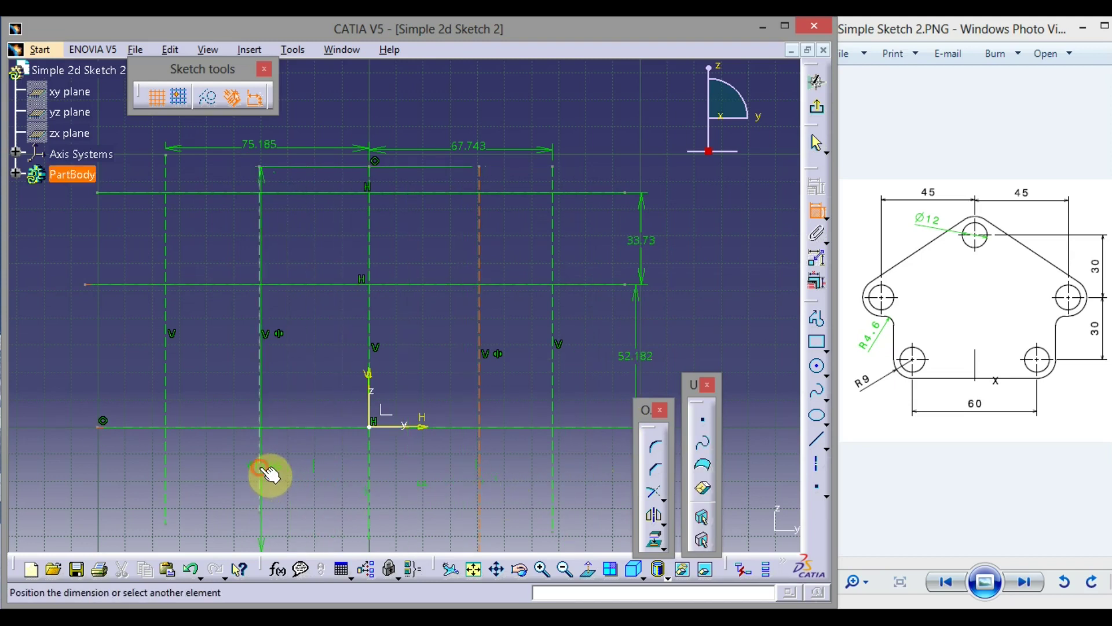
{"action": "left_click", "coordinate": [377, 502]}
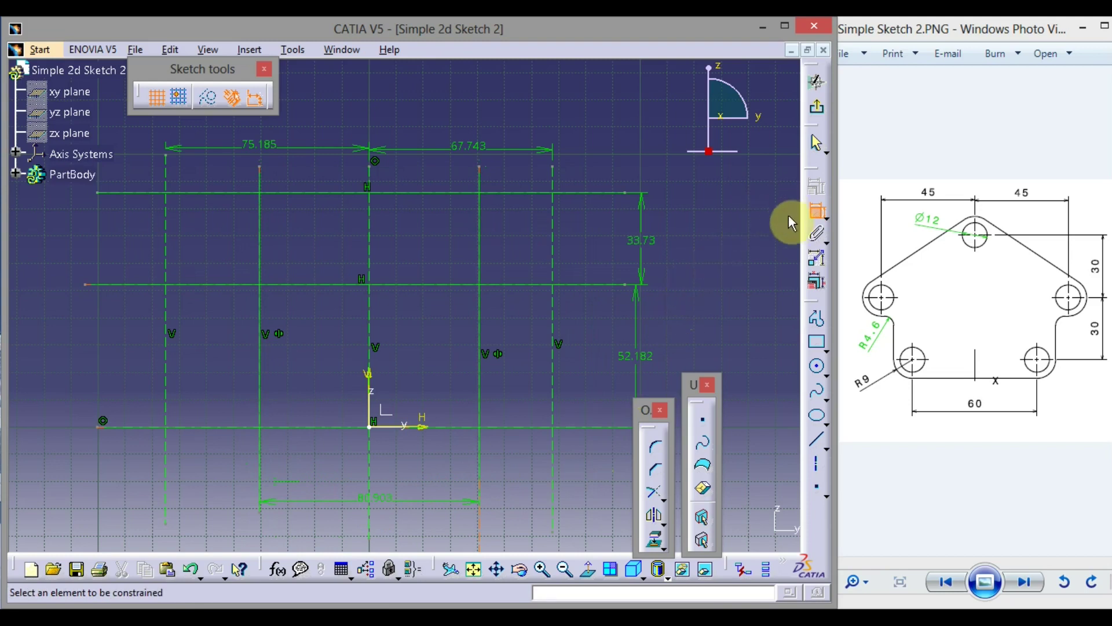
{"action": "left_click", "coordinate": [815, 213]}
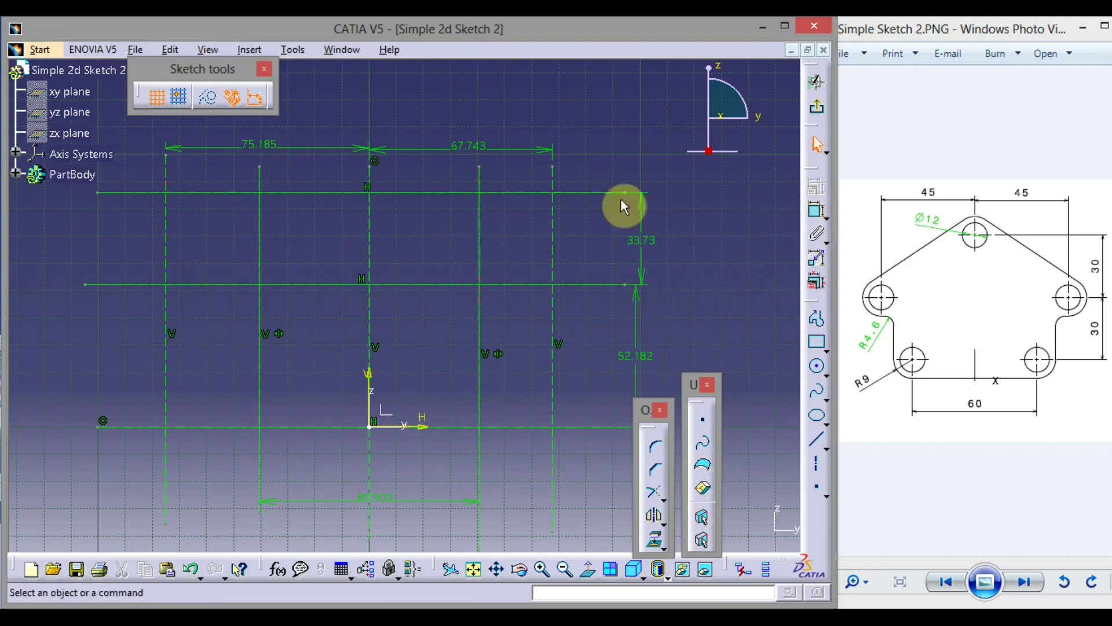
Move the two vertical spacing dimensions on the right inward, between the ends of the horizontal axes and the outer vertical axis
{"action": "left_click", "coordinate": [643, 258]}
{"action": "left_click_drag", "start_coordinate": [639, 257], "coordinate": [607, 258]}
{"action": "left_click_drag", "start_coordinate": [640, 320], "coordinate": [607, 325]}
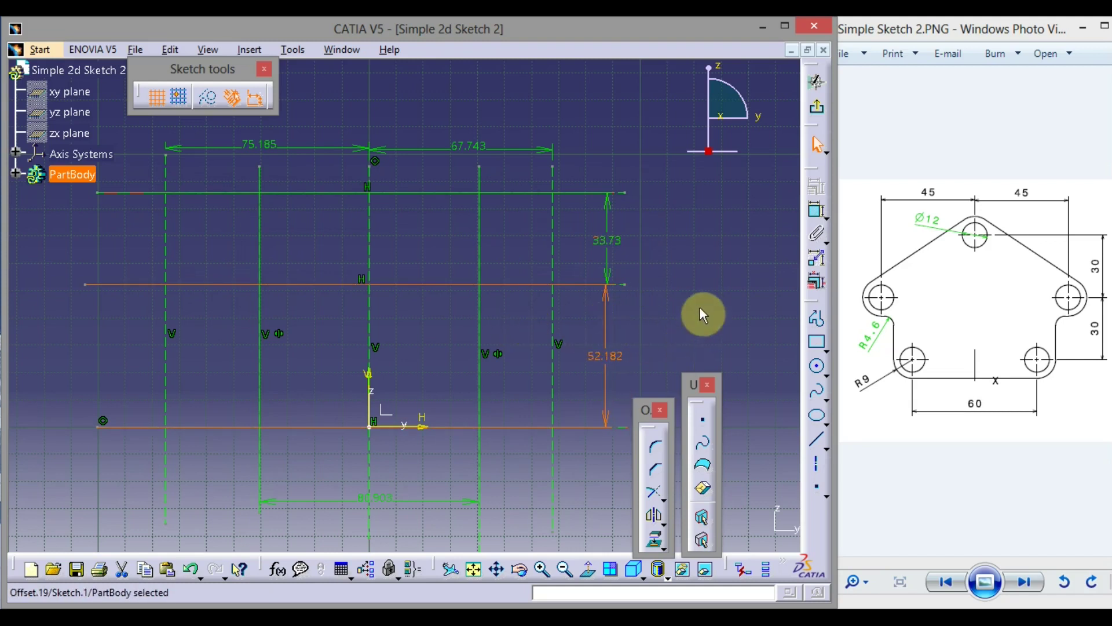
{"action": "left_click", "coordinate": [702, 306]}
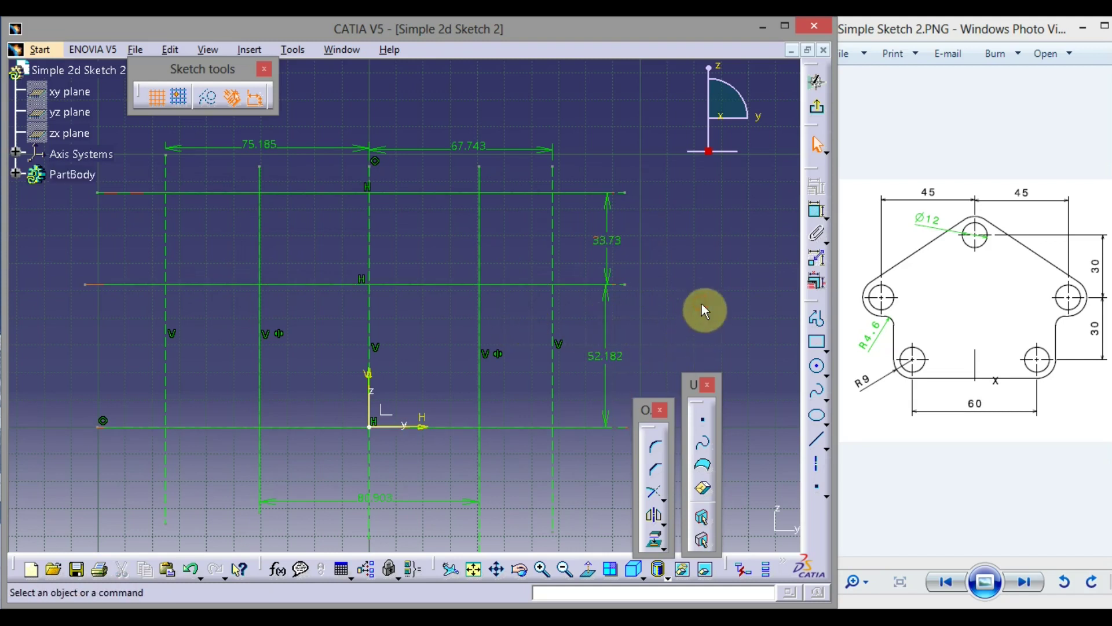
Use Edit Multi-Constraint to set the inner vertical axes' spacing to 60 mm and both horizontal axis spacings to 30 mm
{"action": "left_click", "coordinate": [818, 285]}
{"action": "left_click_drag", "start_coordinate": [756, 119], "coordinate": [801, 87]}
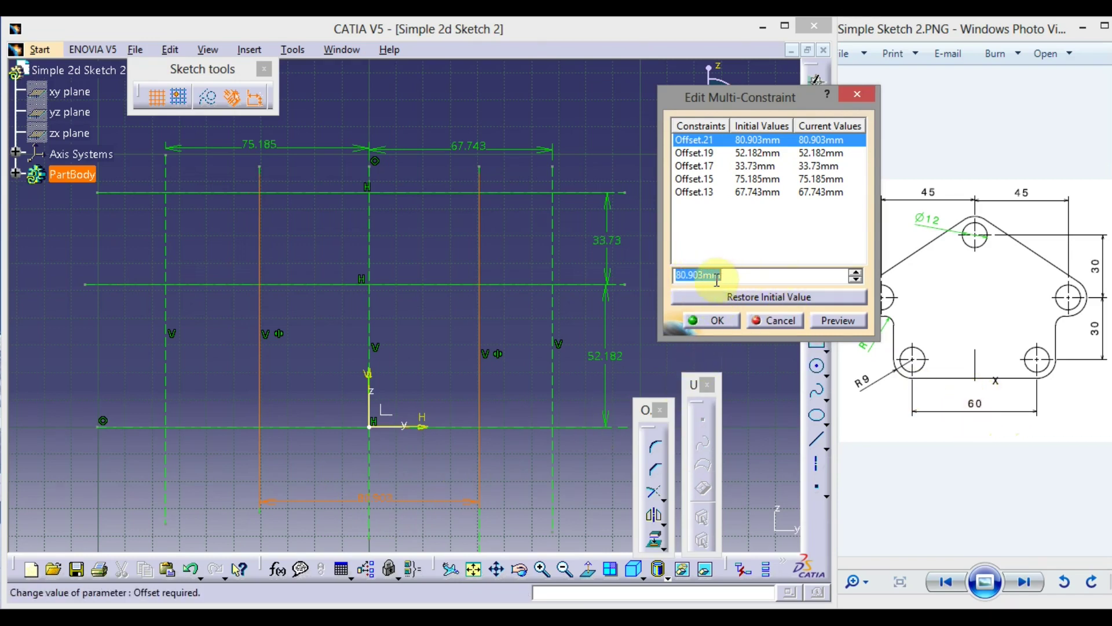
{"action": "type", "text": "60"}
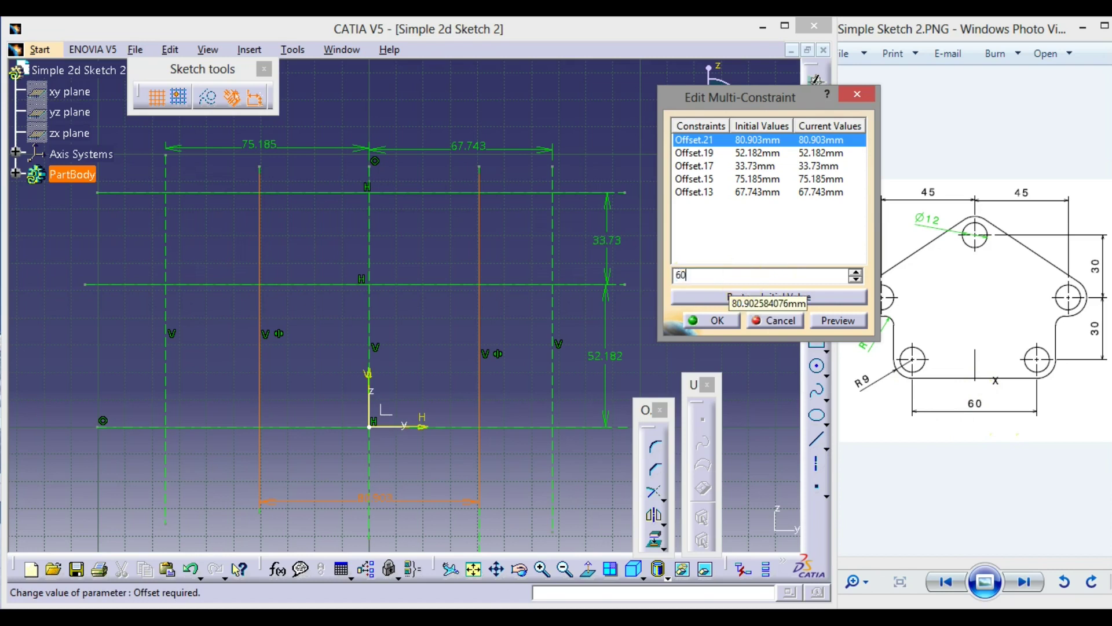
{"action": "left_click", "coordinate": [713, 154]}
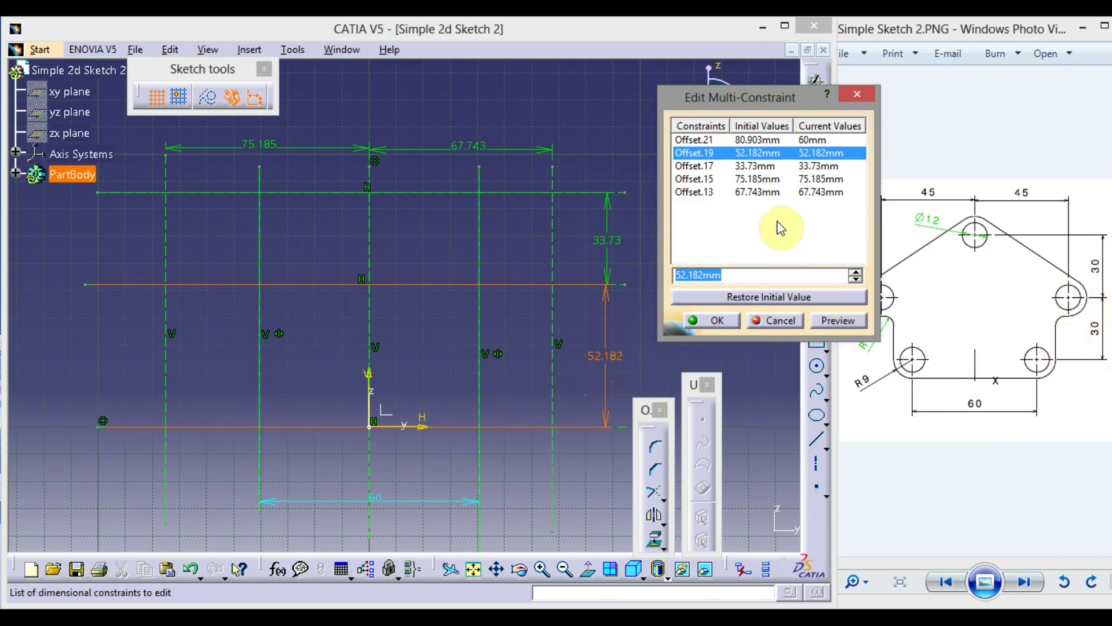
{"action": "type", "text": "30"}
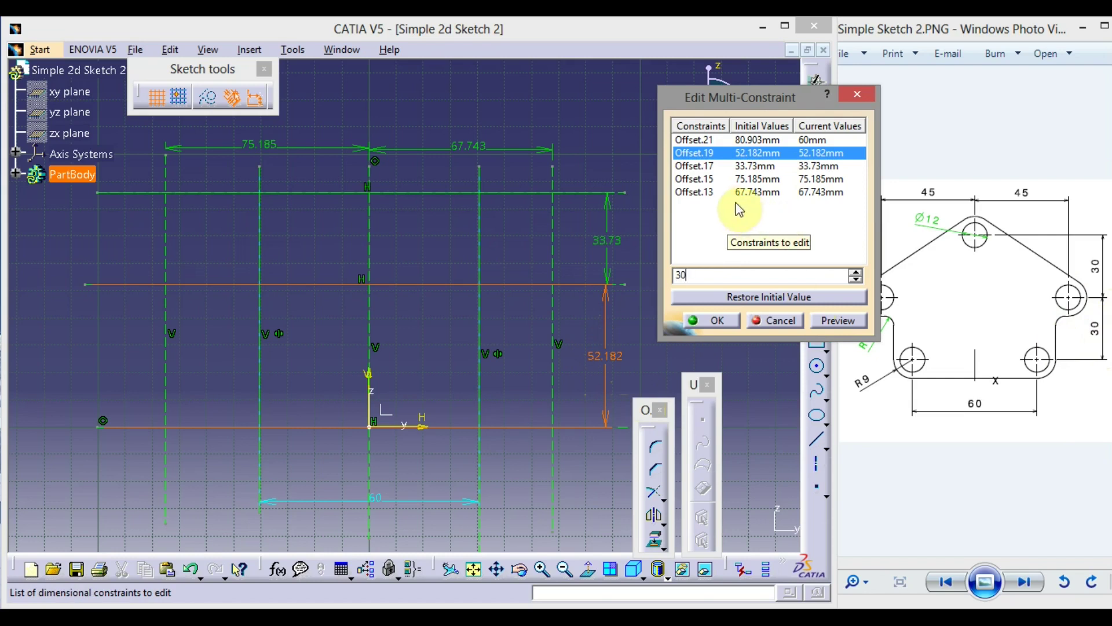
{"action": "left_click", "coordinate": [713, 168]}
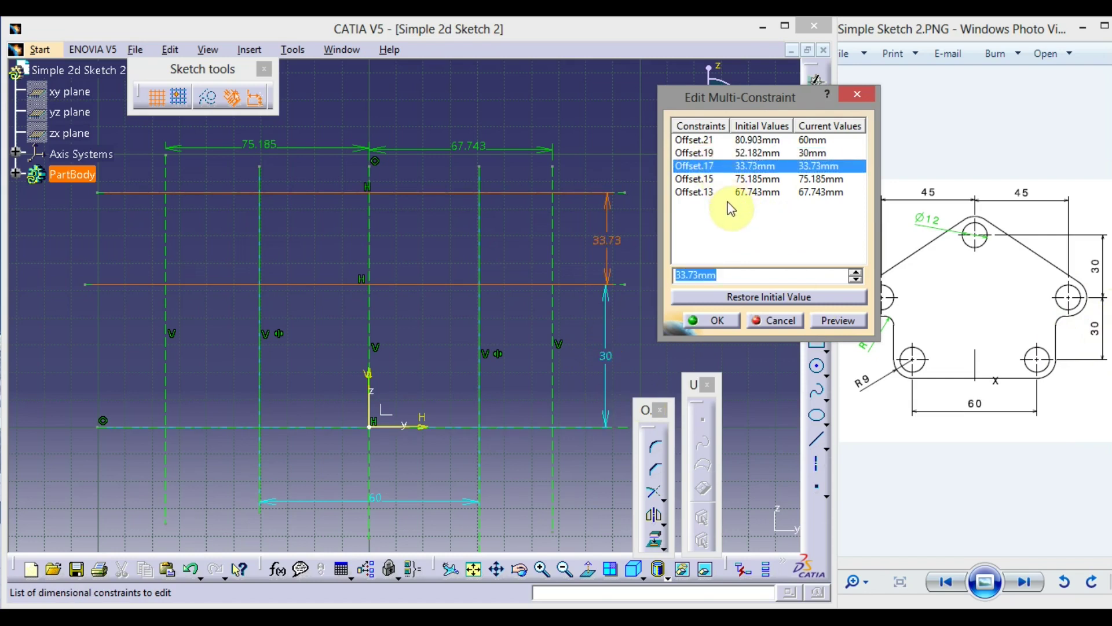
{"action": "type", "text": "30"}
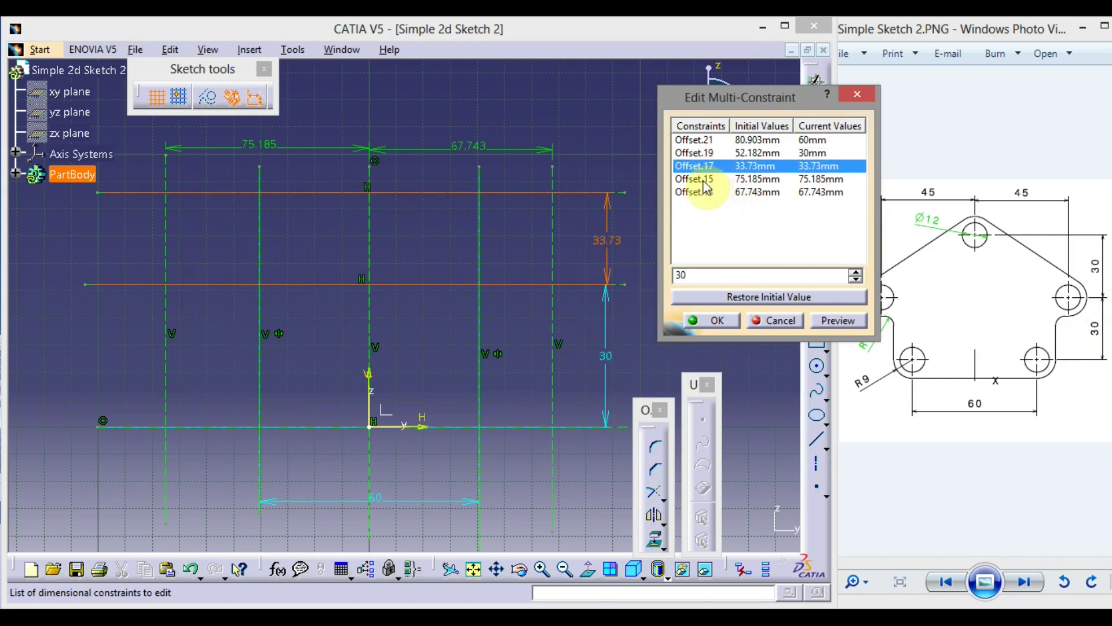
Set the distance from the central axis to each outer vertical axis to 45 mm and apply the edited constraints
{"action": "left_click", "coordinate": [704, 180]}
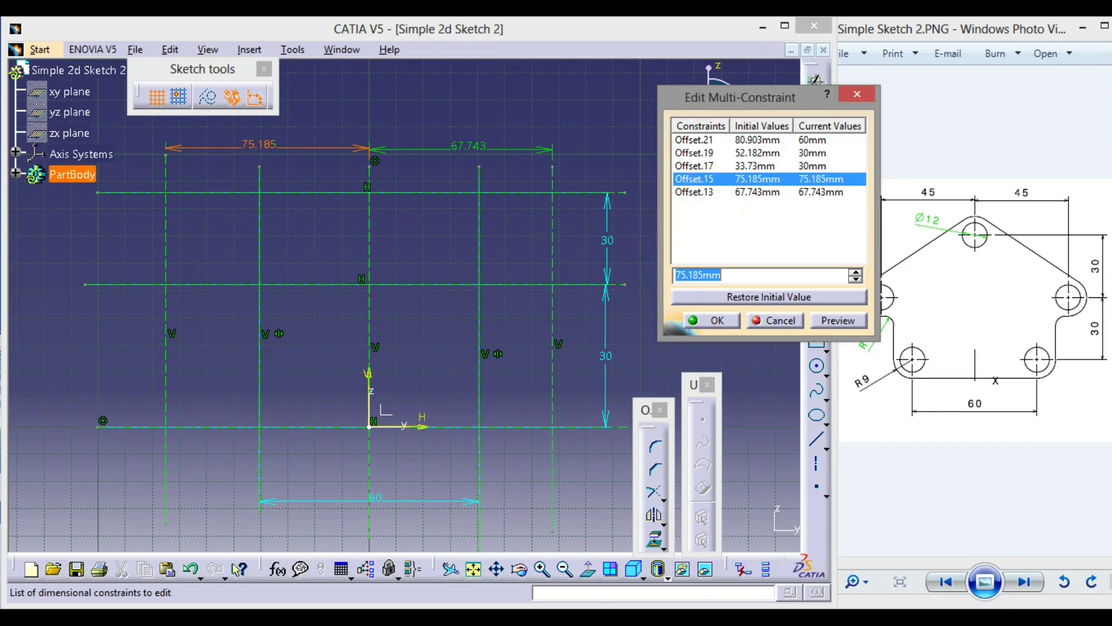
{"action": "left_click", "coordinate": [686, 191]}
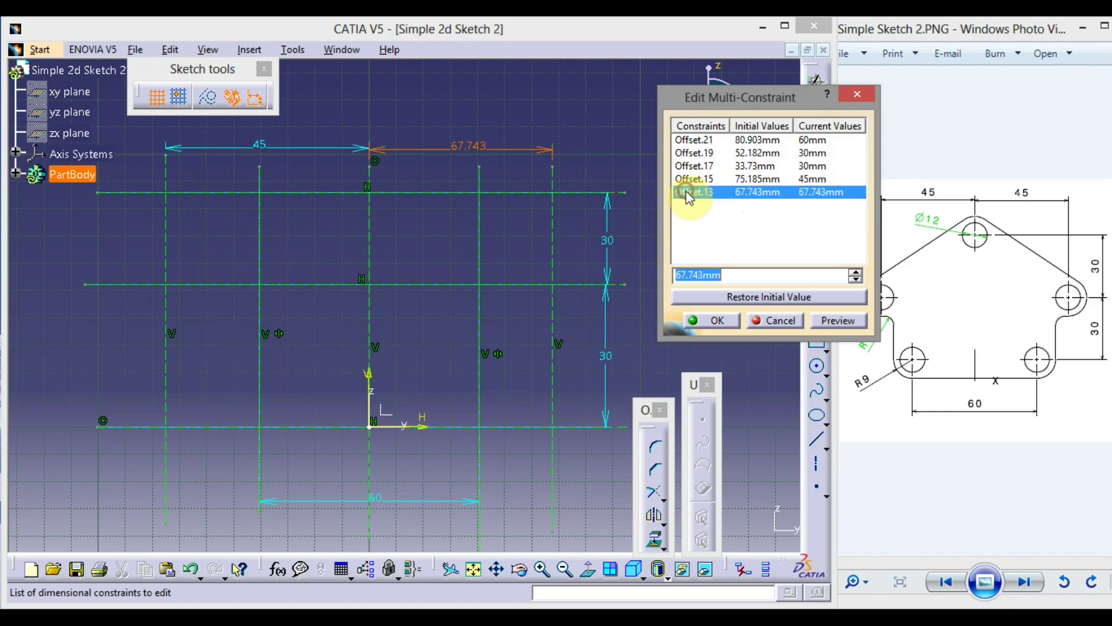
{"action": "type", "text": "45"}
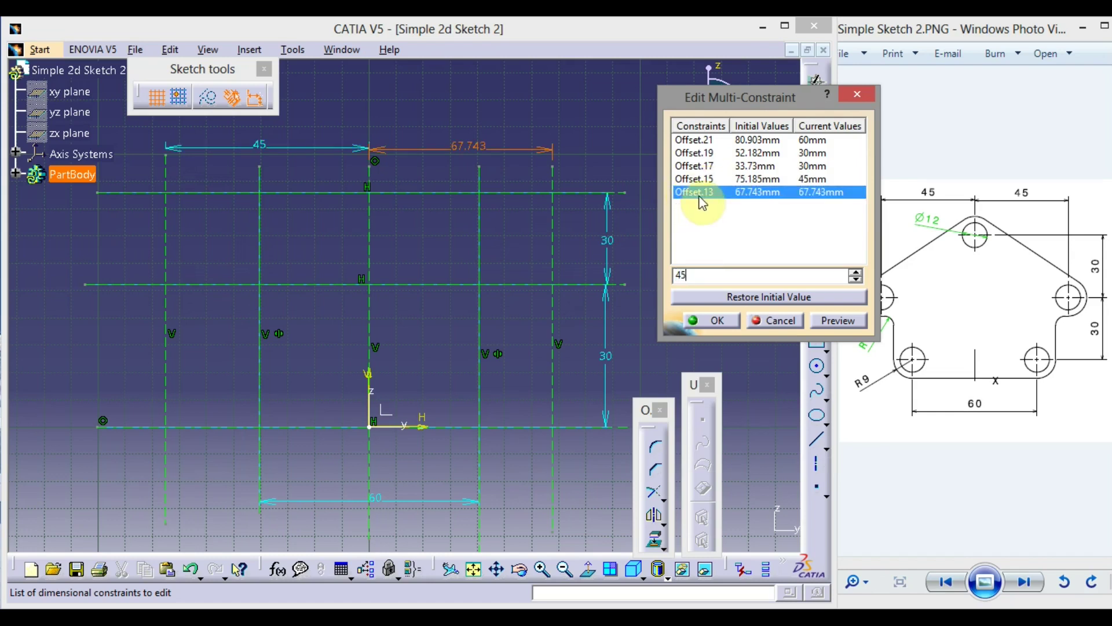
{"action": "left_click", "coordinate": [723, 320]}
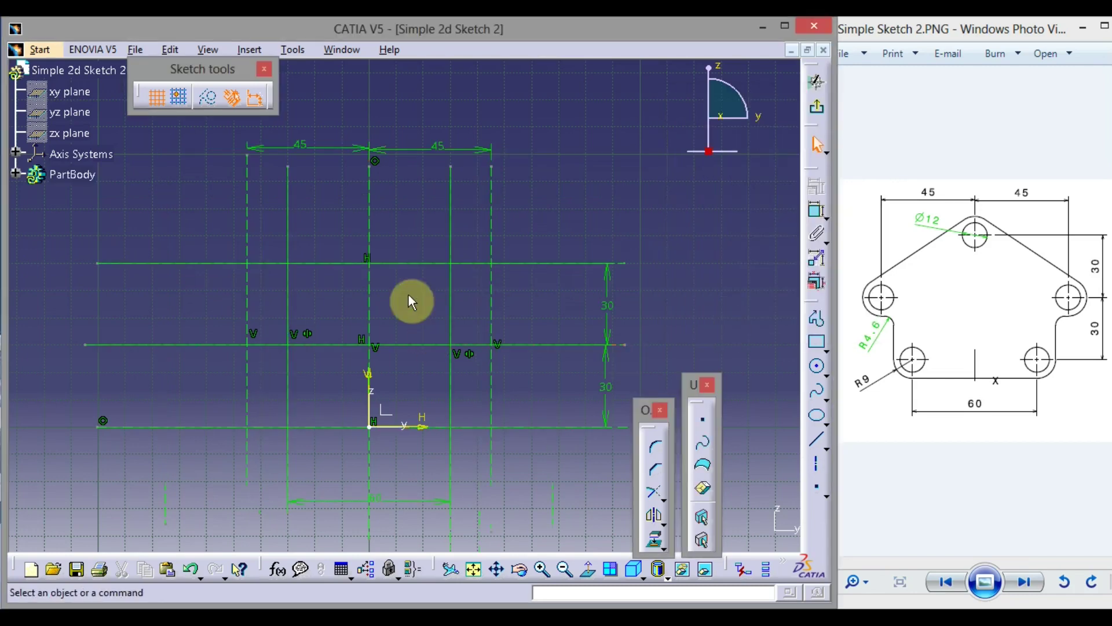
Move the two 45 mm dimensions down and the two 30 mm dimensions inward, closer to the axis grid
{"action": "left_click_drag", "start_coordinate": [422, 157], "coordinate": [419, 207]}
{"action": "left_click_drag", "start_coordinate": [336, 148], "coordinate": [341, 210]}
{"action": "left_click_drag", "start_coordinate": [621, 323], "coordinate": [543, 319]}
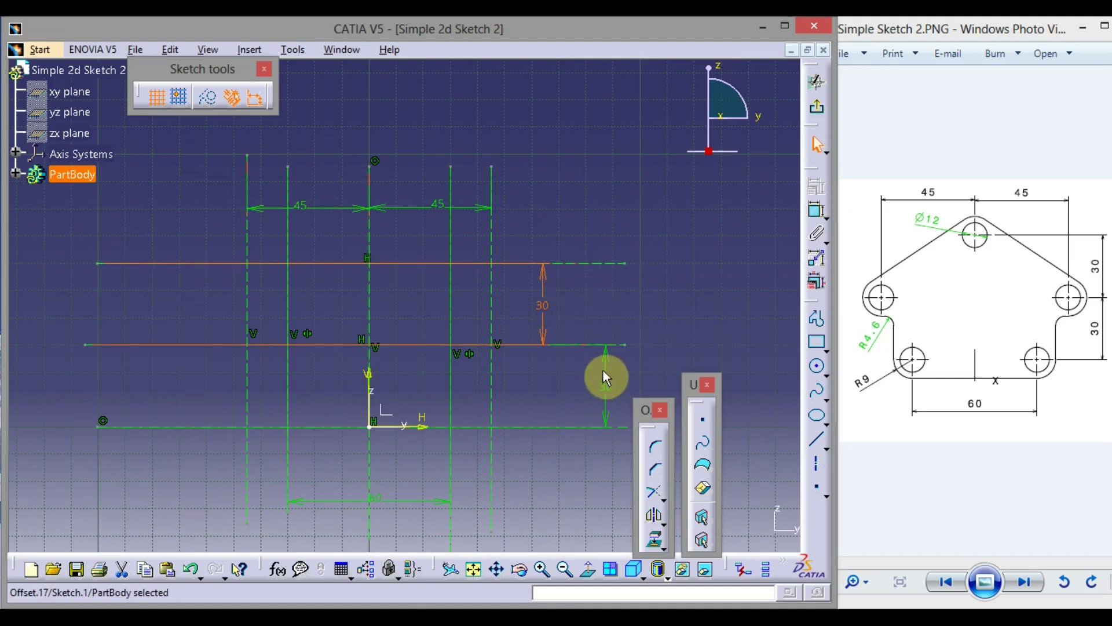
{"action": "key", "text": "Escape"}
{"action": "left_click_drag", "start_coordinate": [606, 378], "coordinate": [547, 373]}
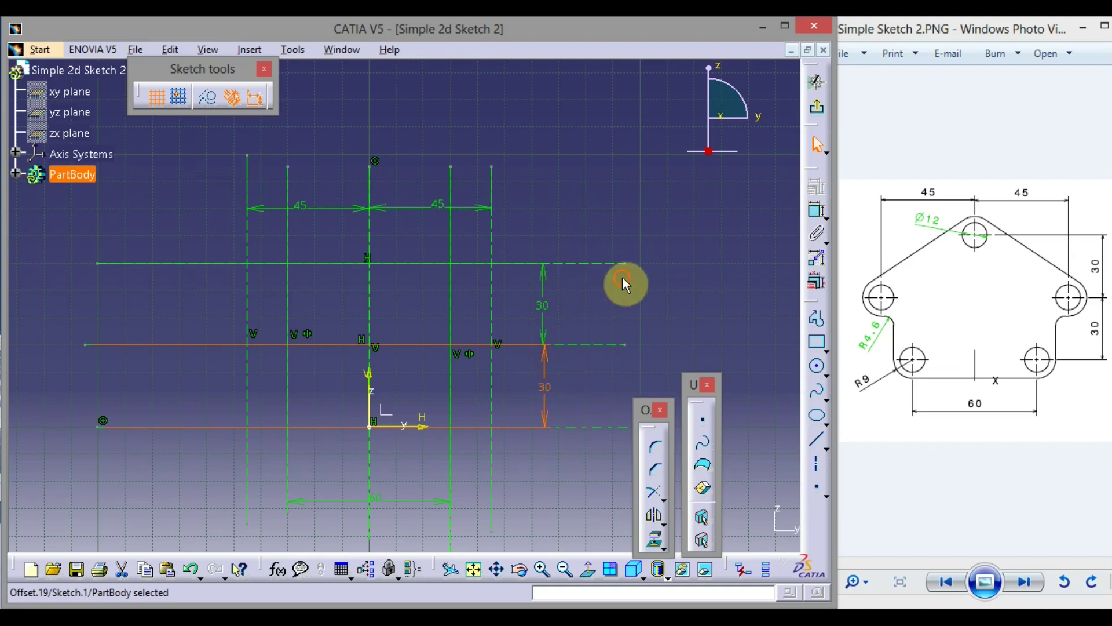
{"action": "key", "text": "Escape"}
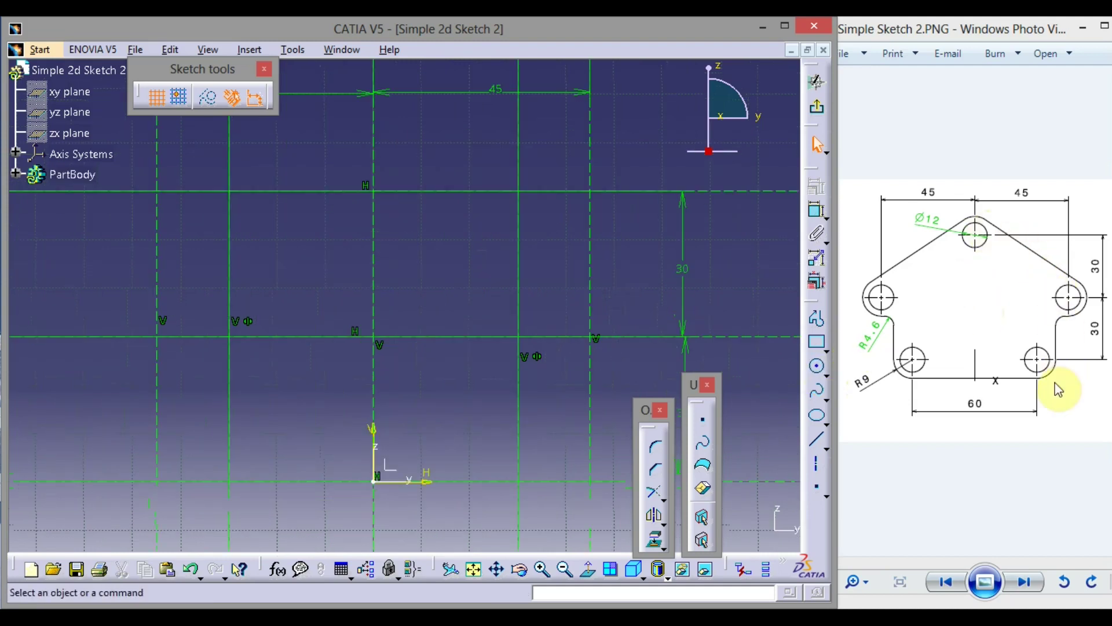
Draw circles centred where the top horizontal axis meets the central axis and where the middle horizontal axis meets the outer right axis
{"action": "left_click", "coordinate": [818, 366]}
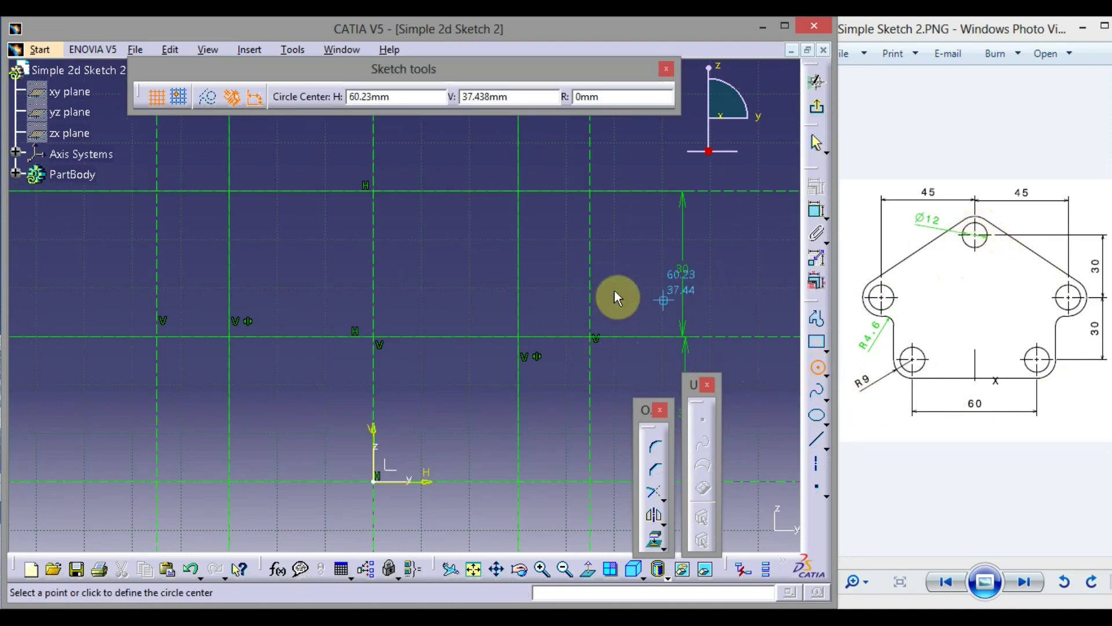
{"action": "left_click", "coordinate": [380, 195]}
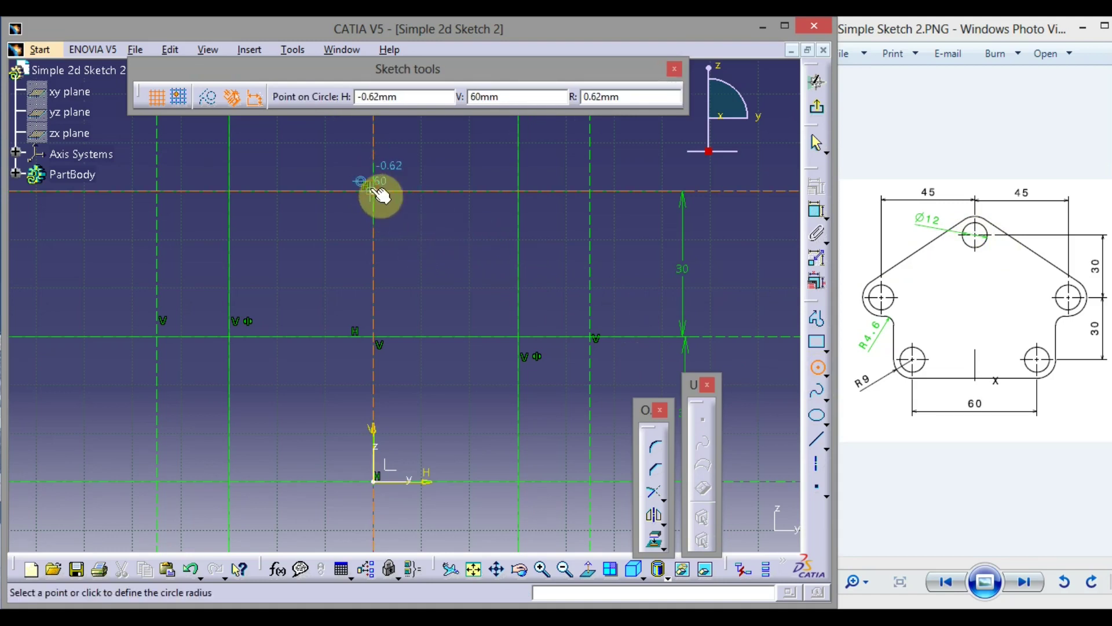
{"action": "left_click", "coordinate": [406, 220]}
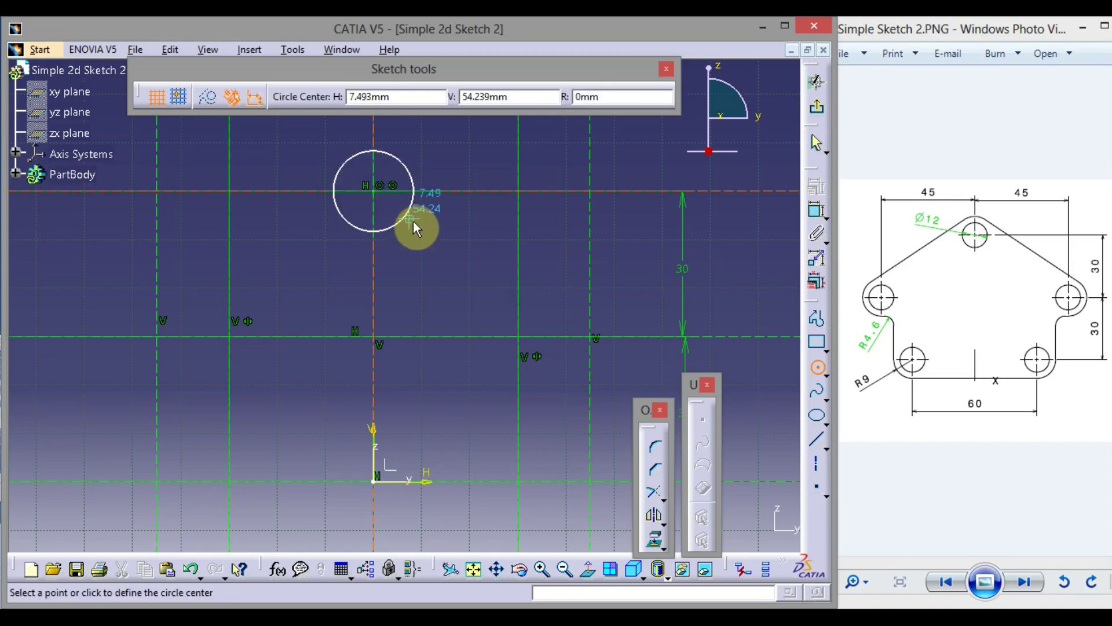
{"action": "middle_click_drag", "start_coordinate": [436, 256], "coordinate": [433, 243]}
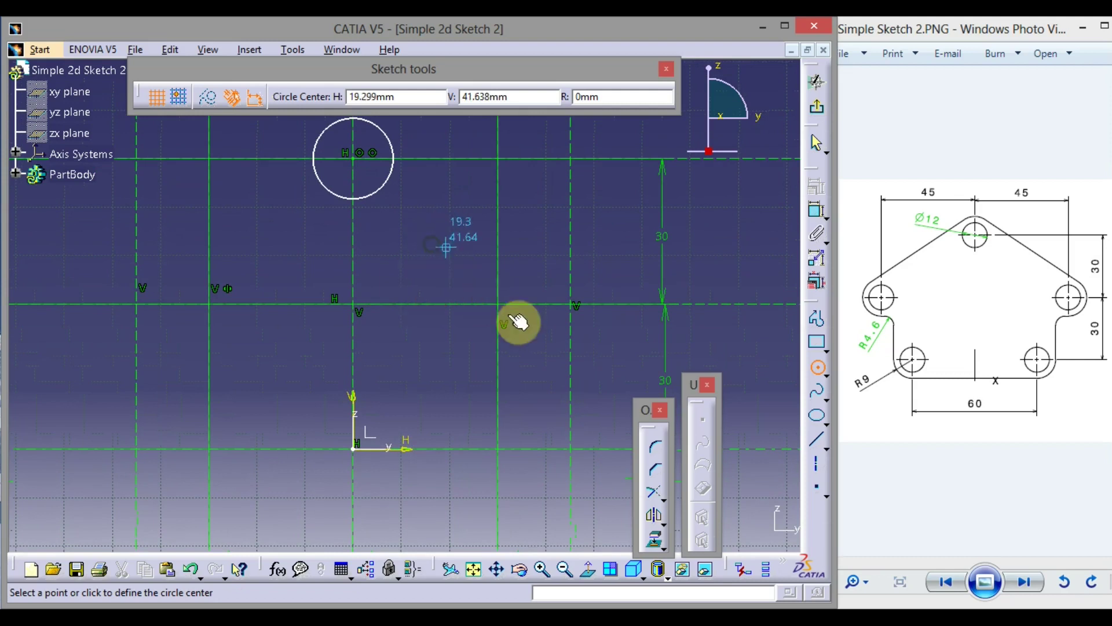
{"action": "left_click", "coordinate": [571, 304]}
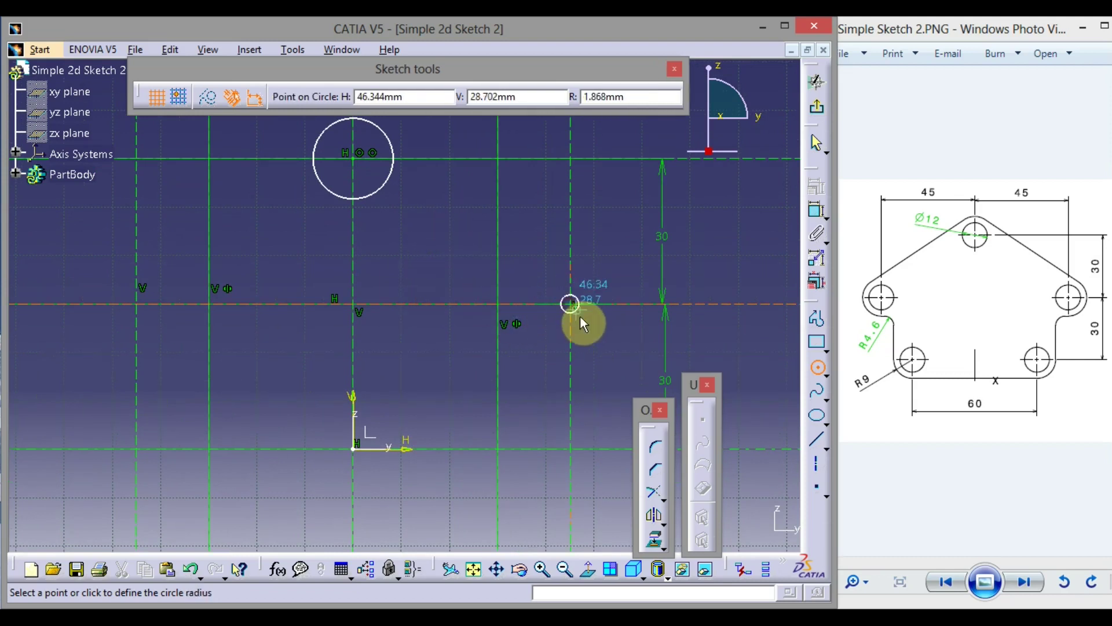
{"action": "left_click", "coordinate": [606, 335]}
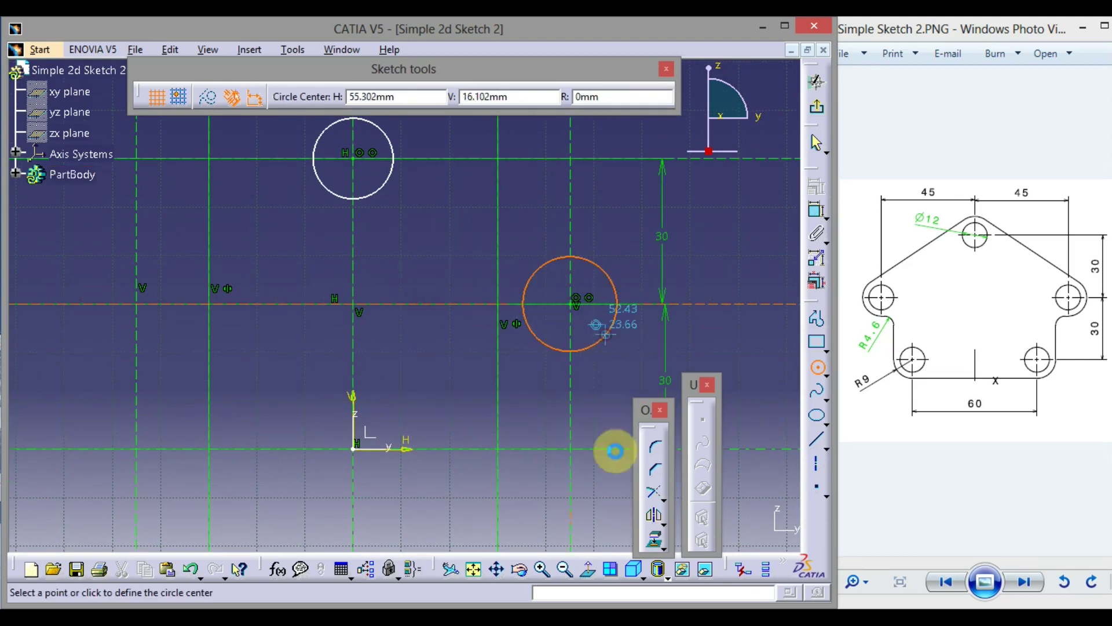
Draw two circles on the H axis, centred at its intersections with the right and left inner vertical axes
{"action": "left_click", "coordinate": [498, 449]}
{"action": "left_click", "coordinate": [519, 469]}
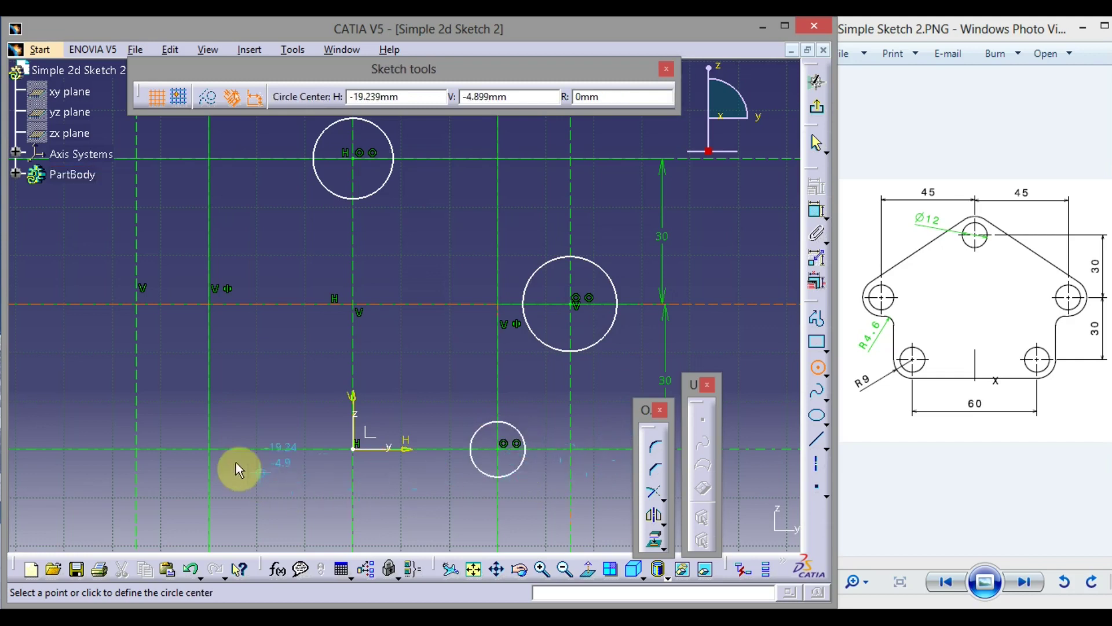
{"action": "left_click", "coordinate": [210, 449]}
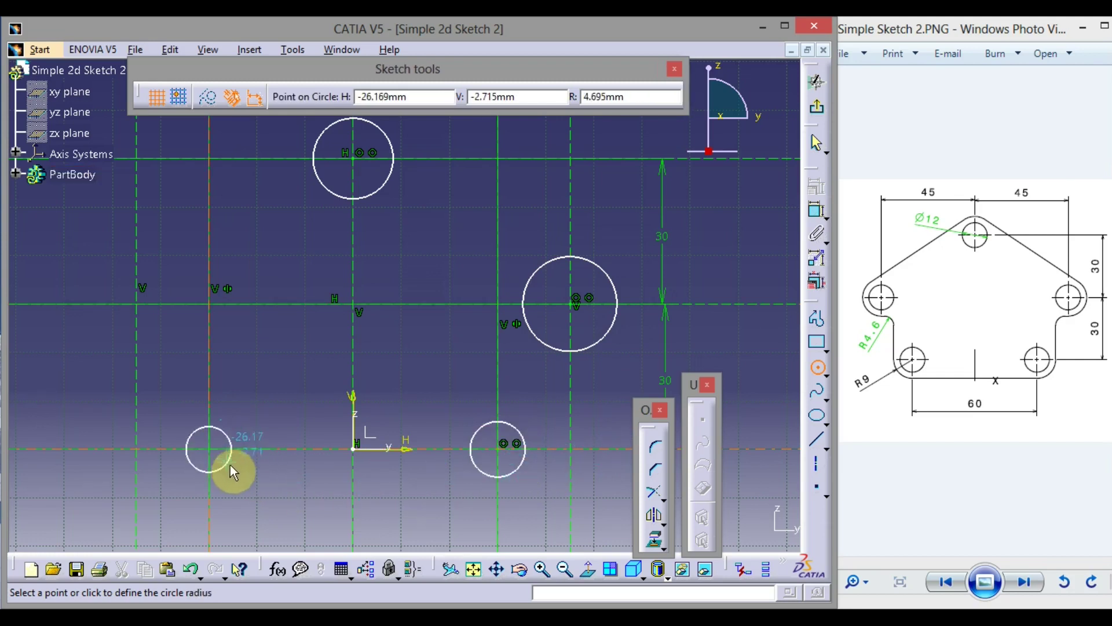
{"action": "left_click", "coordinate": [232, 468]}
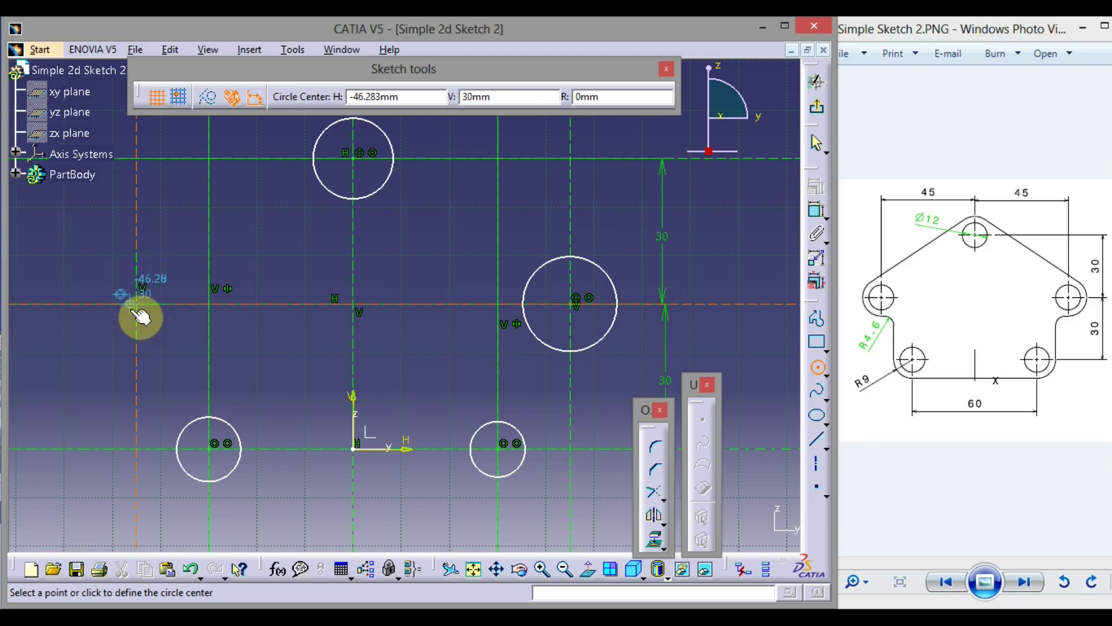
{"action": "middle_click_drag", "start_coordinate": [162, 330], "coordinate": [219, 338]}
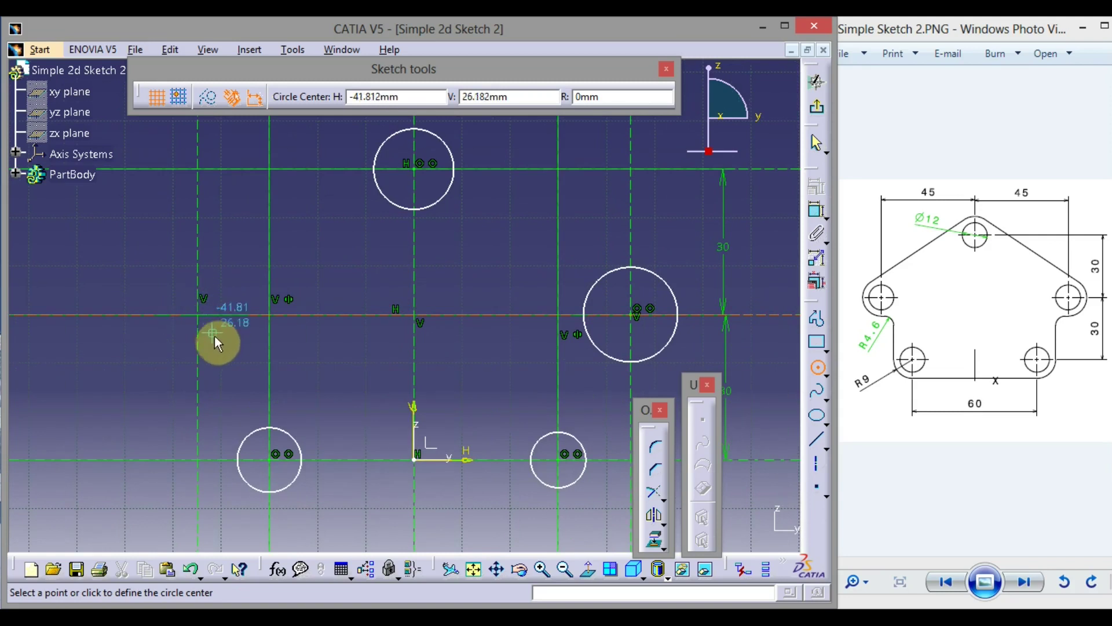
Draw a circle of about 5.2 mm radius in free space outside the outer left vertical axis, above the middle horizontal axis
{"action": "left_click", "coordinate": [141, 264]}
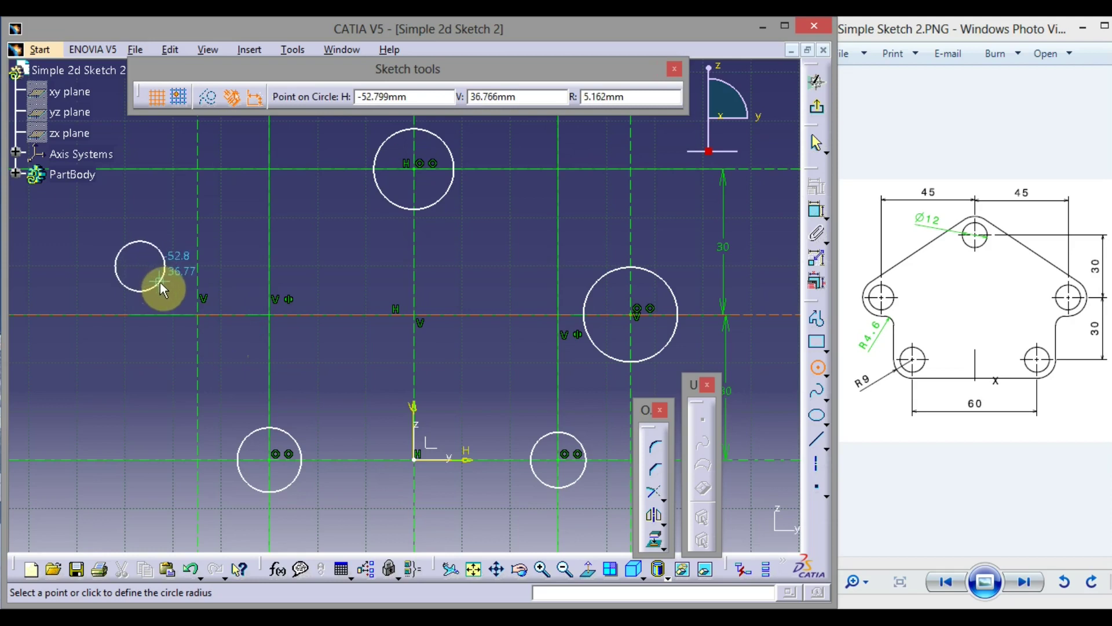
{"action": "left_click", "coordinate": [160, 282]}
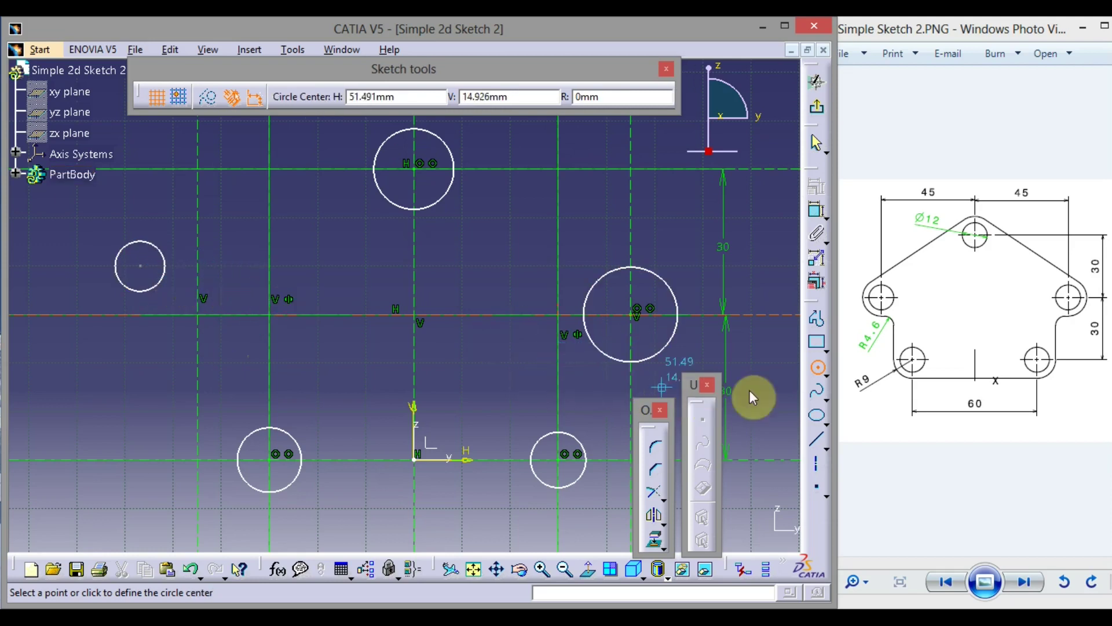
{"action": "left_click", "coordinate": [819, 371]}
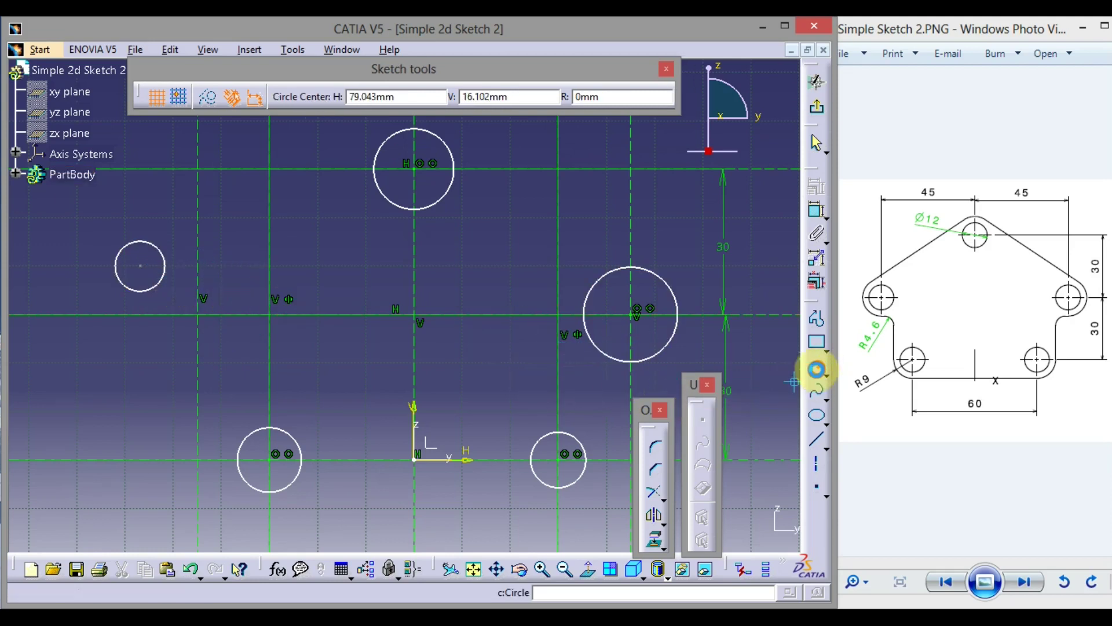
Constrain the free circle's centre to be coincident with the middle horizontal axis
{"action": "left_click", "coordinate": [141, 265]}
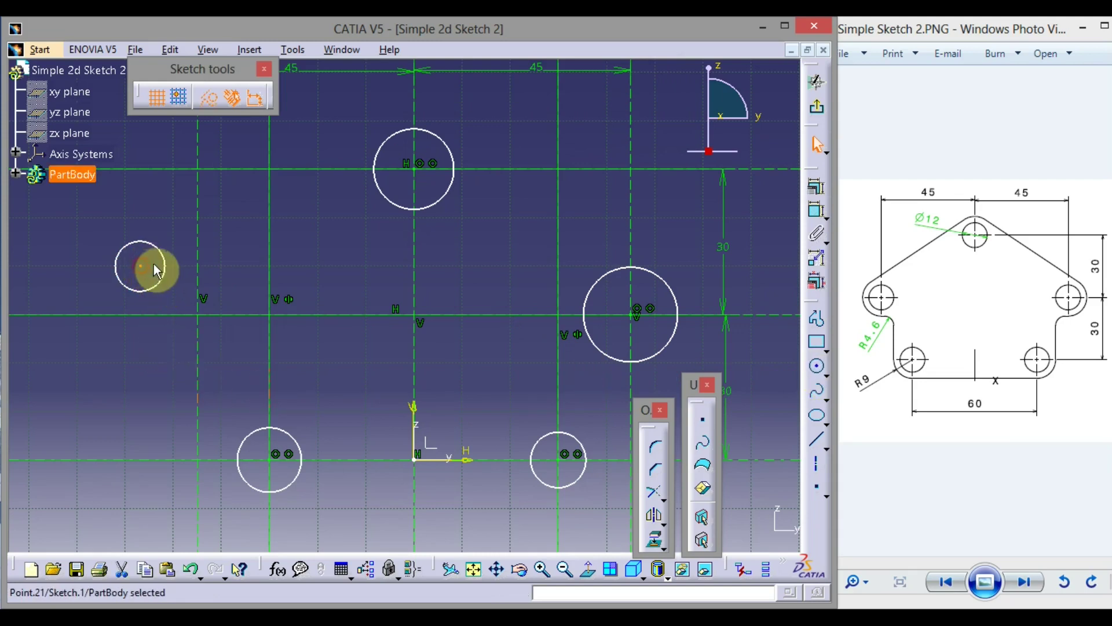
{"action": "left_click", "coordinate": [166, 316], "text": "ctrl"}
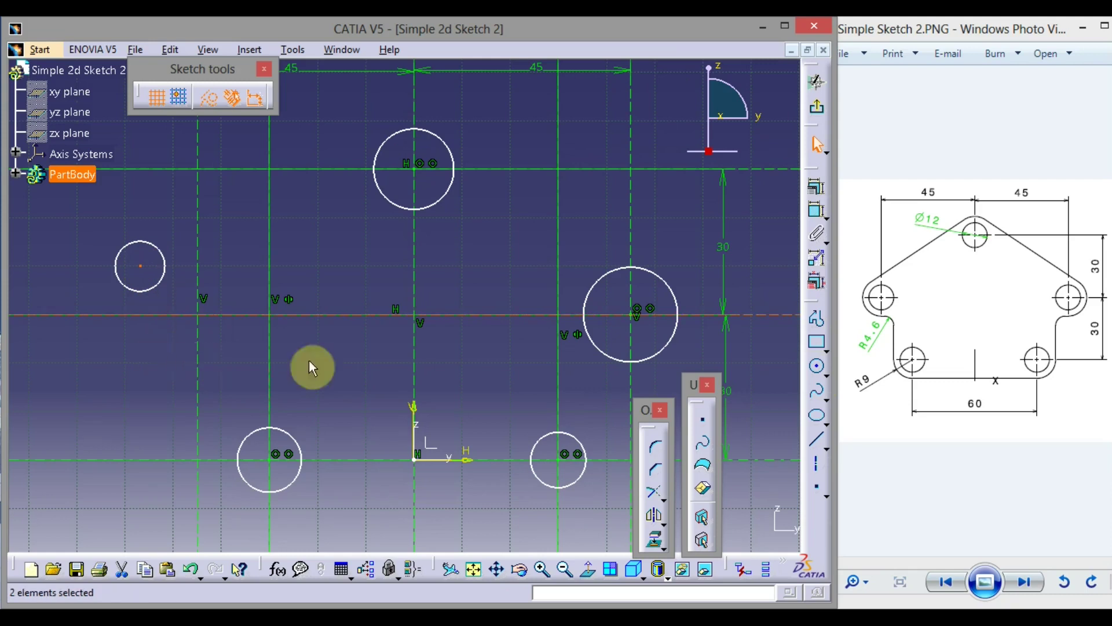
{"action": "left_click", "coordinate": [817, 190]}
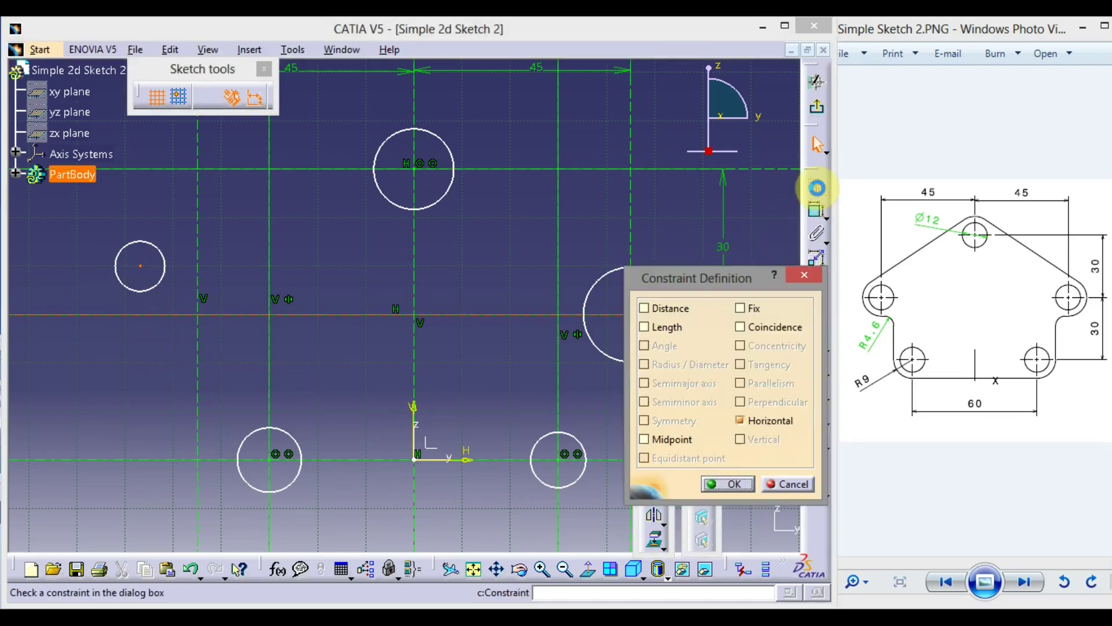
{"action": "left_click", "coordinate": [739, 328]}
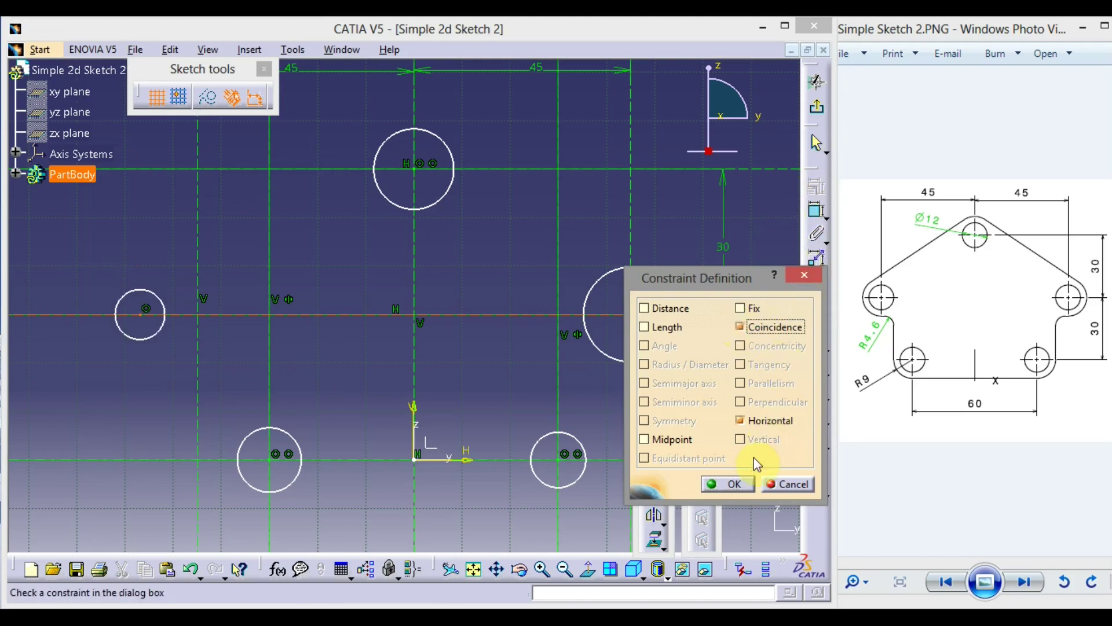
{"action": "left_click", "coordinate": [734, 486]}
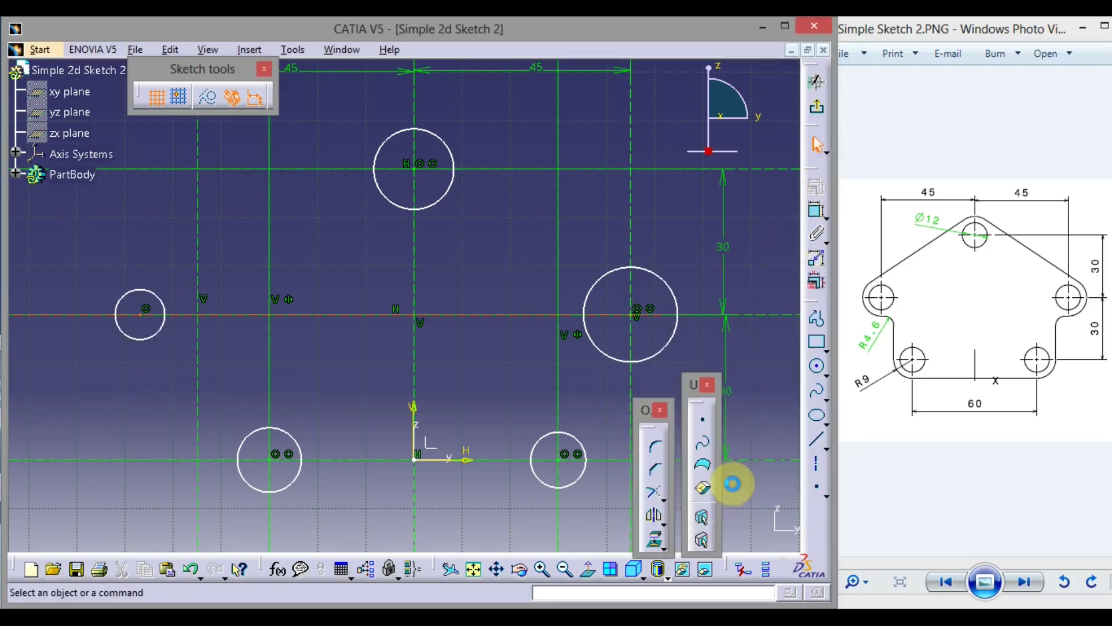
Make the left circle's centre coincident with the outer left vertical axis
{"action": "left_click", "coordinate": [140, 328]}
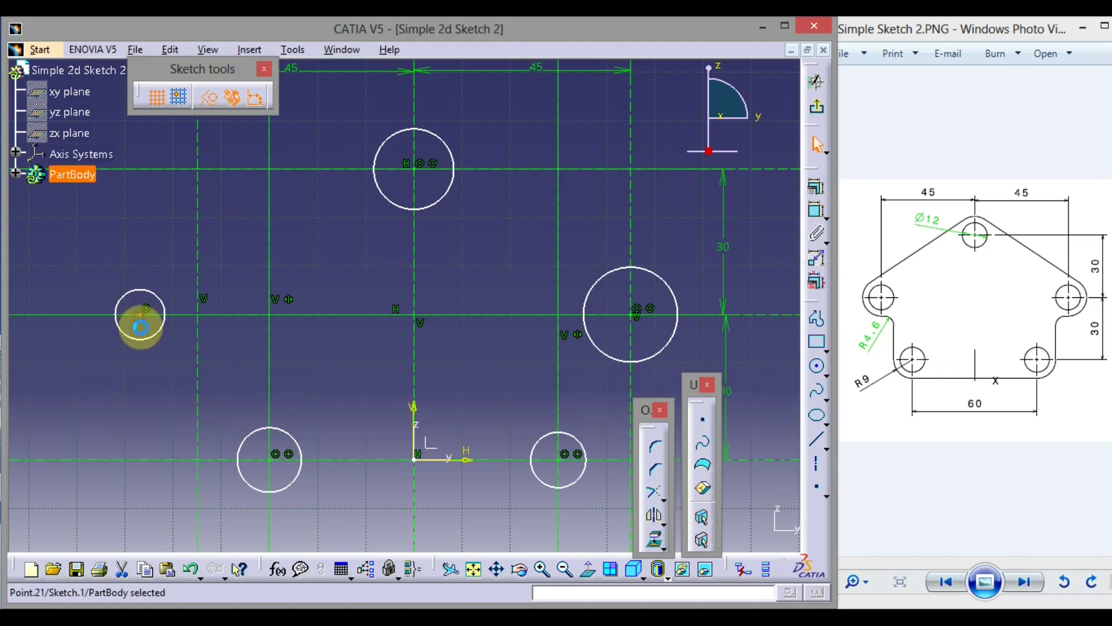
{"action": "left_click", "coordinate": [207, 338]}
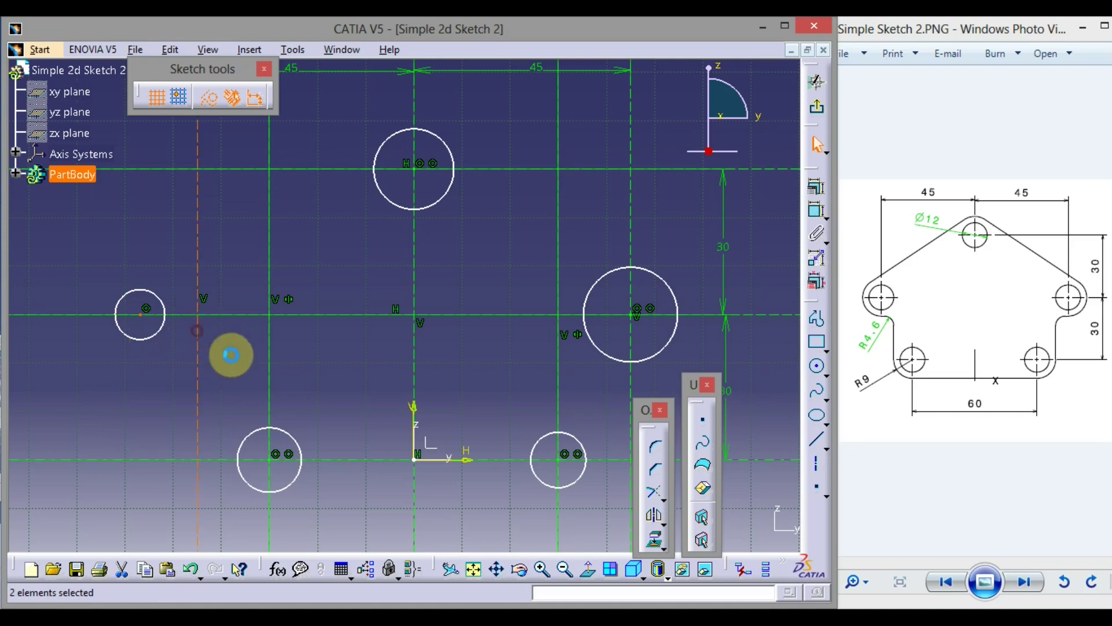
{"action": "left_click", "coordinate": [815, 189]}
{"action": "left_click", "coordinate": [741, 327]}
{"action": "left_click", "coordinate": [743, 485]}
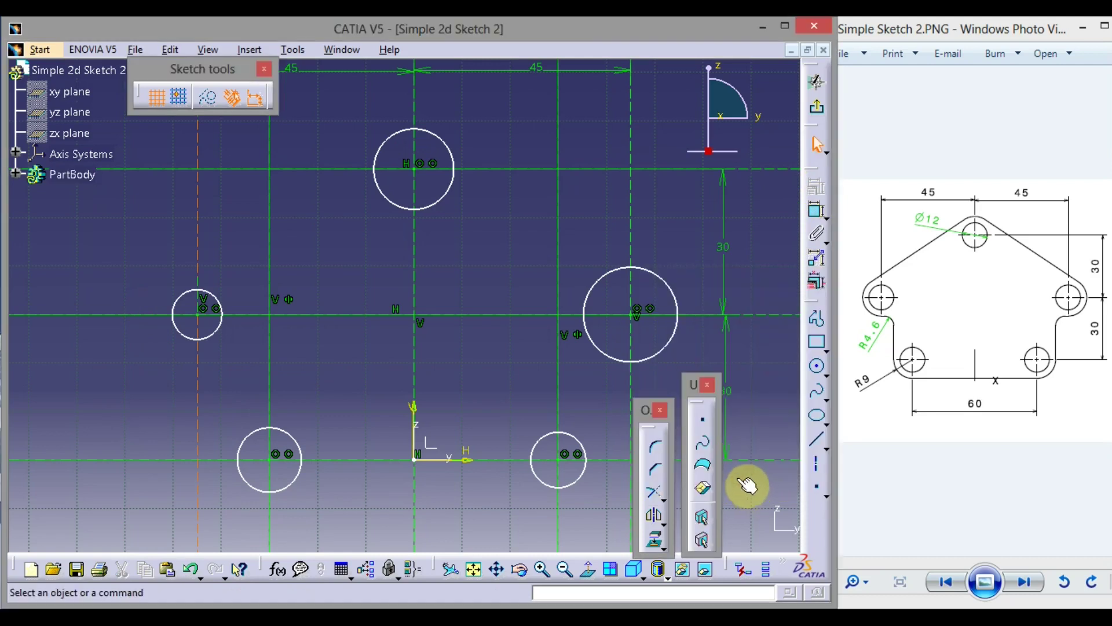
Add a radius dimension to the top circle, placed outside it at its upper right
{"action": "middle_click_drag", "start_coordinate": [464, 367], "coordinate": [423, 366]}
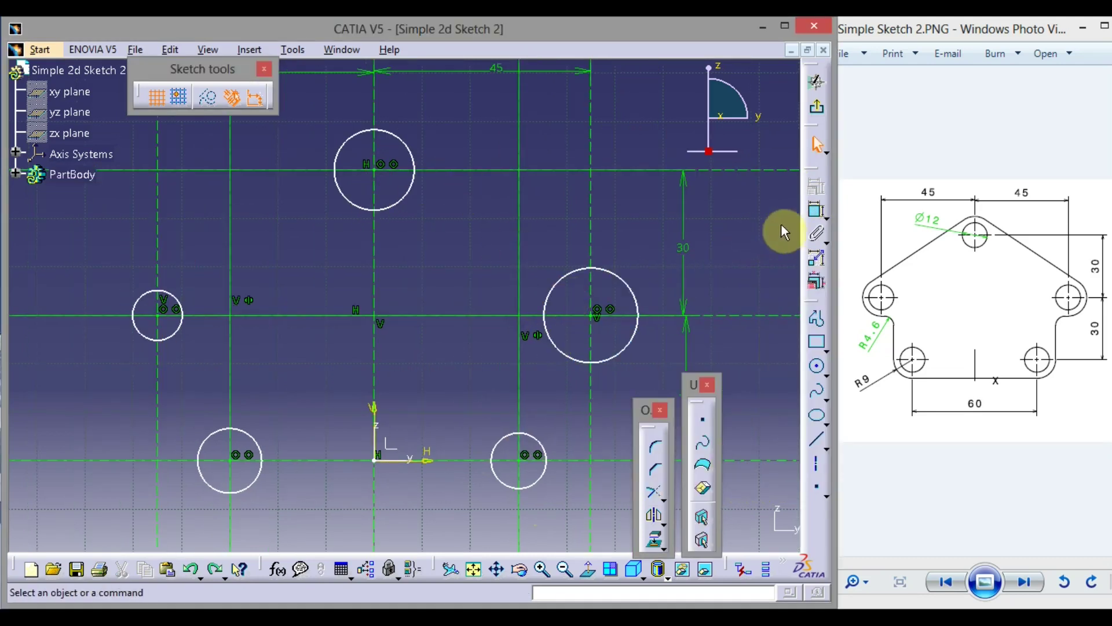
{"action": "left_click", "coordinate": [817, 211]}
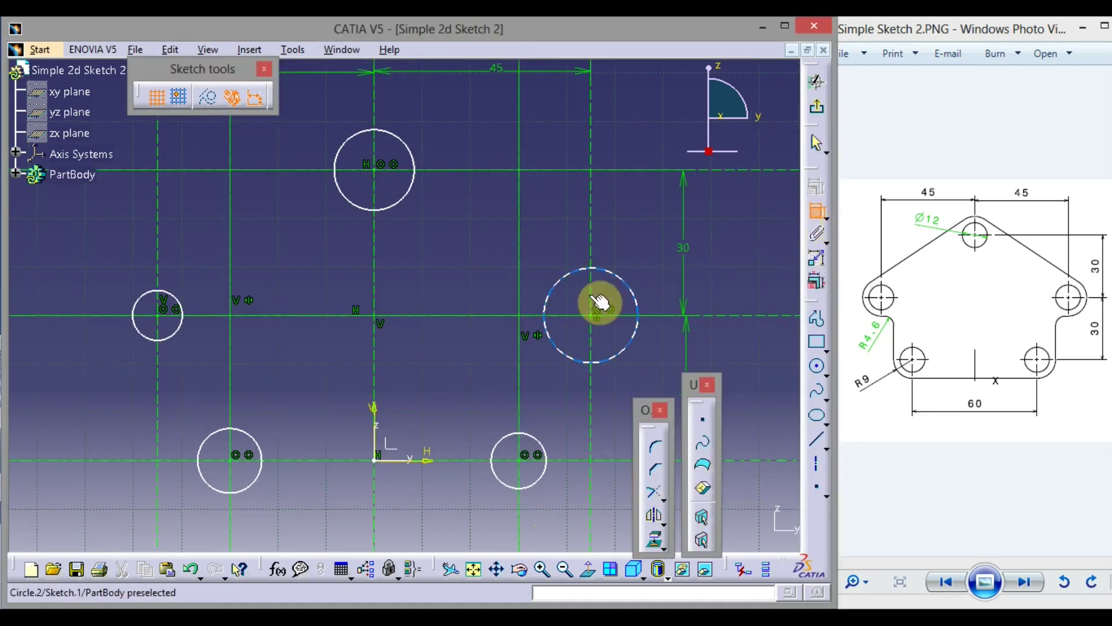
{"action": "left_click", "coordinate": [409, 149]}
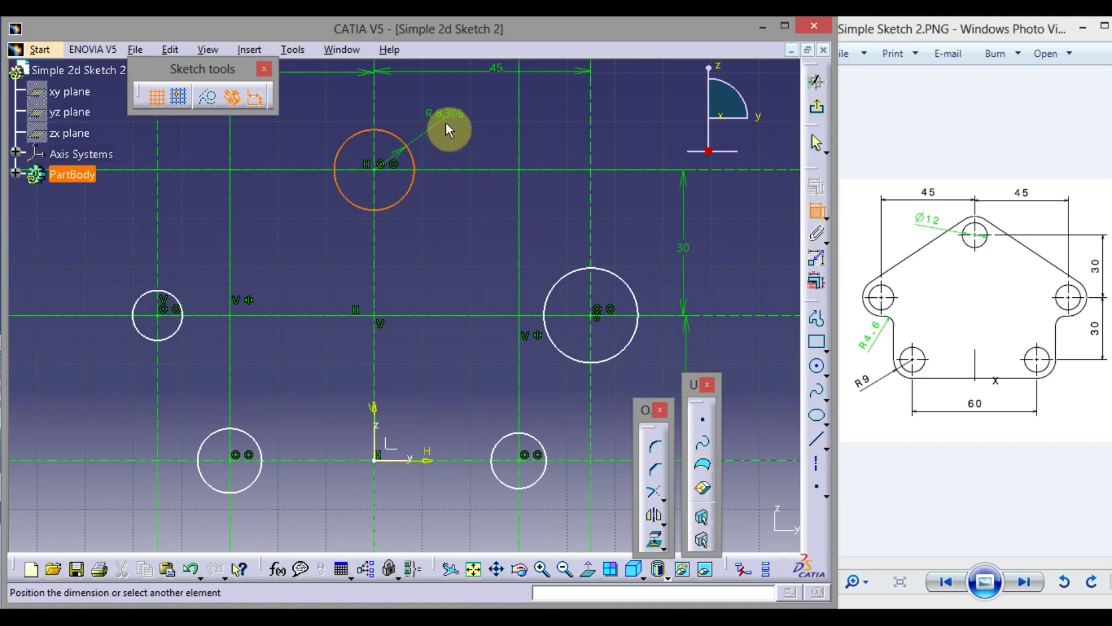
{"action": "left_click", "coordinate": [446, 123]}
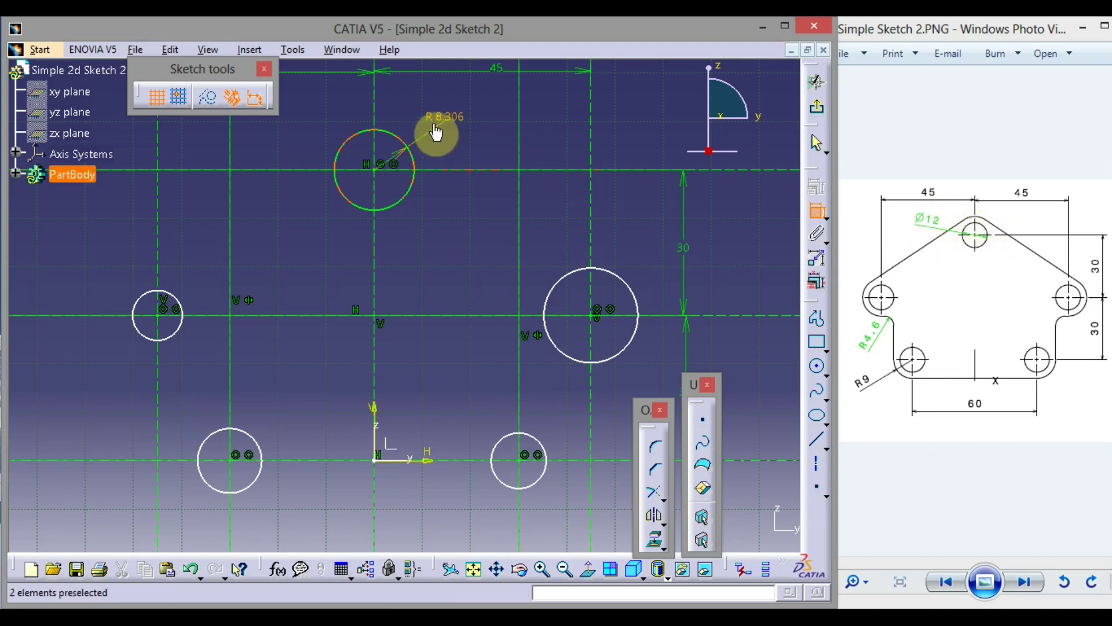
Change the top circle's dimension type to Diameter and set it to 12 mm
{"action": "double_click", "coordinate": [454, 117]}
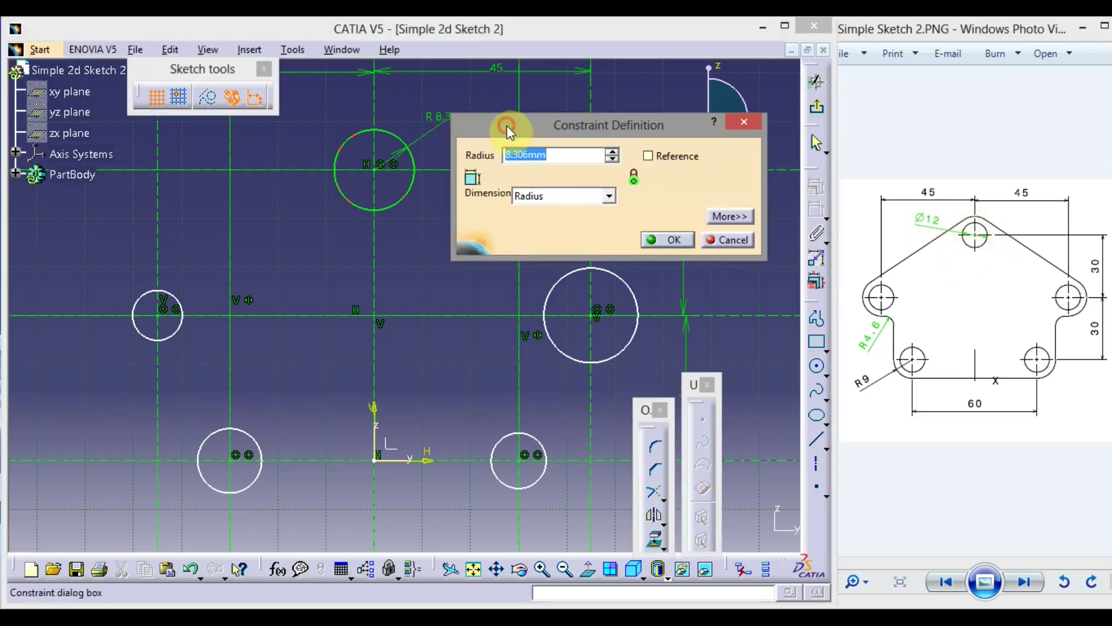
{"action": "left_click_drag", "start_coordinate": [505, 123], "coordinate": [567, 135]}
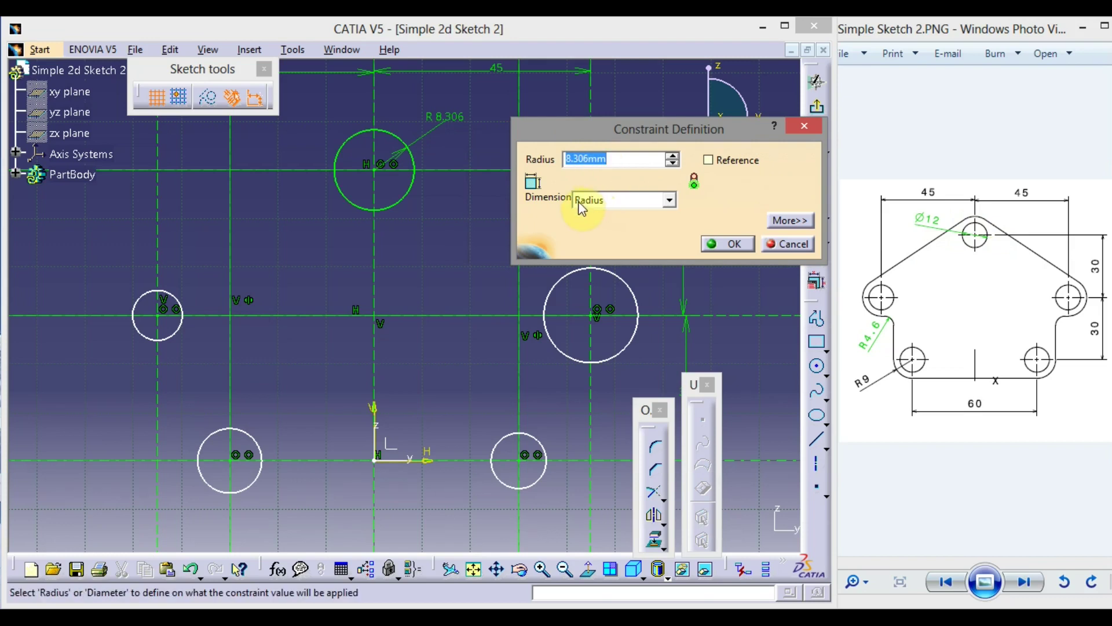
{"action": "left_click", "coordinate": [671, 202]}
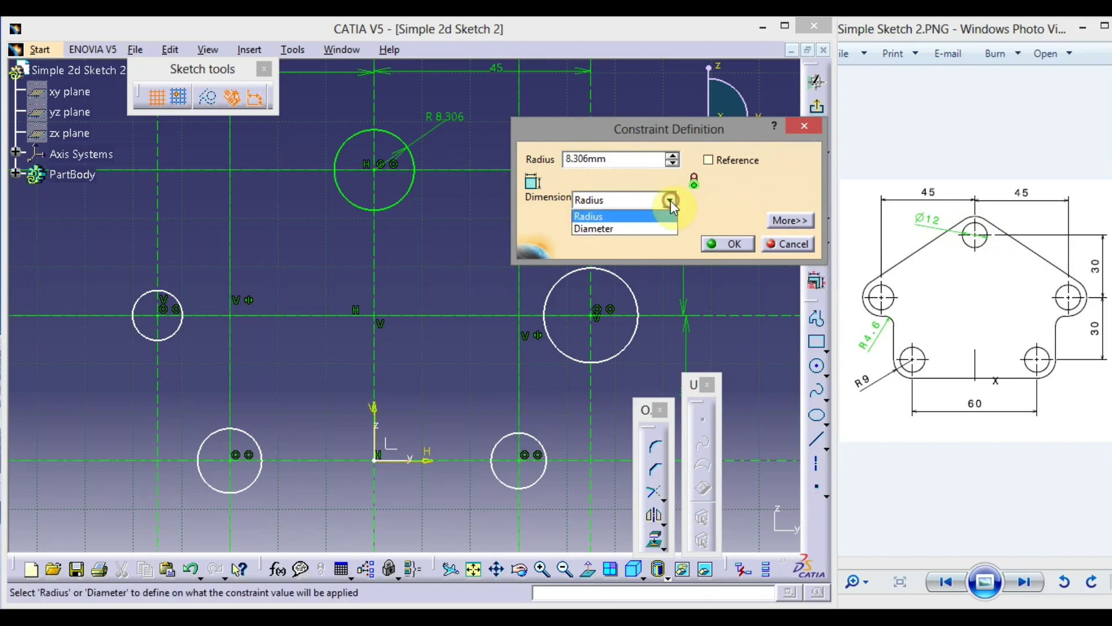
{"action": "left_click", "coordinate": [641, 228]}
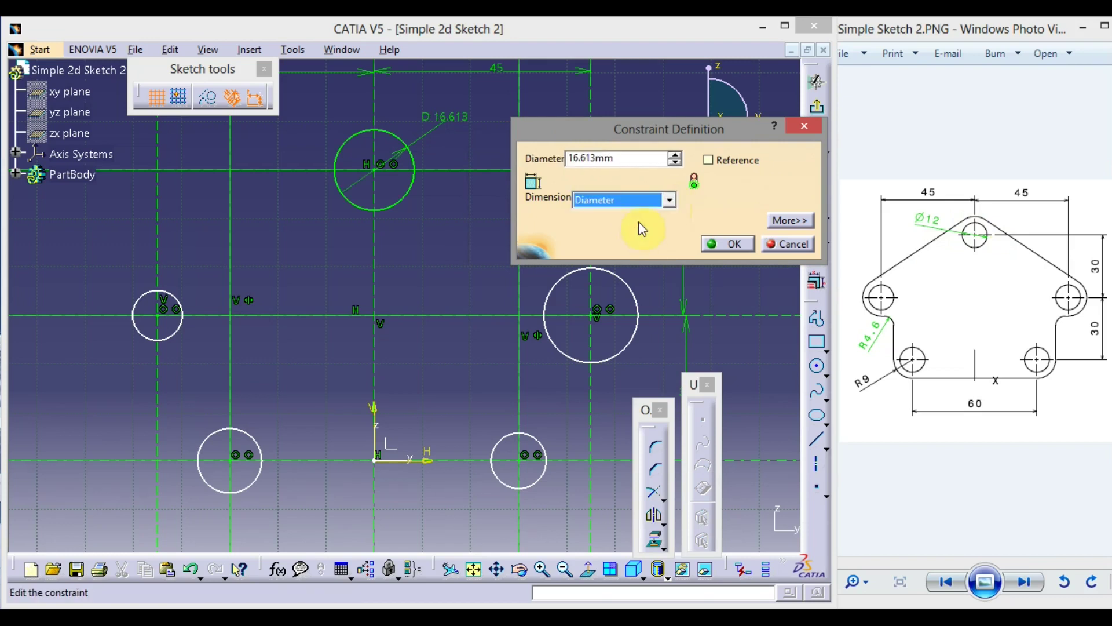
{"action": "double_click", "coordinate": [588, 158]}
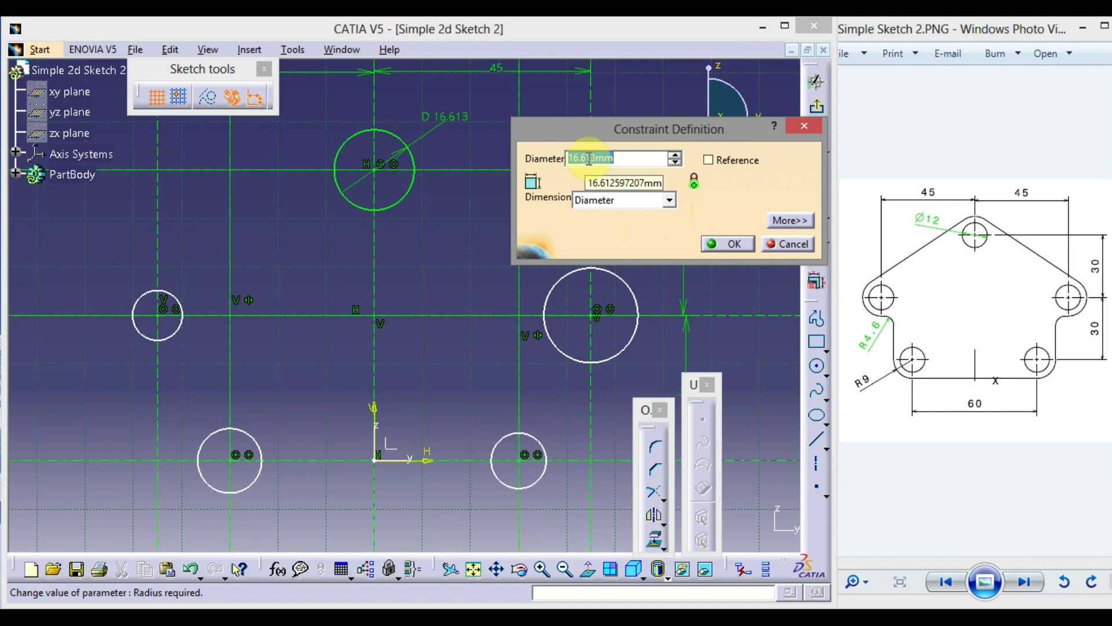
{"action": "type", "text": "12"}
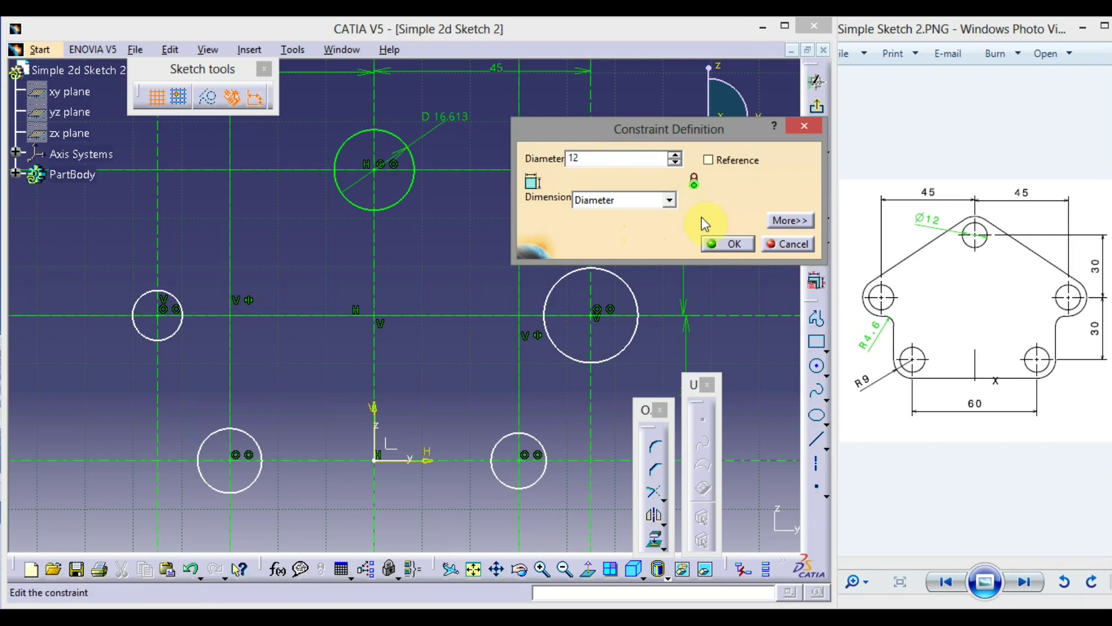
{"action": "left_click", "coordinate": [724, 242]}
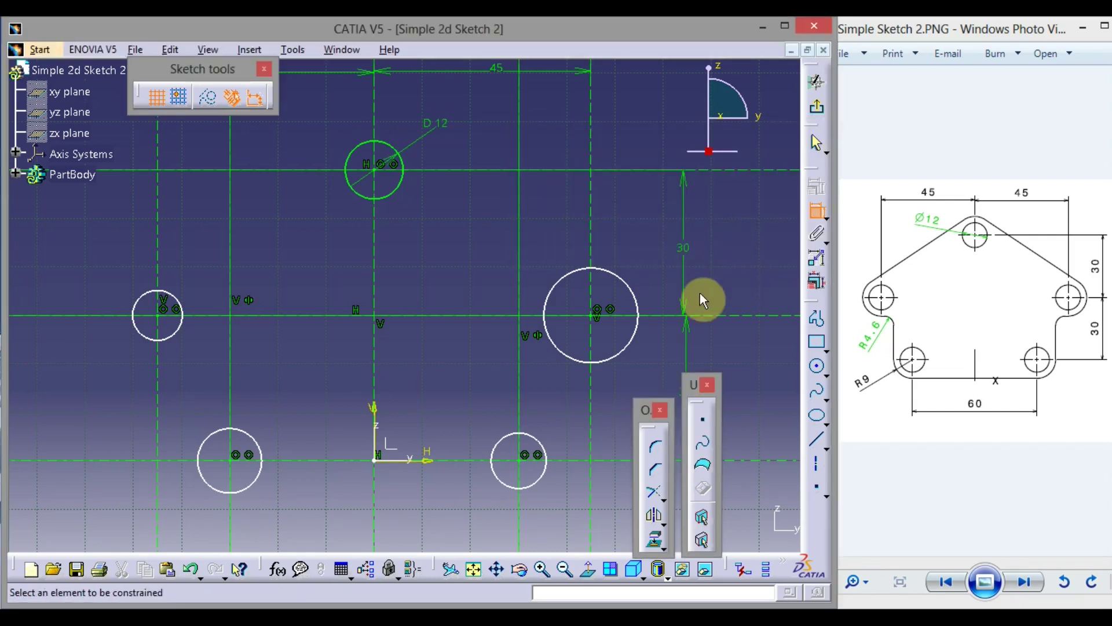
Add diameter dimensions to the other four circles: outer right, lower right, lower left and outer left
{"action": "left_click", "coordinate": [625, 284]}
{"action": "left_click", "coordinate": [638, 241]}
{"action": "left_click", "coordinate": [529, 483]}
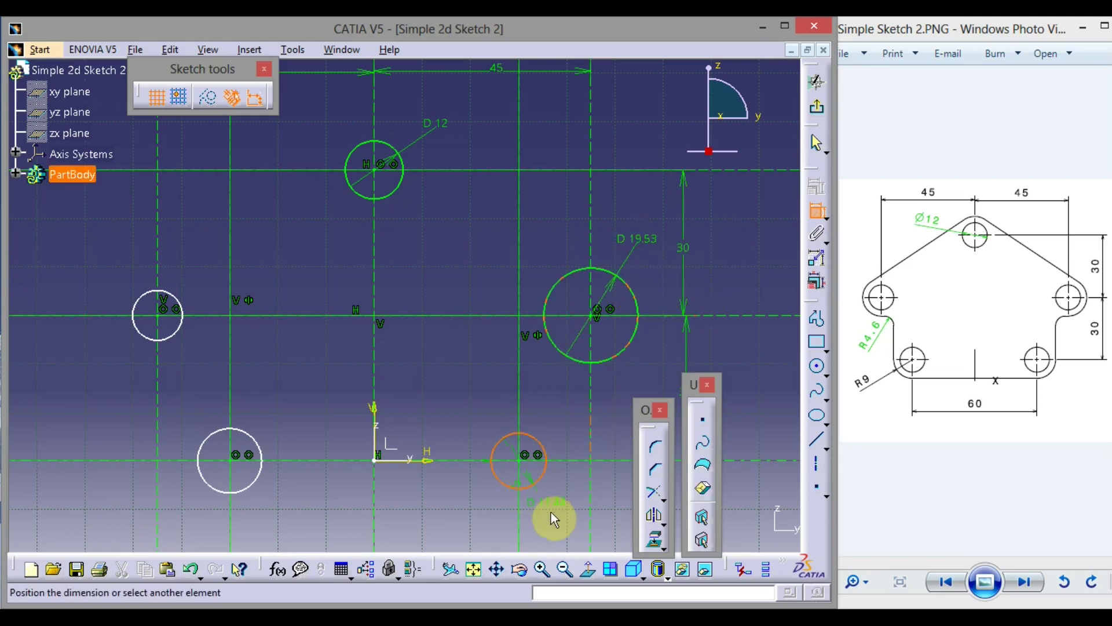
{"action": "left_click", "coordinate": [551, 513]}
{"action": "left_click", "coordinate": [248, 485]}
{"action": "left_click", "coordinate": [276, 513]}
{"action": "left_click", "coordinate": [146, 336]}
{"action": "left_click", "coordinate": [107, 355]}
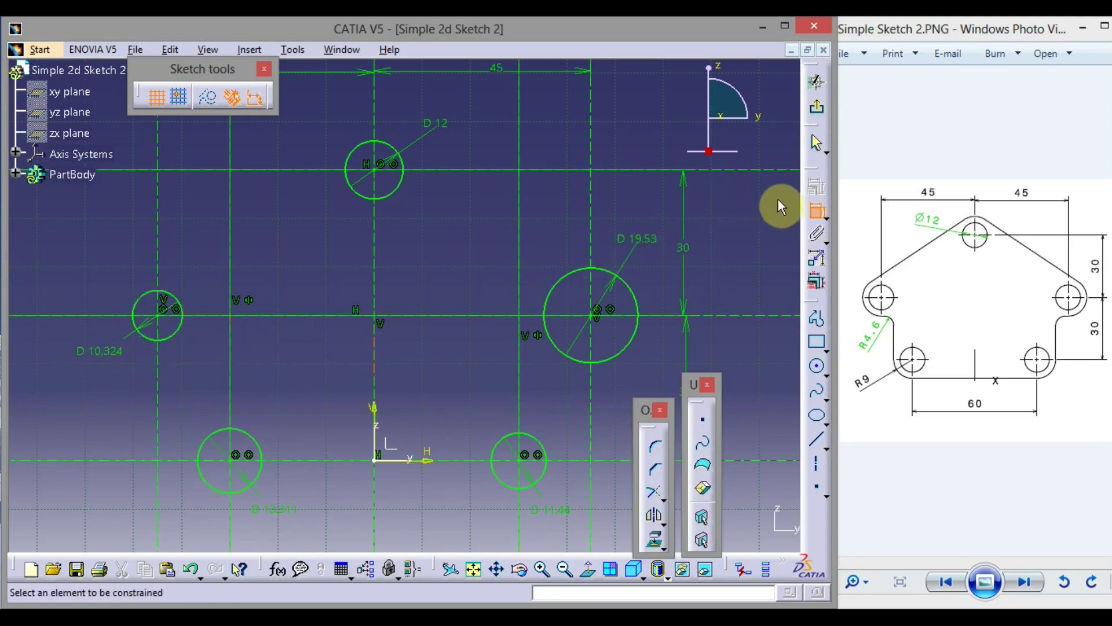
{"action": "left_click", "coordinate": [818, 216]}
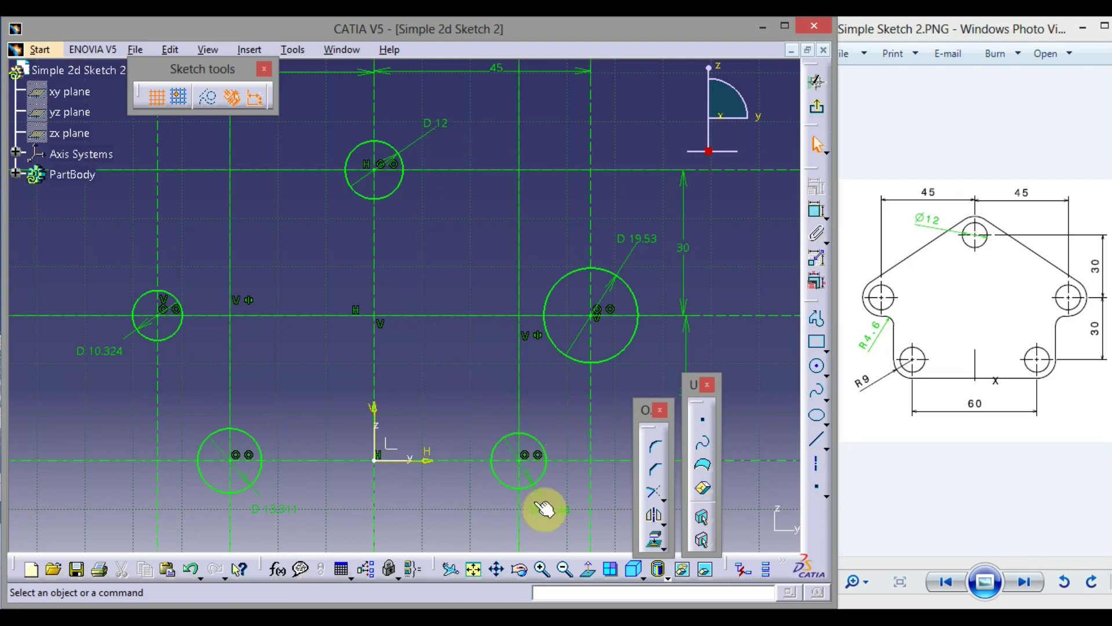
Create an Equivalent Dimensions feature linking the radius parameters of all five circles, Radius.32 to Radius.36, with a shared value of 6 mm
{"action": "left_click", "coordinate": [414, 573]}
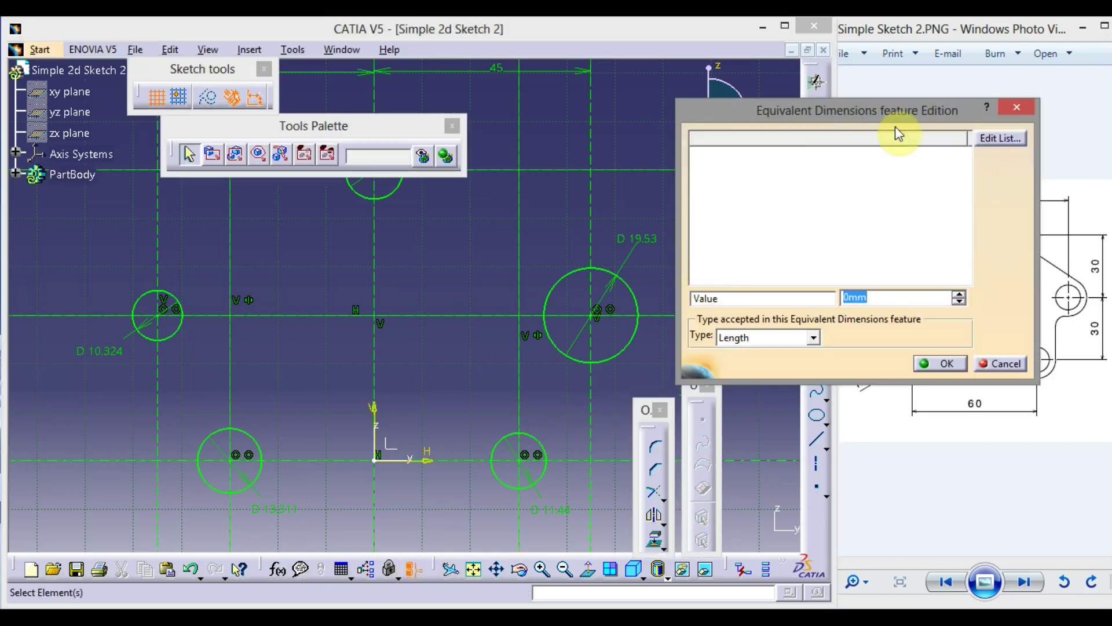
{"action": "left_click", "coordinate": [981, 139]}
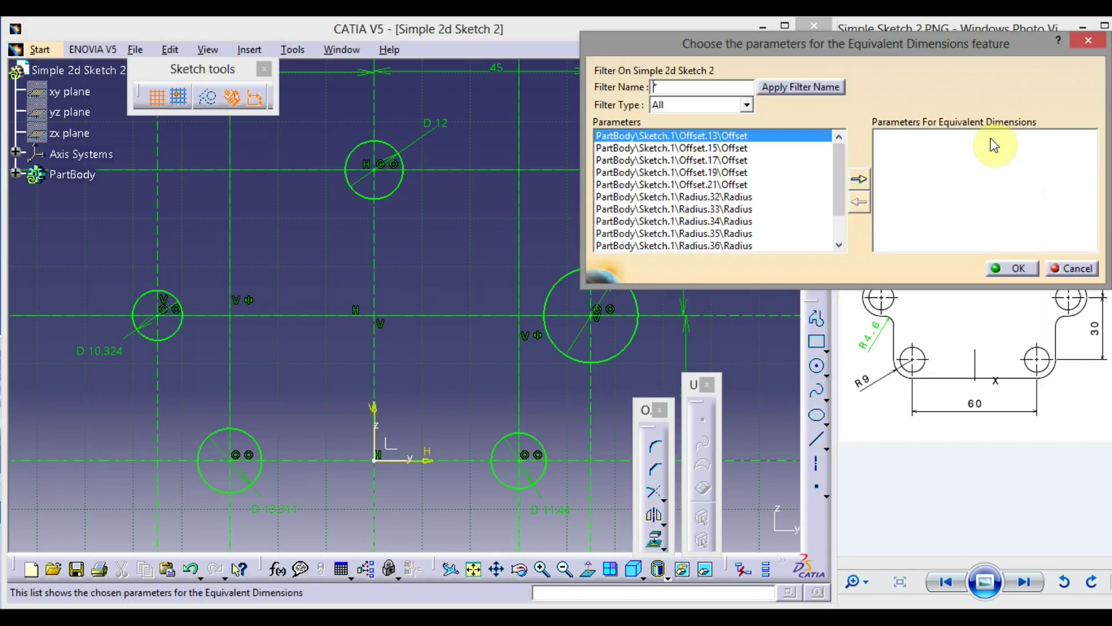
{"action": "left_click", "coordinate": [718, 197]}
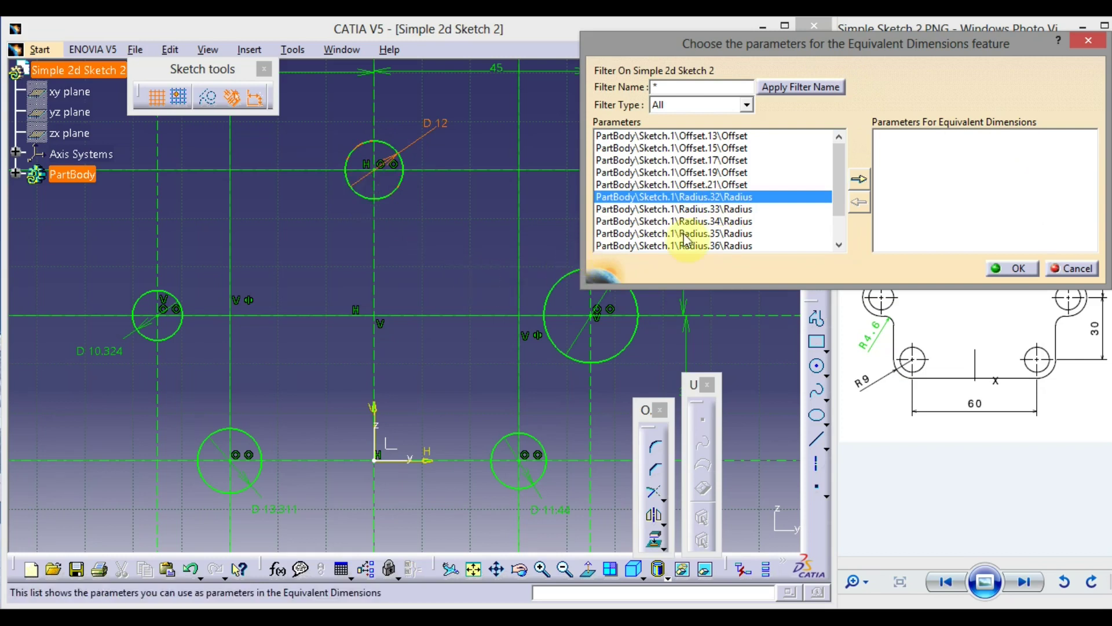
{"action": "left_click", "coordinate": [733, 221], "text": "shift"}
{"action": "left_click", "coordinate": [735, 234], "text": "shift"}
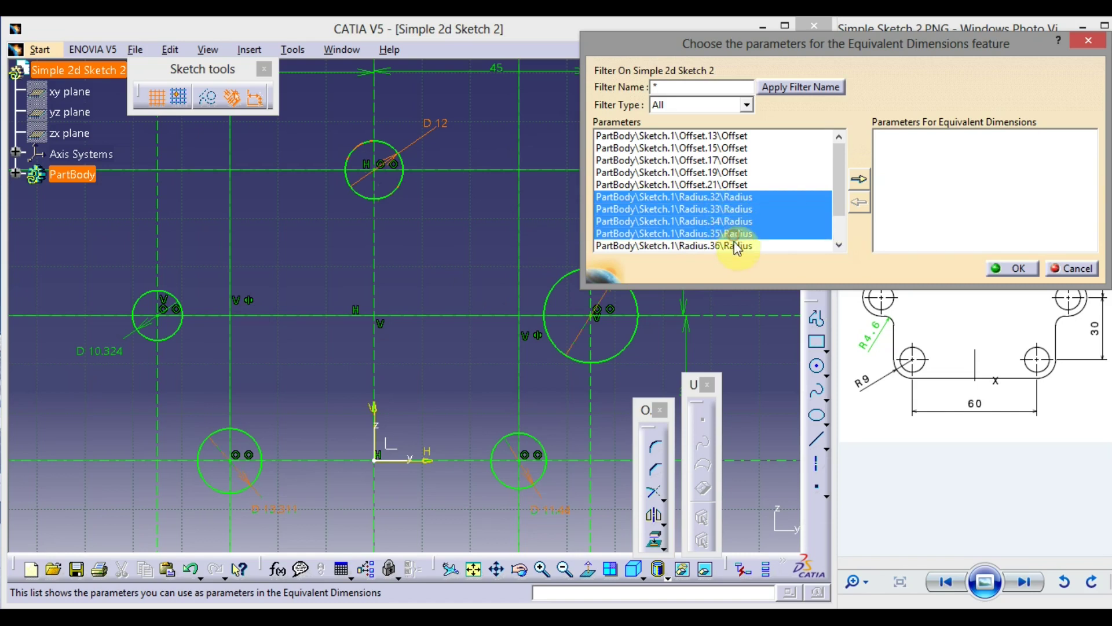
{"action": "left_click", "coordinate": [735, 246], "text": "shift"}
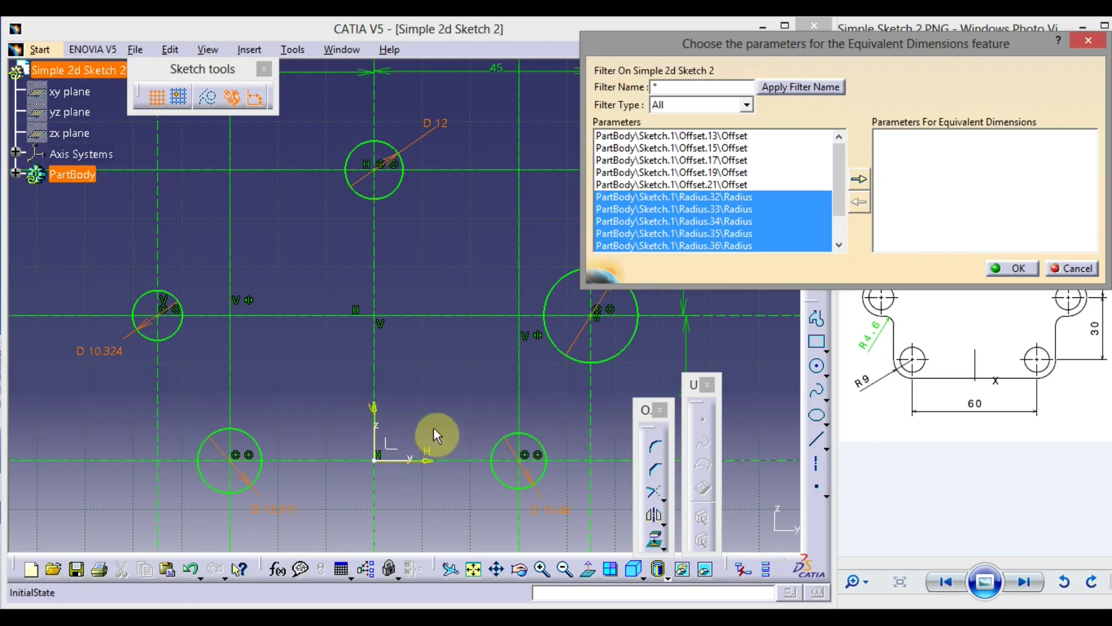
{"action": "left_click", "coordinate": [859, 181]}
{"action": "left_click", "coordinate": [1014, 269]}
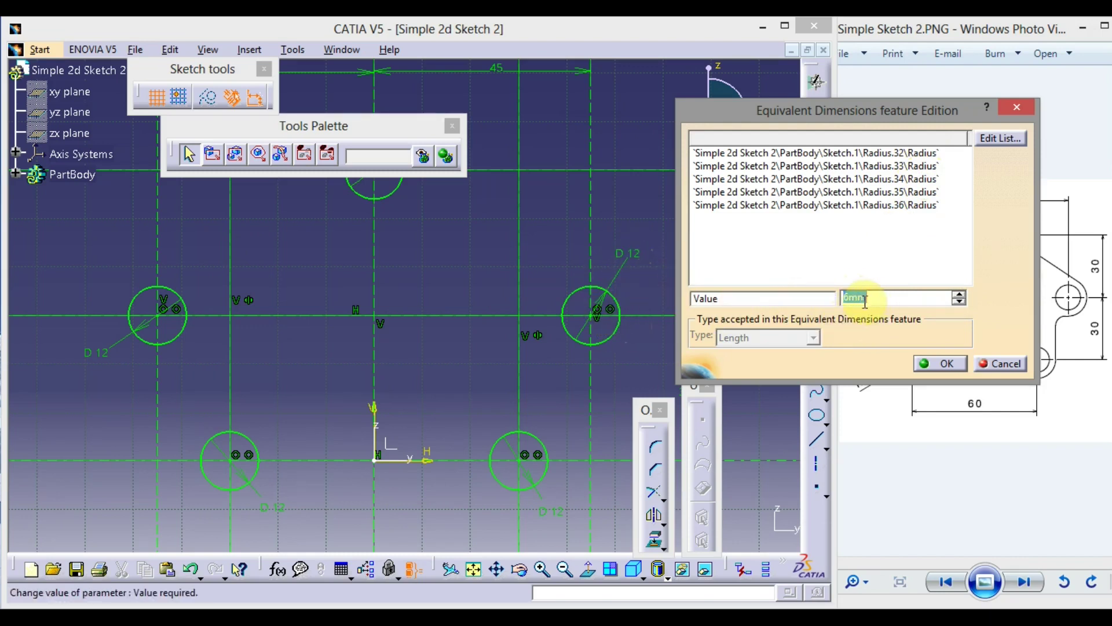
{"action": "left_click_drag", "start_coordinate": [870, 300], "coordinate": [845, 299]}
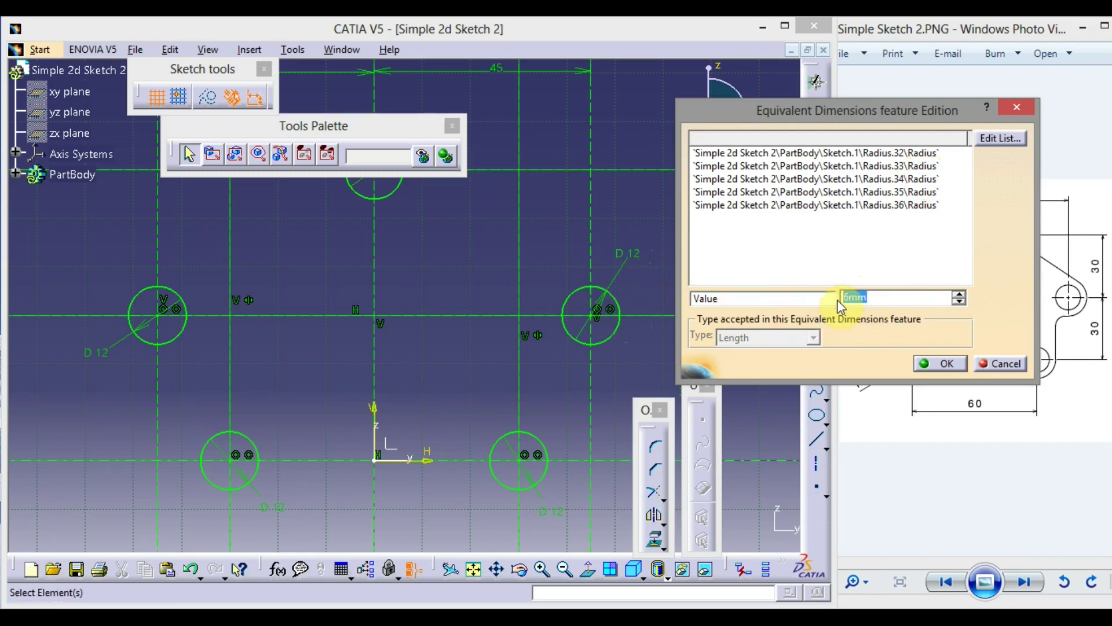
{"action": "left_click", "coordinate": [951, 362]}
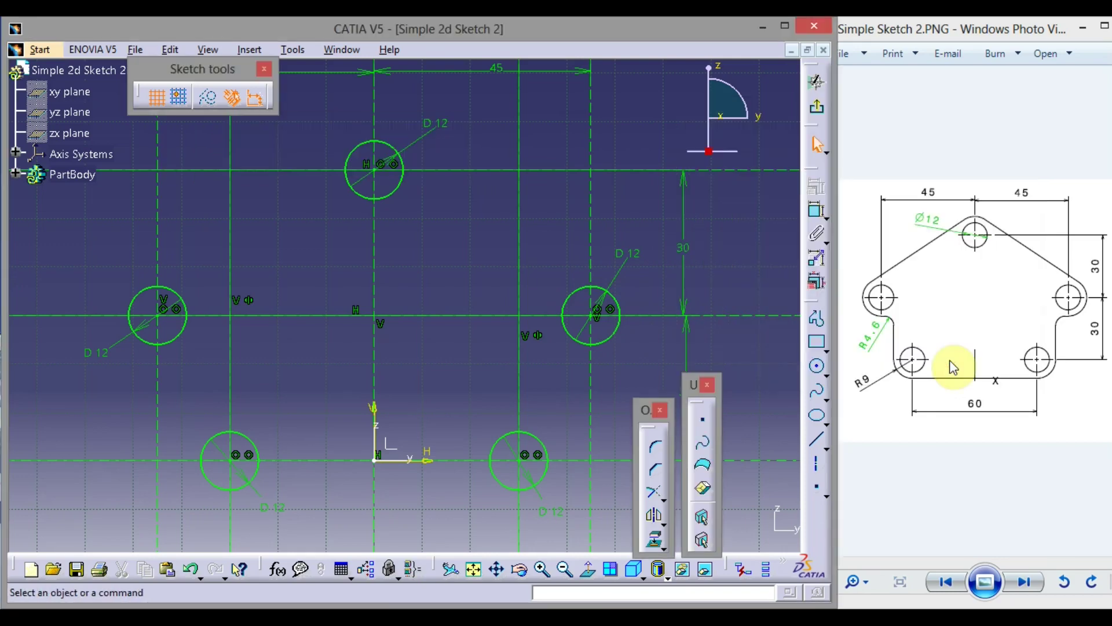
Draw a circle of 9 mm radius concentric with the top hole
{"action": "left_click", "coordinate": [817, 367]}
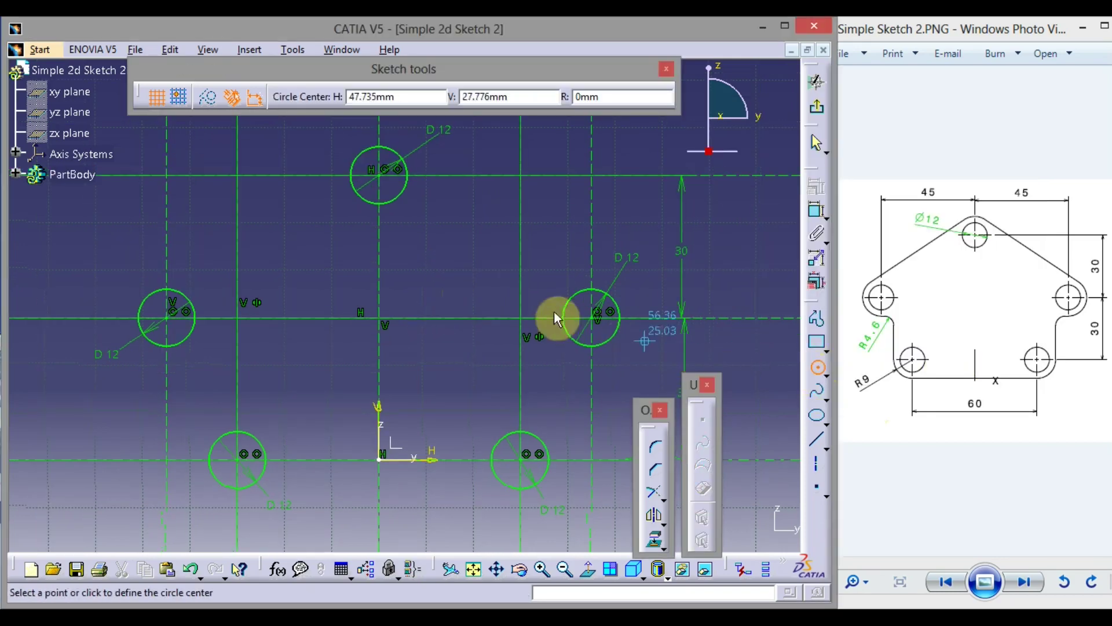
{"action": "left_click", "coordinate": [384, 176]}
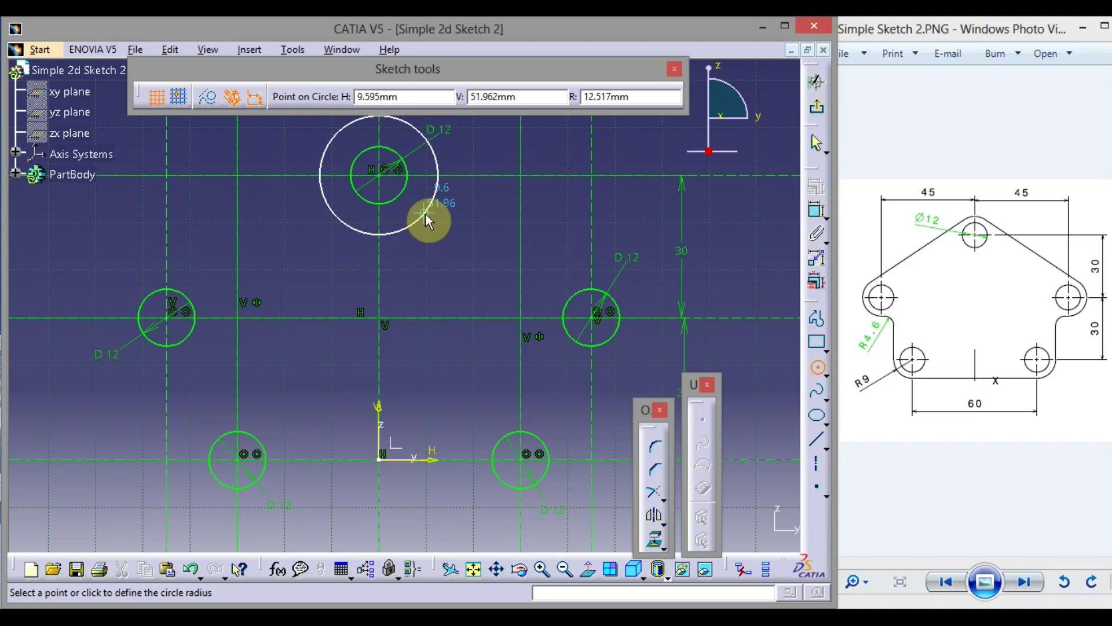
{"action": "key", "text": "Tab"}
{"action": "key", "text": "Tab"}
{"action": "key", "text": "Tab"}
{"action": "type", "text": "9"}
{"action": "left_click", "coordinate": [424, 214]}
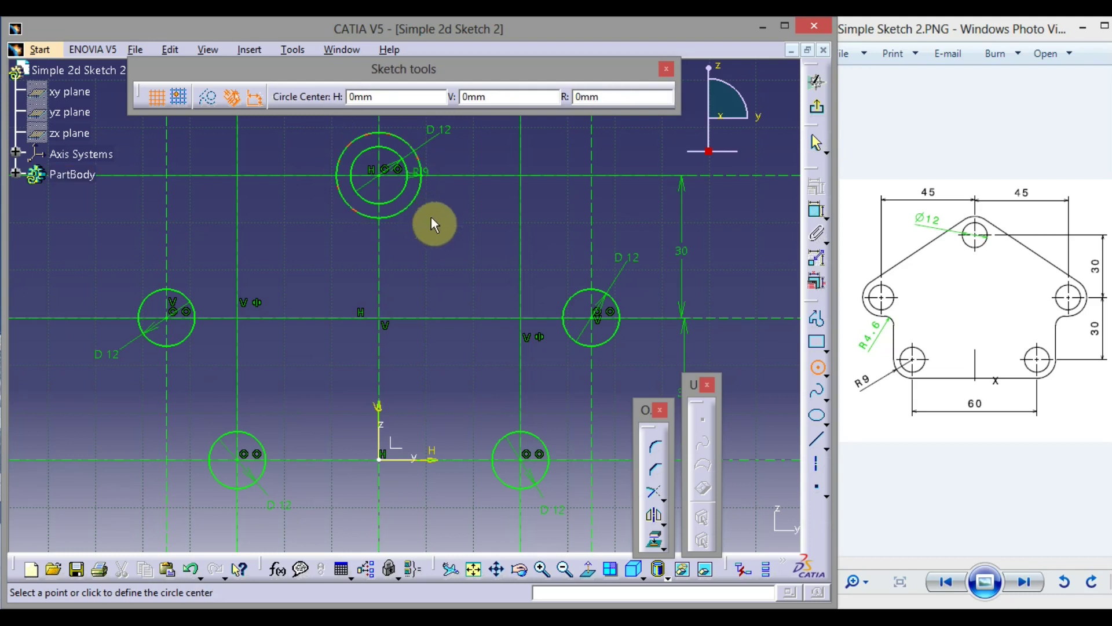
Draw circles of 9 mm radius concentric with the outer right, outer left, lower left and lower right holes
{"action": "left_click", "coordinate": [591, 316]}
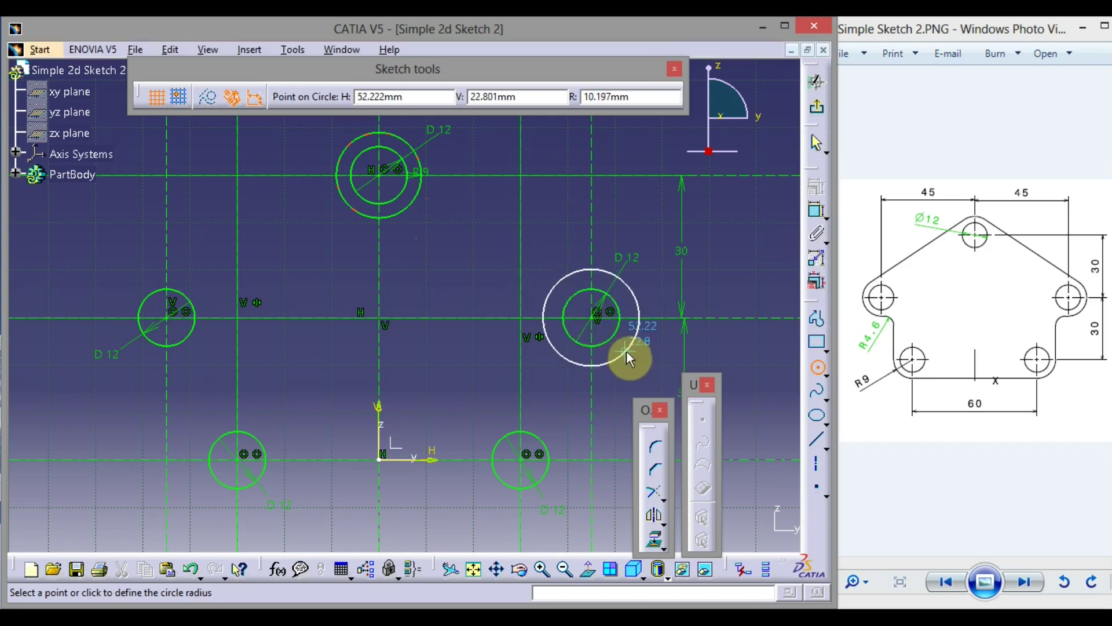
{"action": "key", "text": "Tab"}
{"action": "key", "text": "Tab"}
{"action": "type", "text": "9"}
{"action": "key", "text": "Return"}
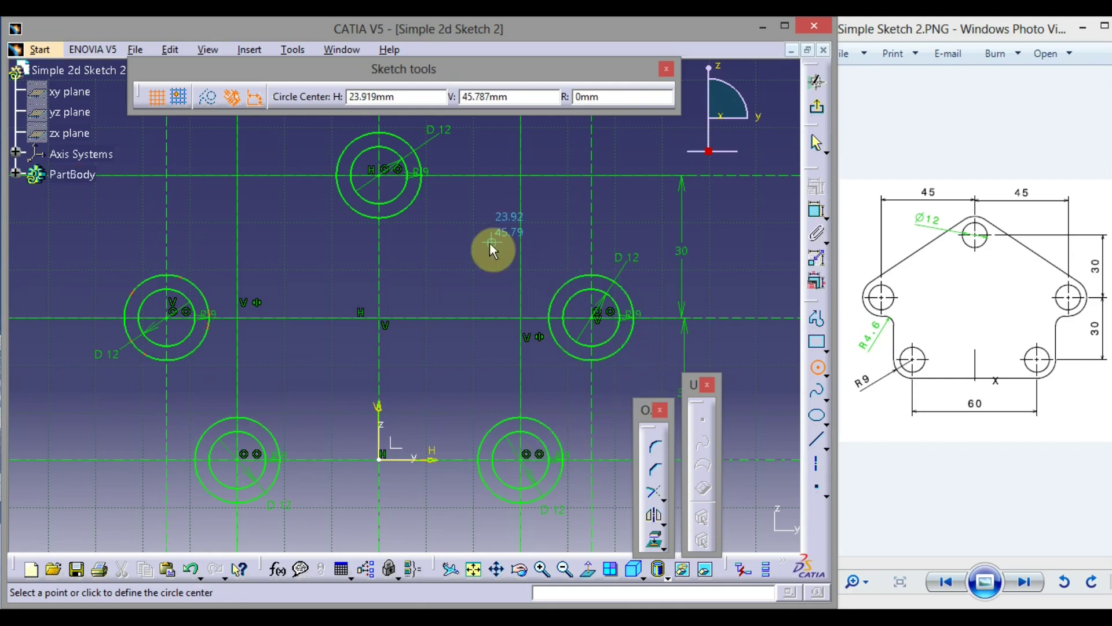
{"action": "left_click", "coordinate": [817, 367]}
{"action": "middle_click_drag", "start_coordinate": [464, 259], "coordinate": [454, 245]}
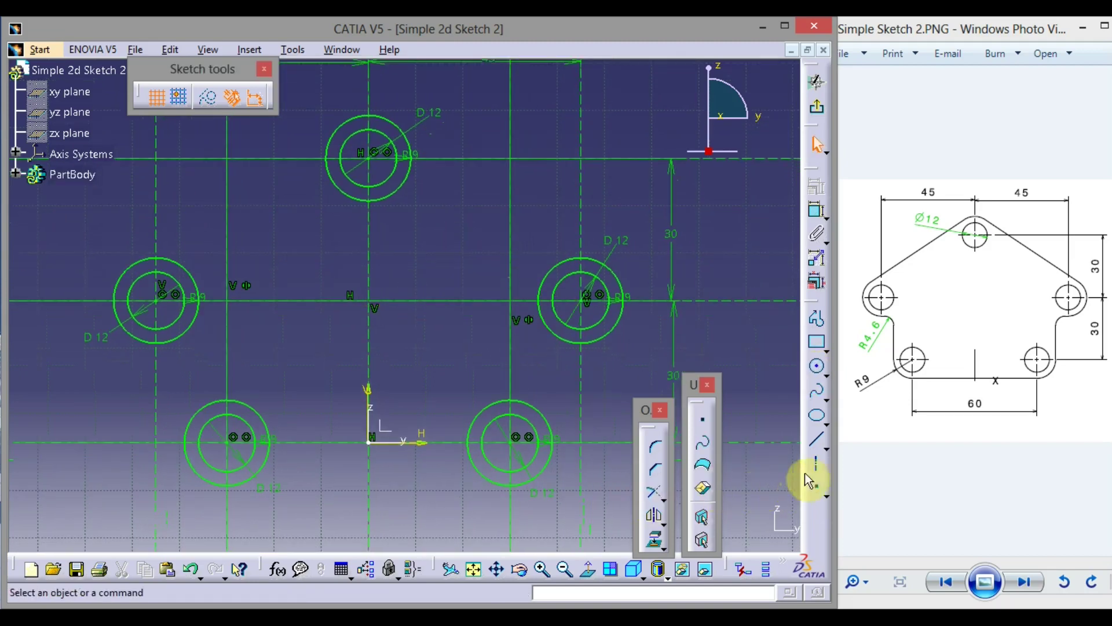
Draw bi-tangent lines along the upper outside of the plate, joining the top 9 mm radius circle to the outer right and outer left ones
{"action": "left_click", "coordinate": [827, 450]}
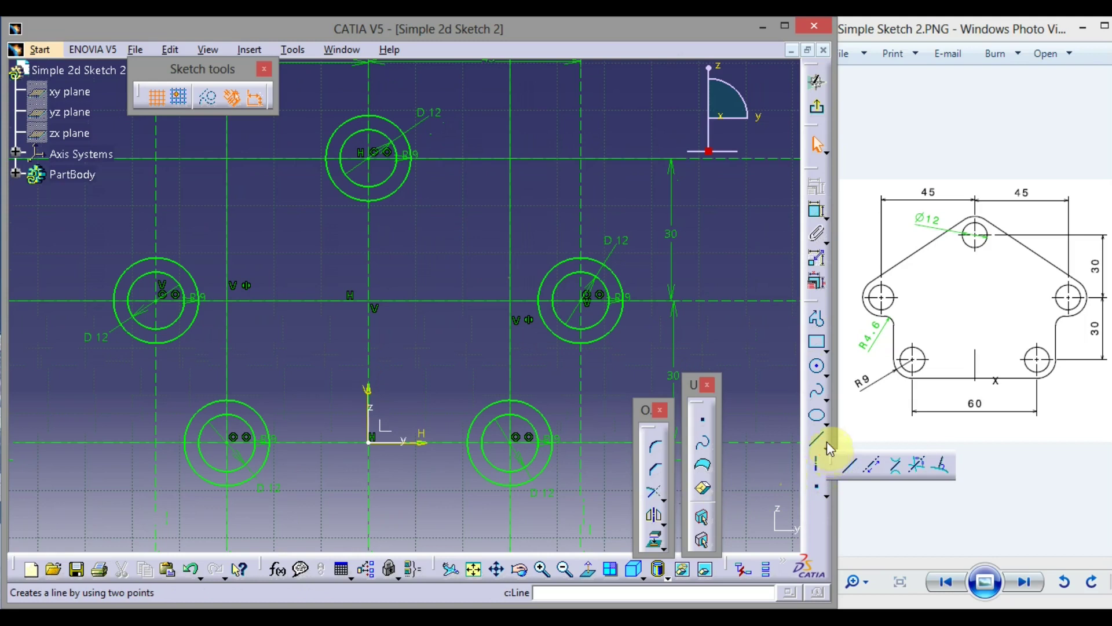
{"action": "left_click", "coordinate": [897, 467]}
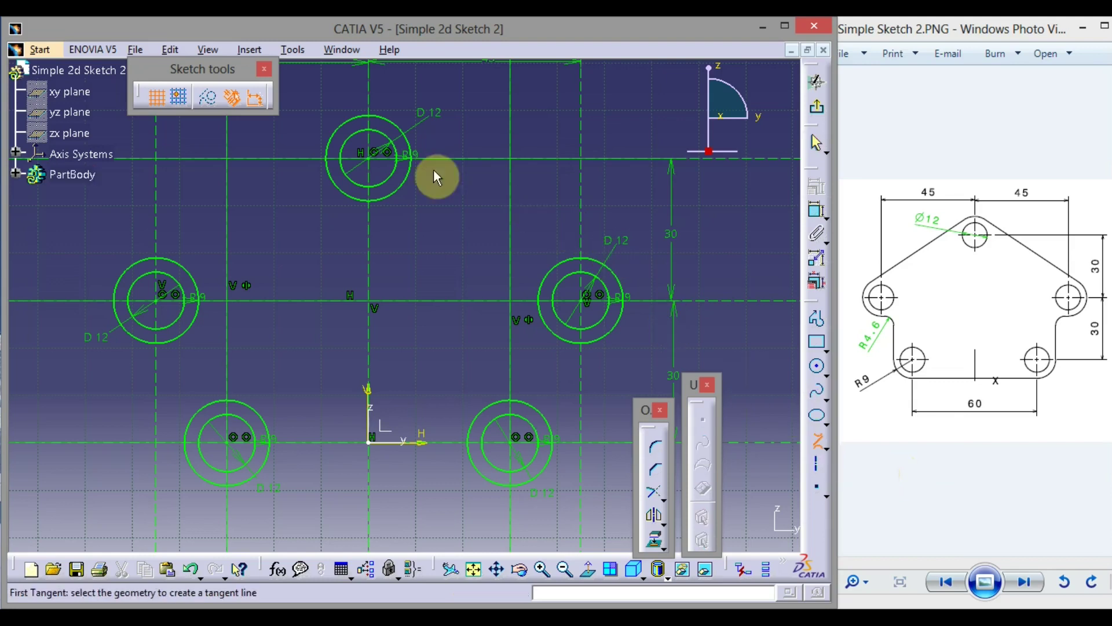
{"action": "left_click", "coordinate": [390, 120]}
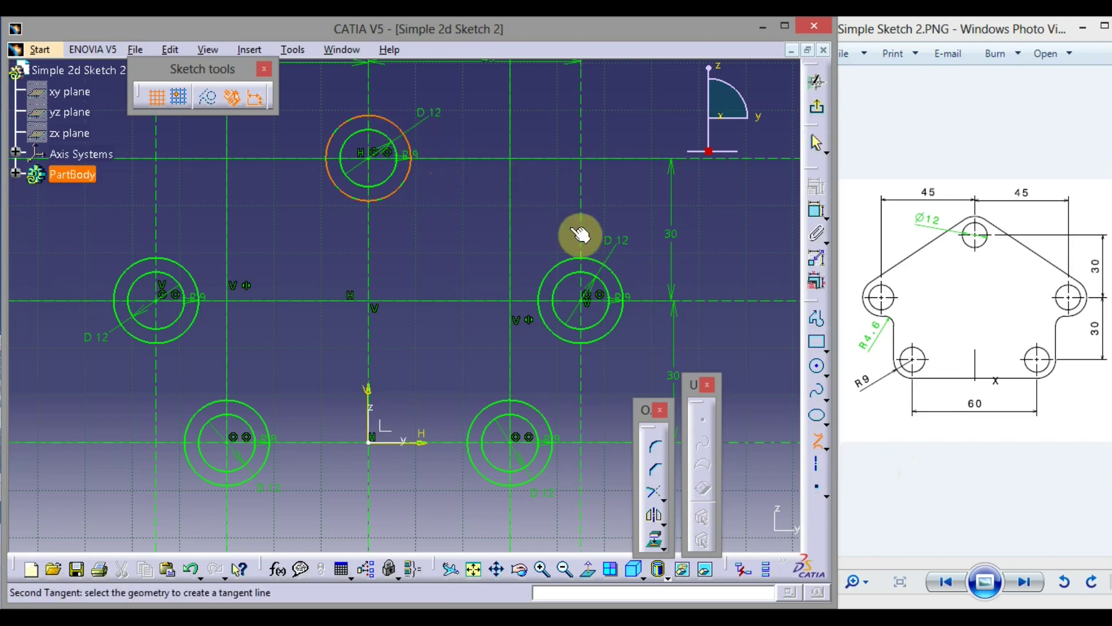
{"action": "left_click", "coordinate": [593, 259]}
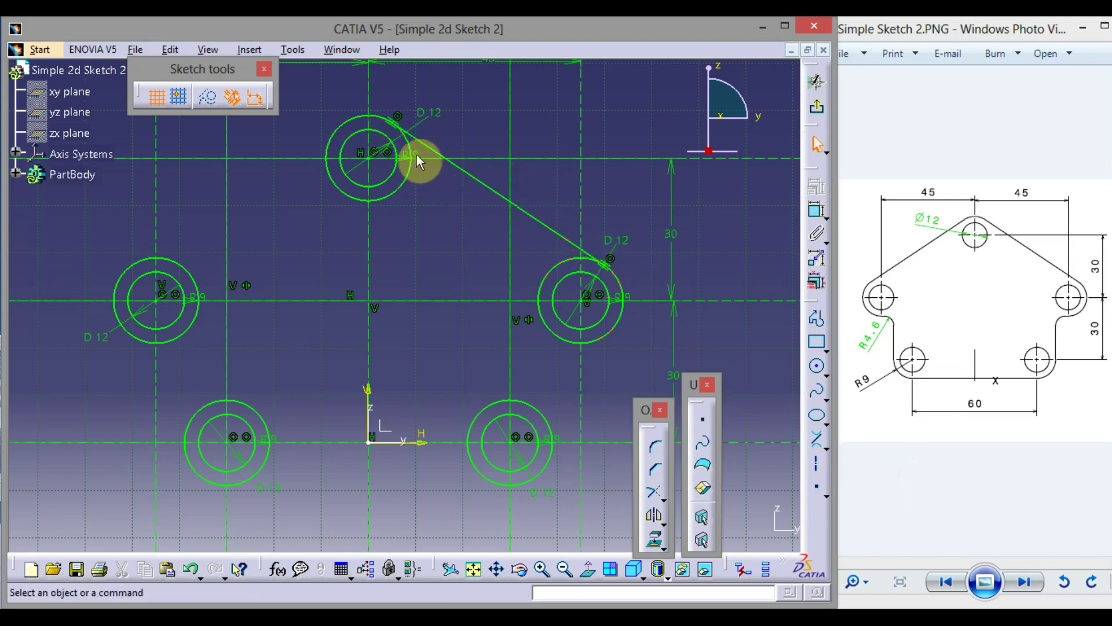
{"action": "left_click", "coordinate": [817, 442]}
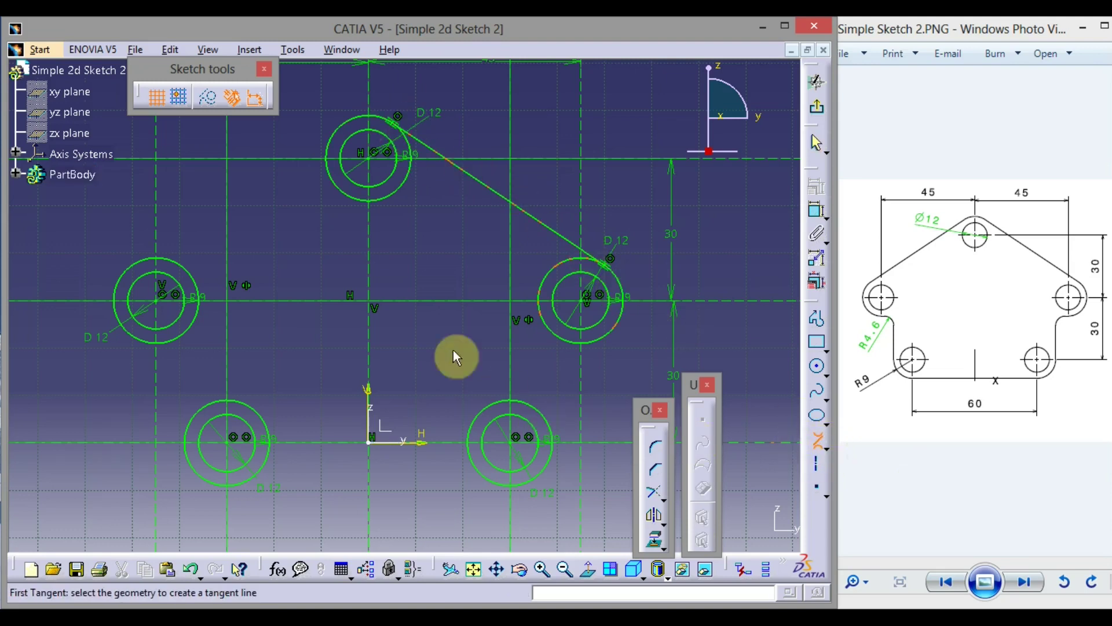
{"action": "left_click", "coordinate": [339, 125]}
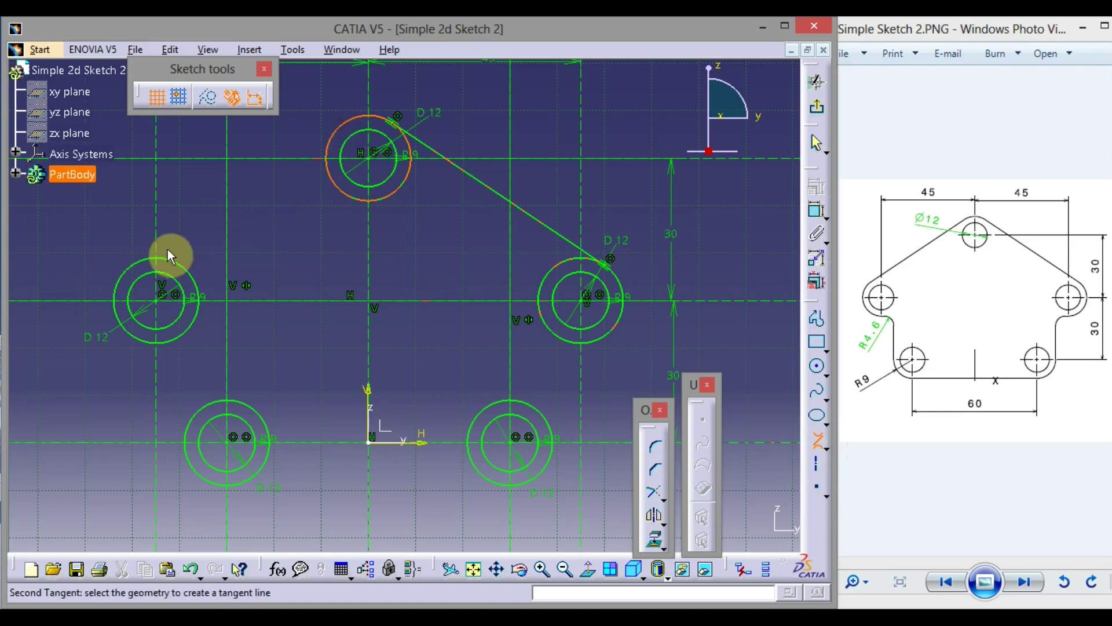
{"action": "left_click", "coordinate": [138, 258]}
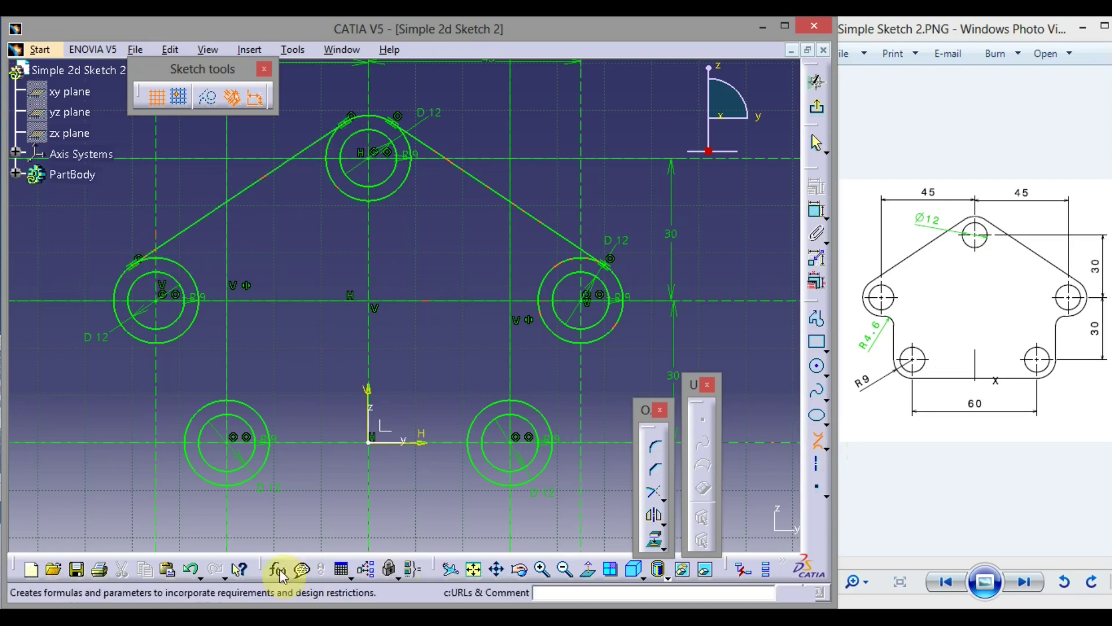
Draw a bi-tangent line along the underside of the two lower 9 mm radius circles
{"action": "left_click", "coordinate": [214, 485]}
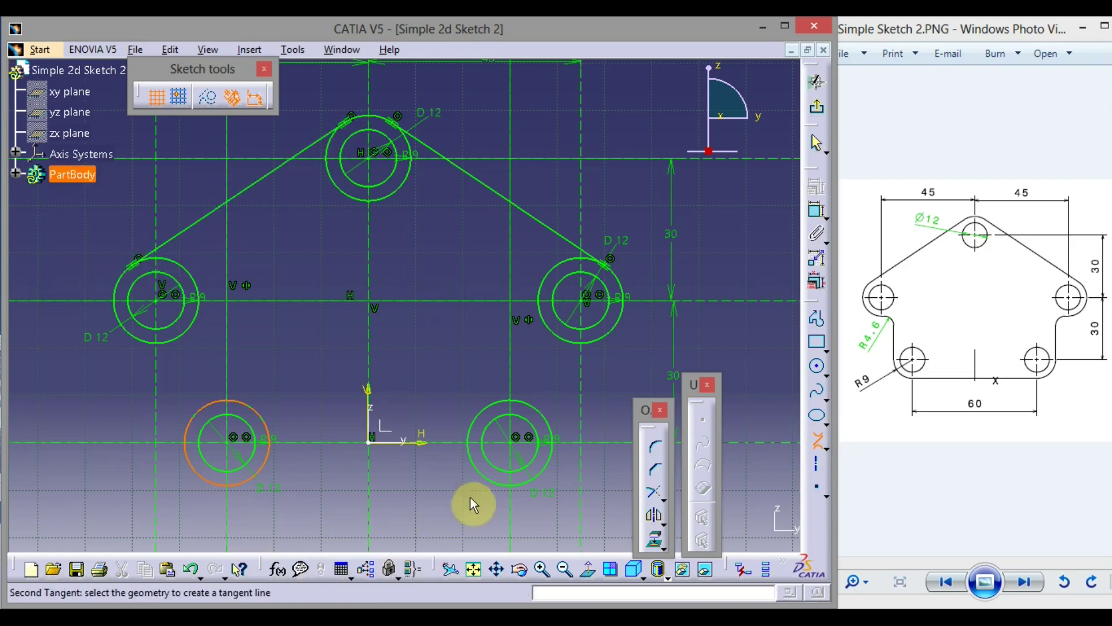
{"action": "left_click", "coordinate": [486, 477]}
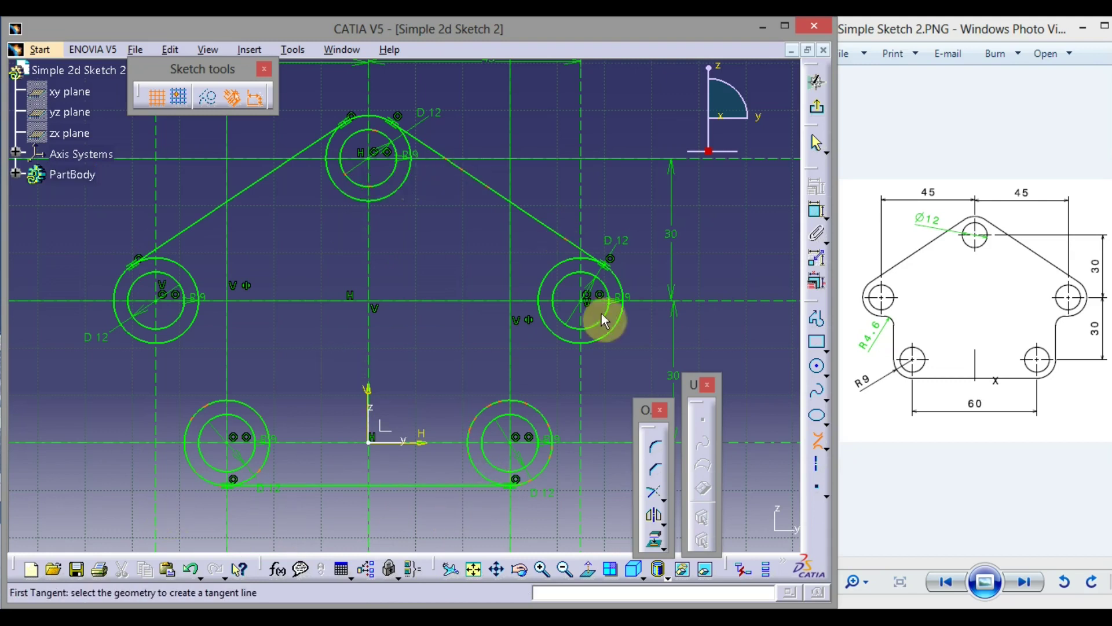
{"action": "left_click", "coordinate": [817, 444]}
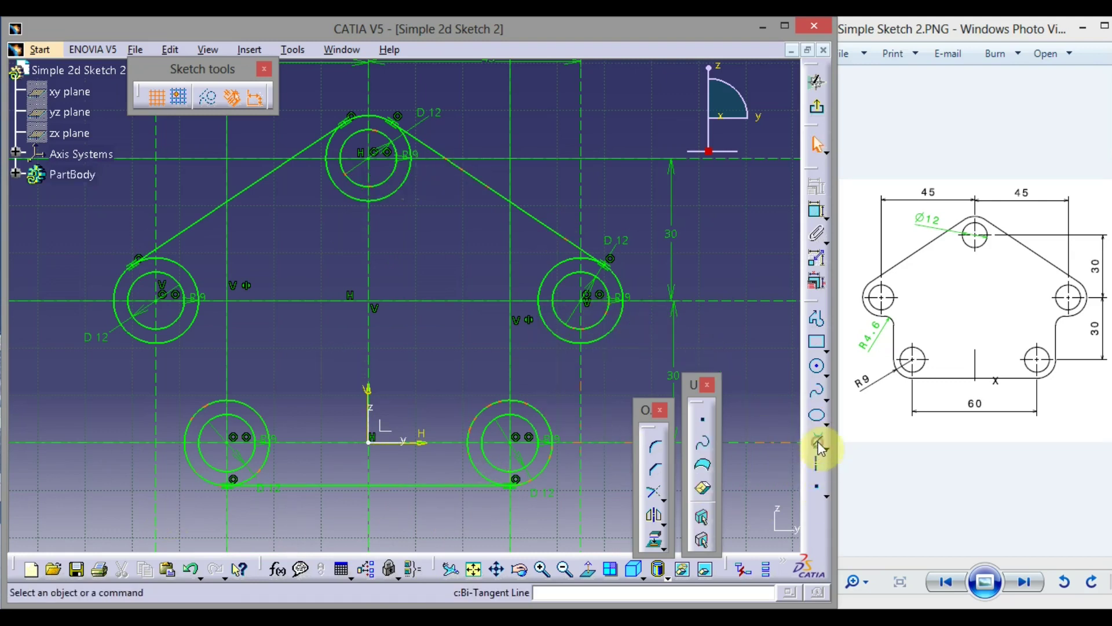
Draw a vertical line upward from the rightmost point of the lower right 9 mm radius circle, ending short of the outer right circle's lowest level
{"action": "scroll", "coordinate": [827, 452], "scroll_direction": "up", "scroll_amount": 2}
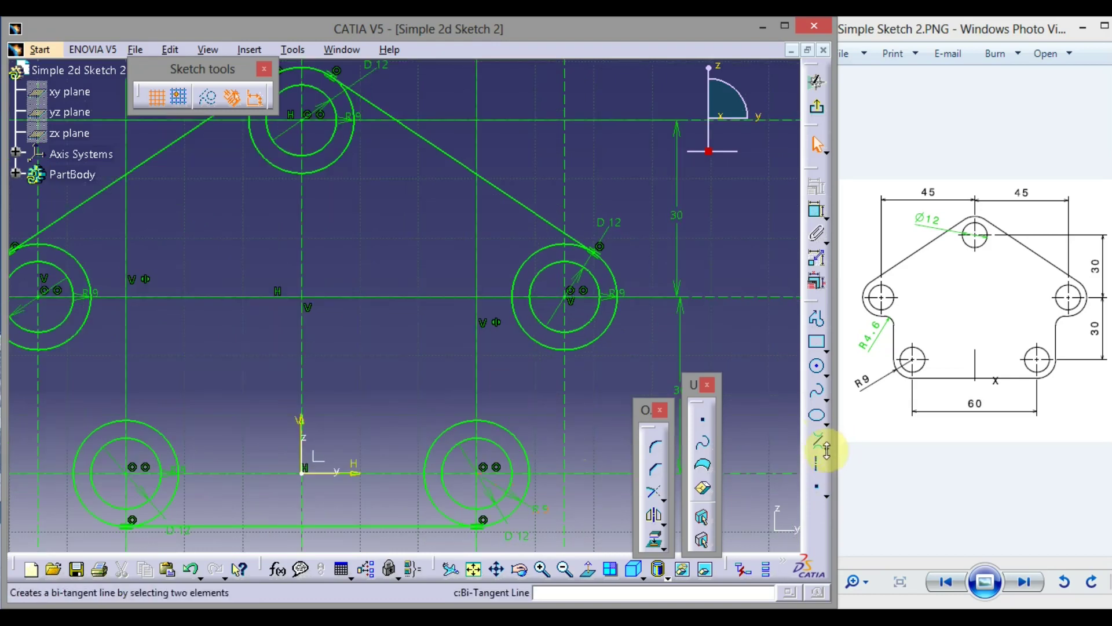
{"action": "left_click", "coordinate": [827, 449]}
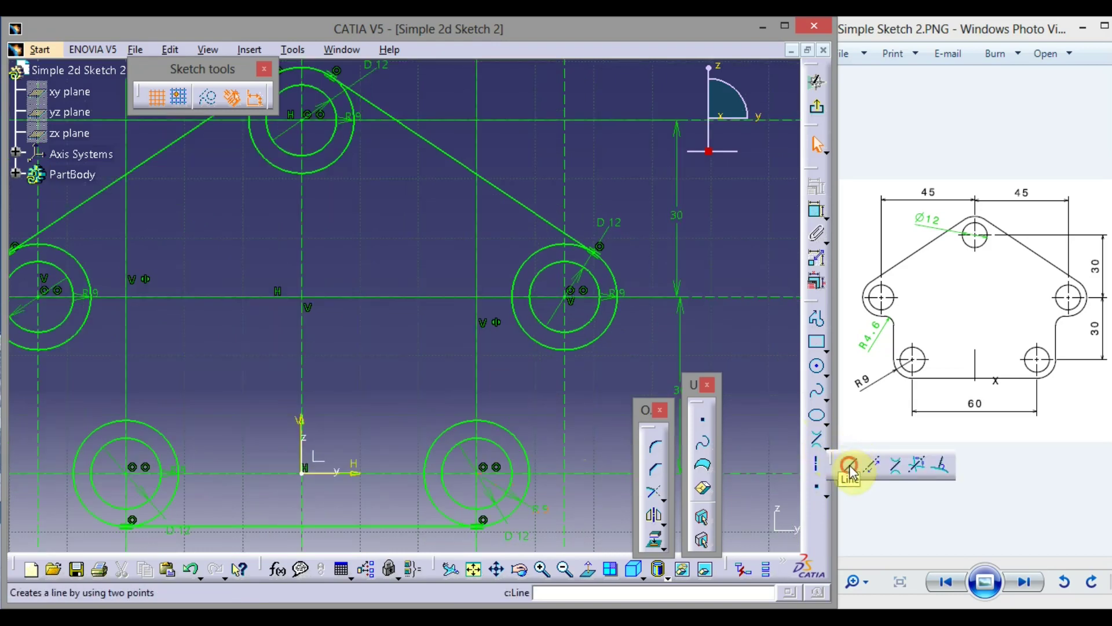
{"action": "left_click", "coordinate": [850, 465]}
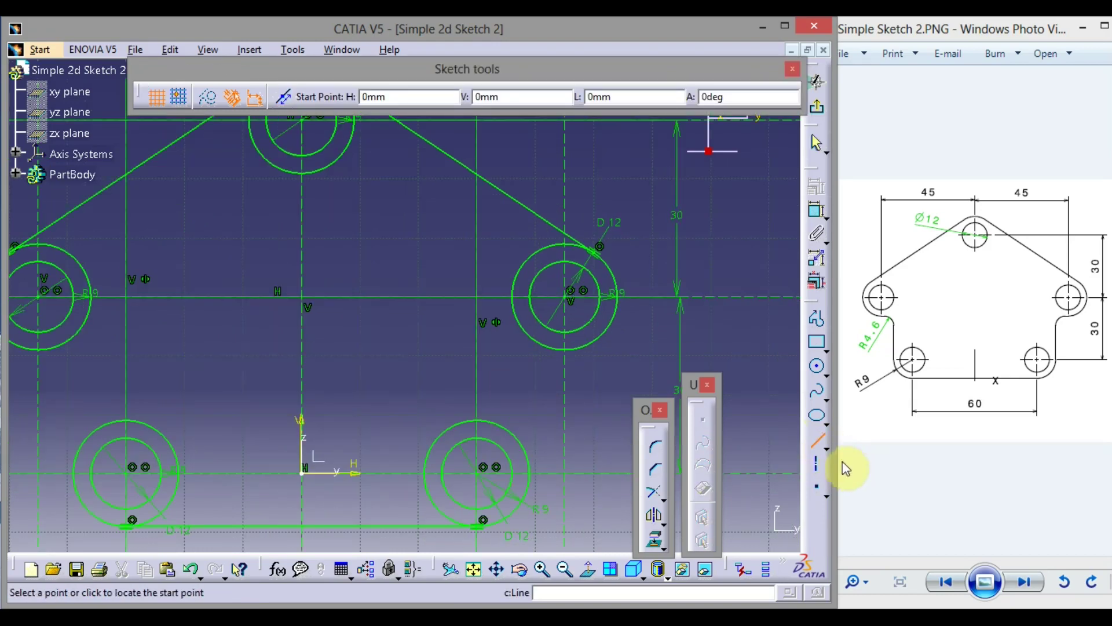
{"action": "left_click", "coordinate": [532, 476]}
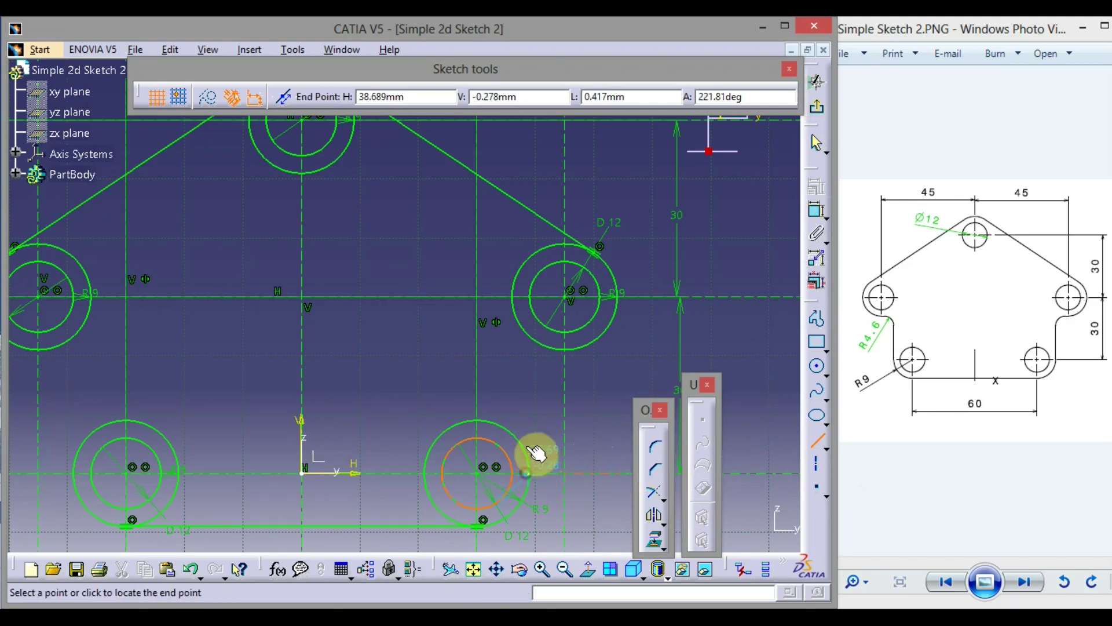
{"action": "left_click", "coordinate": [532, 377]}
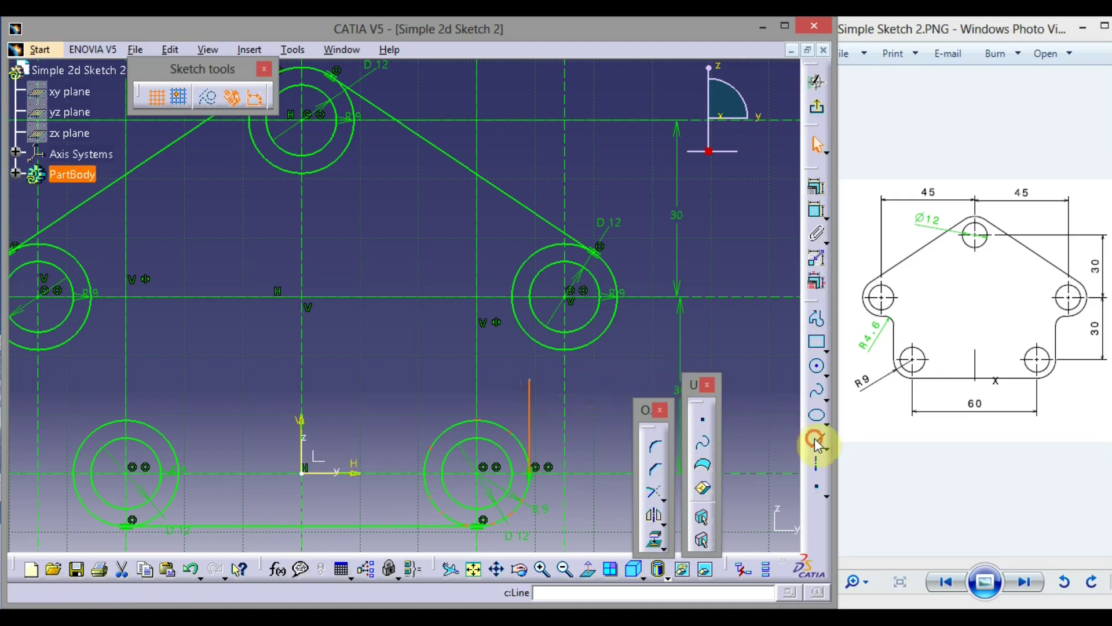
Draw a horizontal line from the lowest point of the outer right 9 mm radius circle inward, past the vertical line's position
{"action": "left_click", "coordinate": [807, 441]}
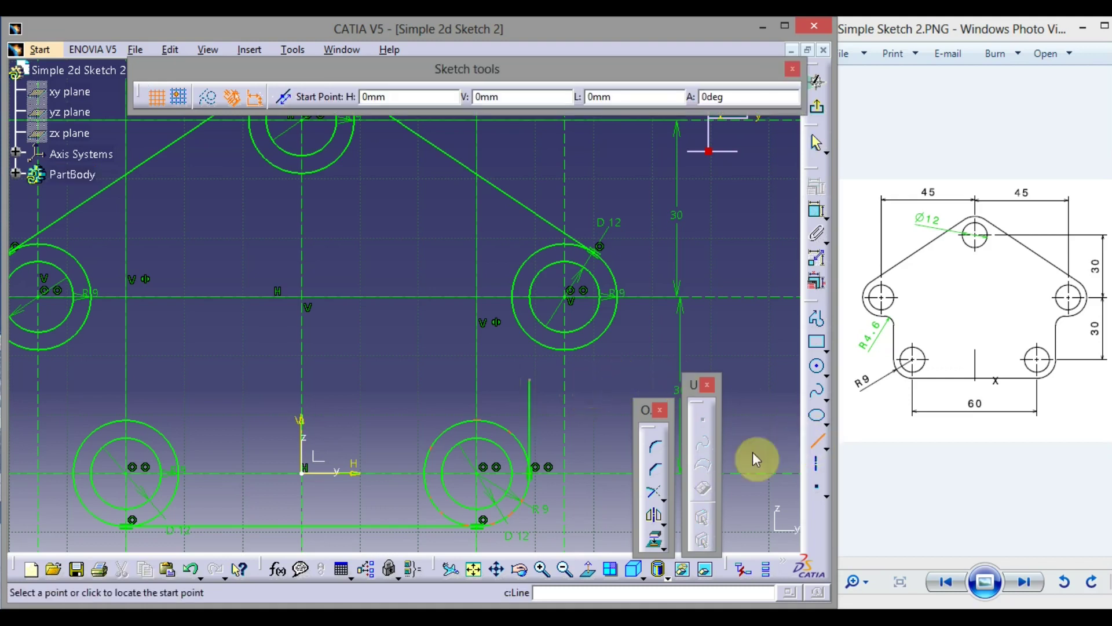
{"action": "left_click", "coordinate": [567, 349]}
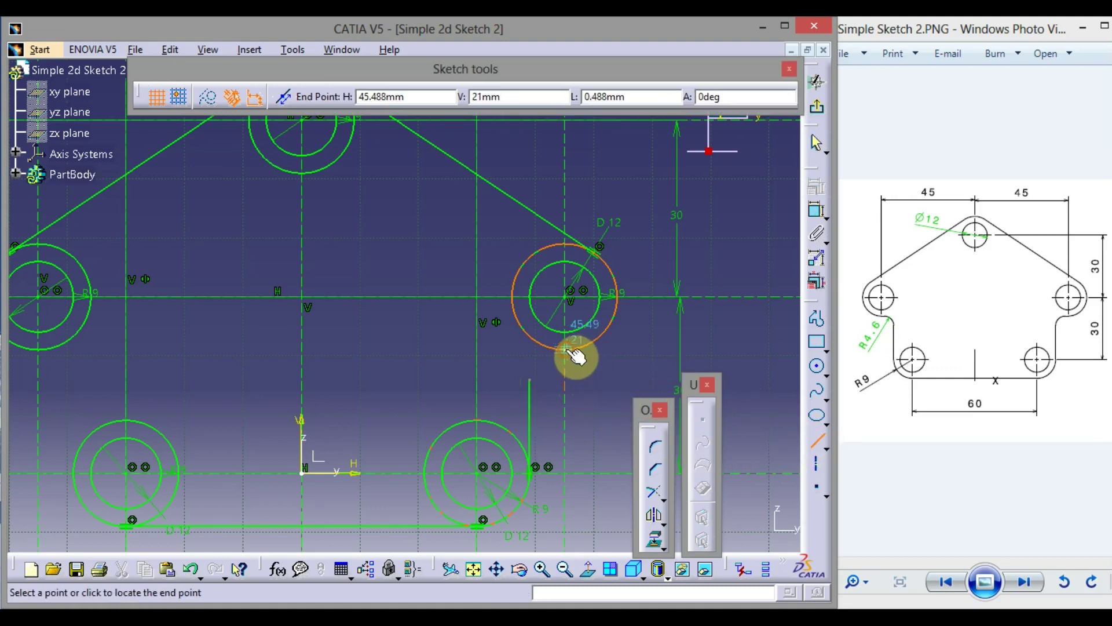
{"action": "left_click", "coordinate": [495, 346]}
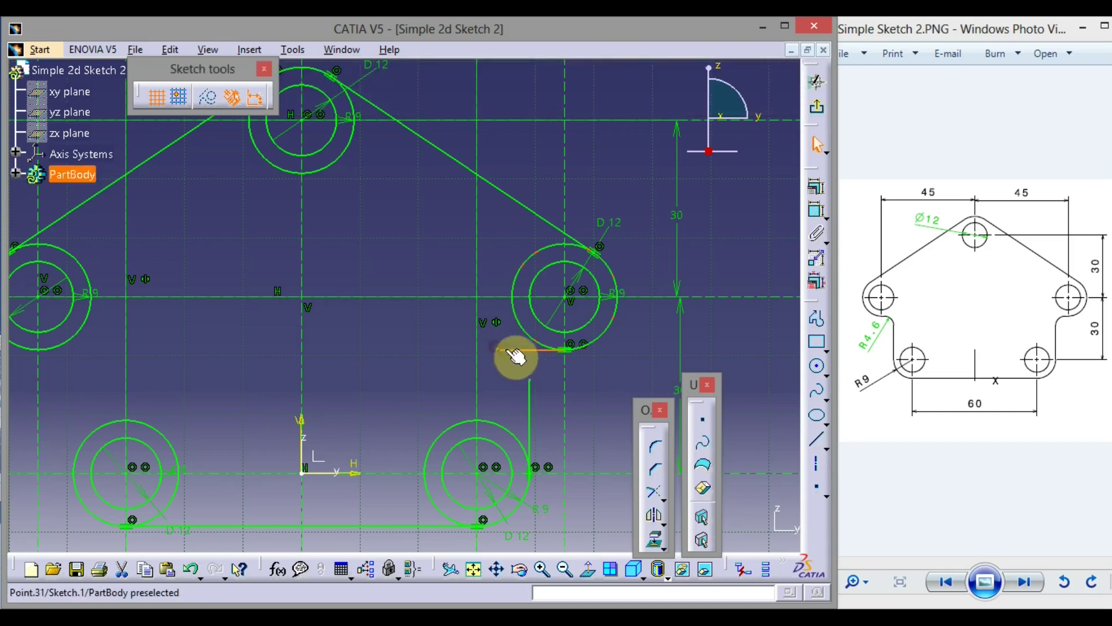
{"action": "left_click", "coordinate": [617, 374]}
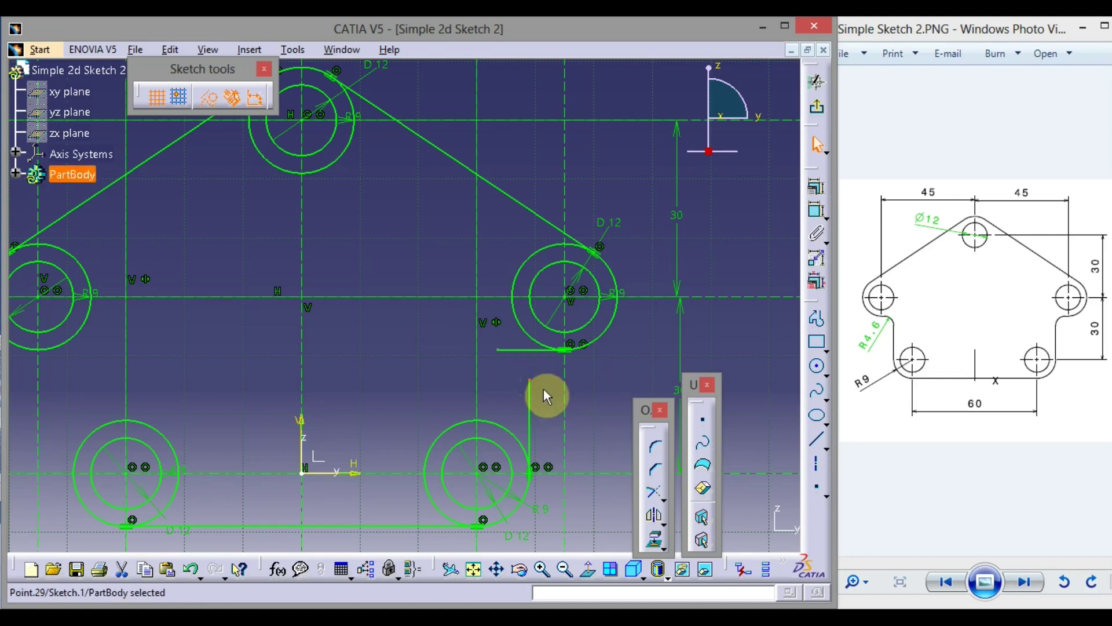
Add a Coincidence constraint between the vertical line's upper endpoint and the horizontal line
{"action": "left_click", "coordinate": [817, 210]}
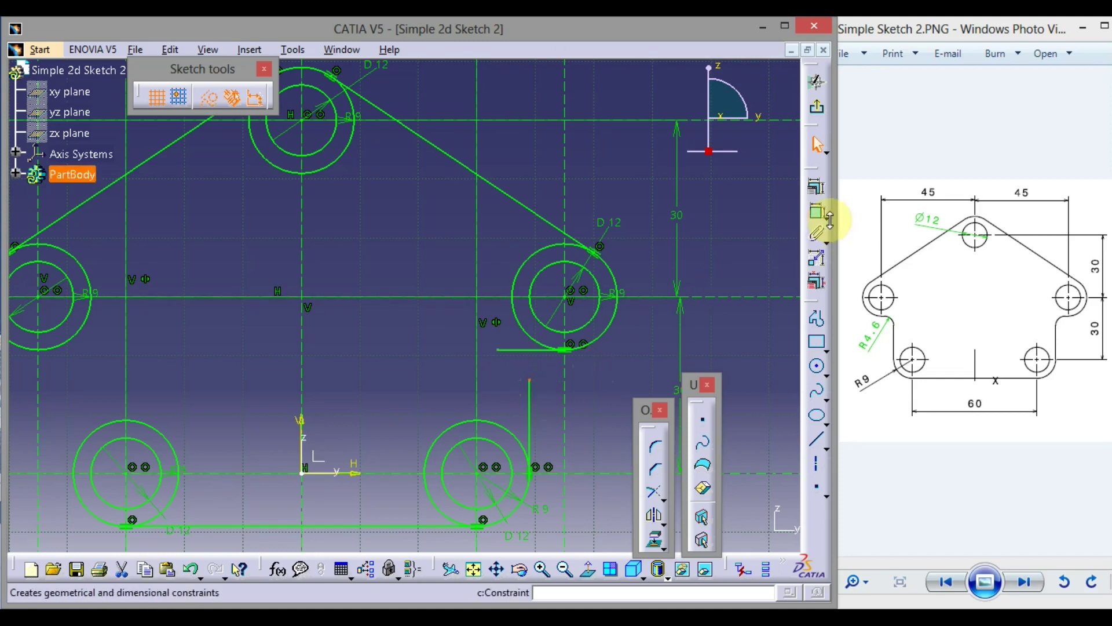
{"action": "left_click", "coordinate": [537, 351], "text": "ctrl"}
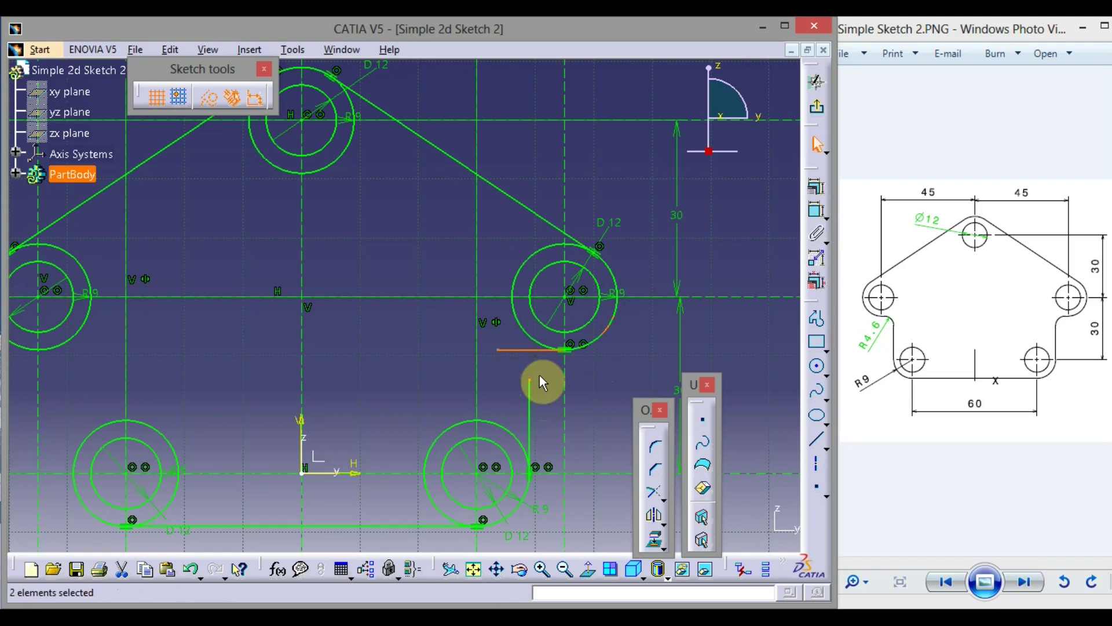
{"action": "left_click", "coordinate": [812, 205]}
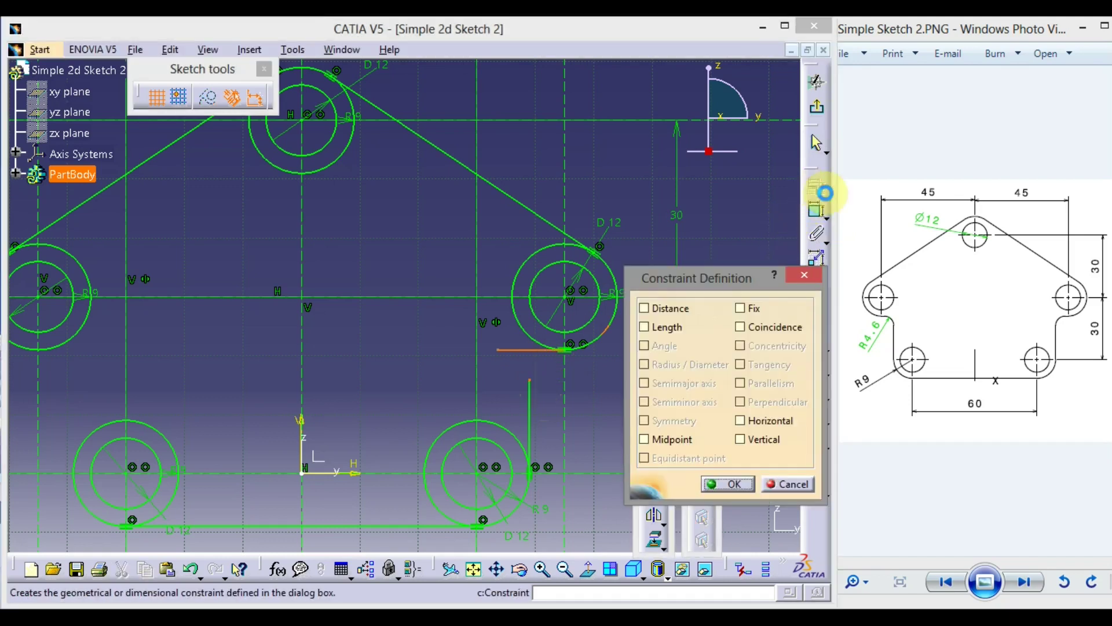
{"action": "left_click", "coordinate": [741, 327]}
{"action": "left_click", "coordinate": [734, 485]}
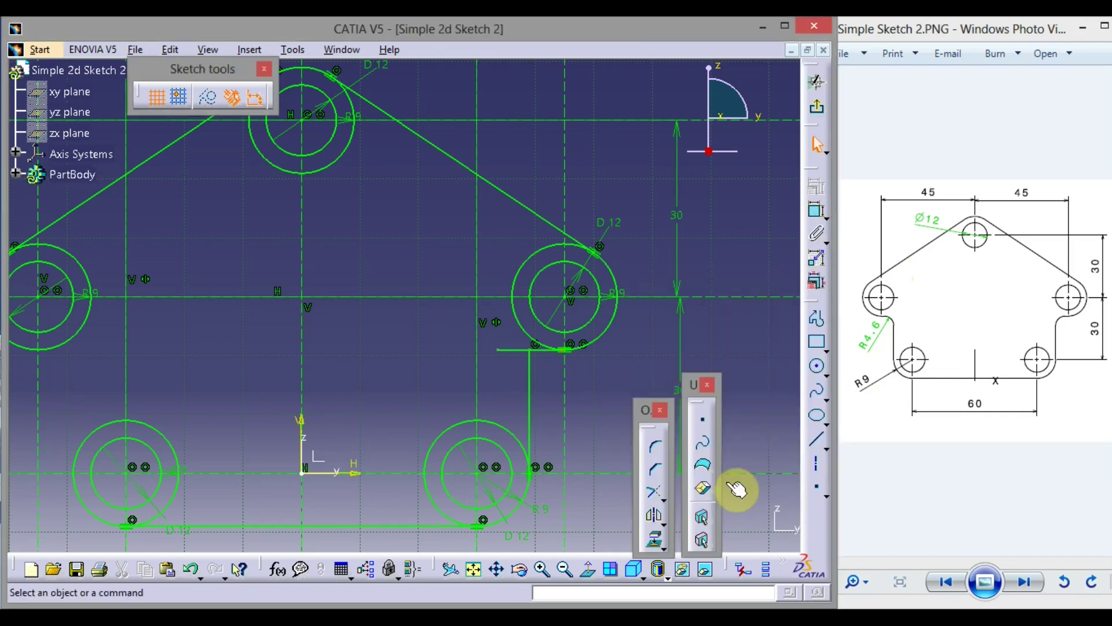
Quick-trim the part of the horizontal line that extends inward beyond the vertical line
{"action": "mouse_move", "coordinate": [392, 390]}
{"action": "middle_mouse_down"}
{"action": "mouse_move", "coordinate": [444, 355]}
{"action": "mouse_move", "coordinate": [476, 314]}
{"action": "middle_mouse_up"}
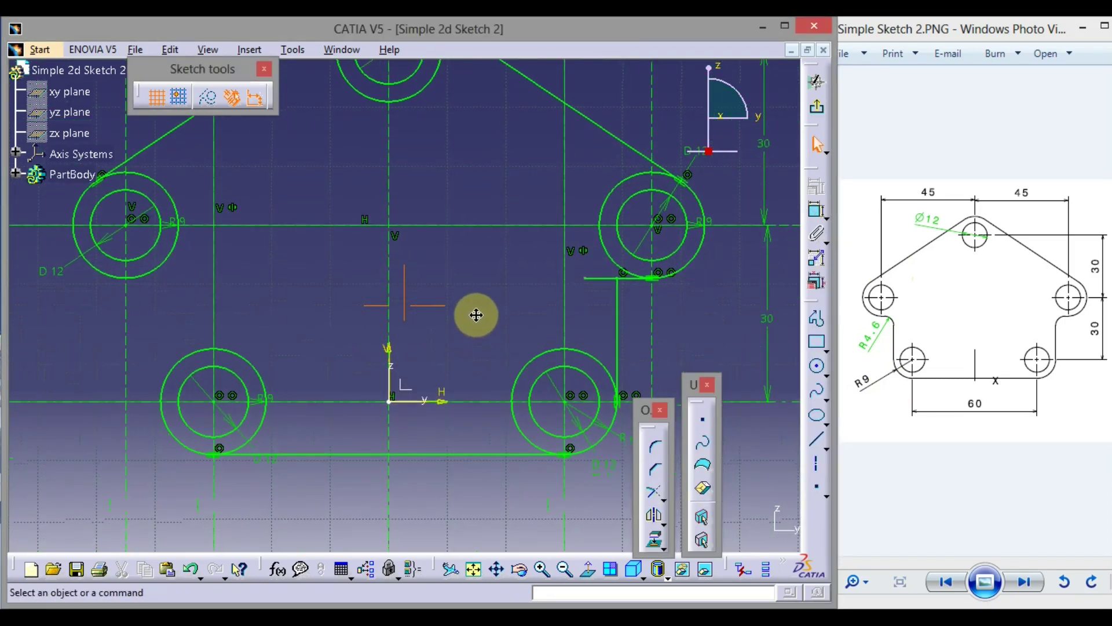
{"action": "left_click", "coordinate": [663, 499]}
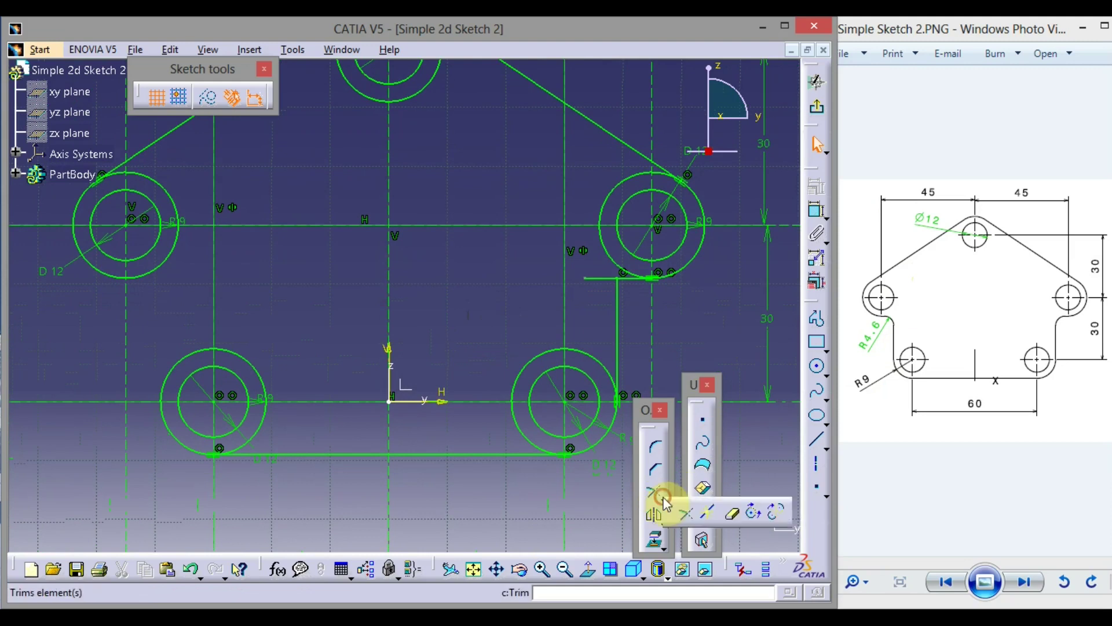
{"action": "left_click", "coordinate": [732, 512]}
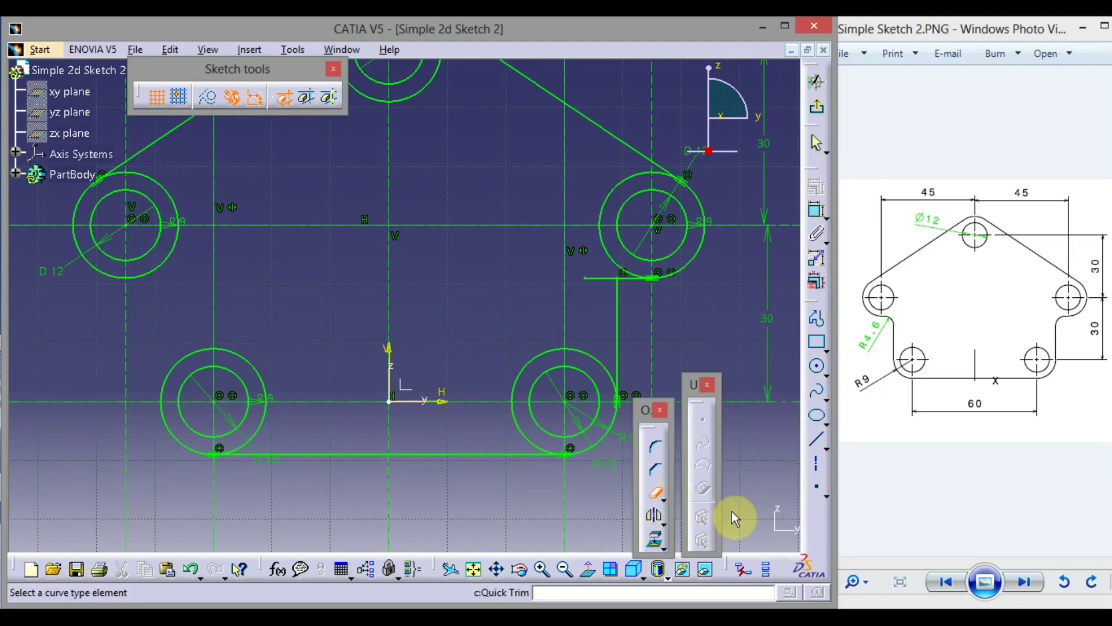
{"action": "left_click", "coordinate": [598, 279]}
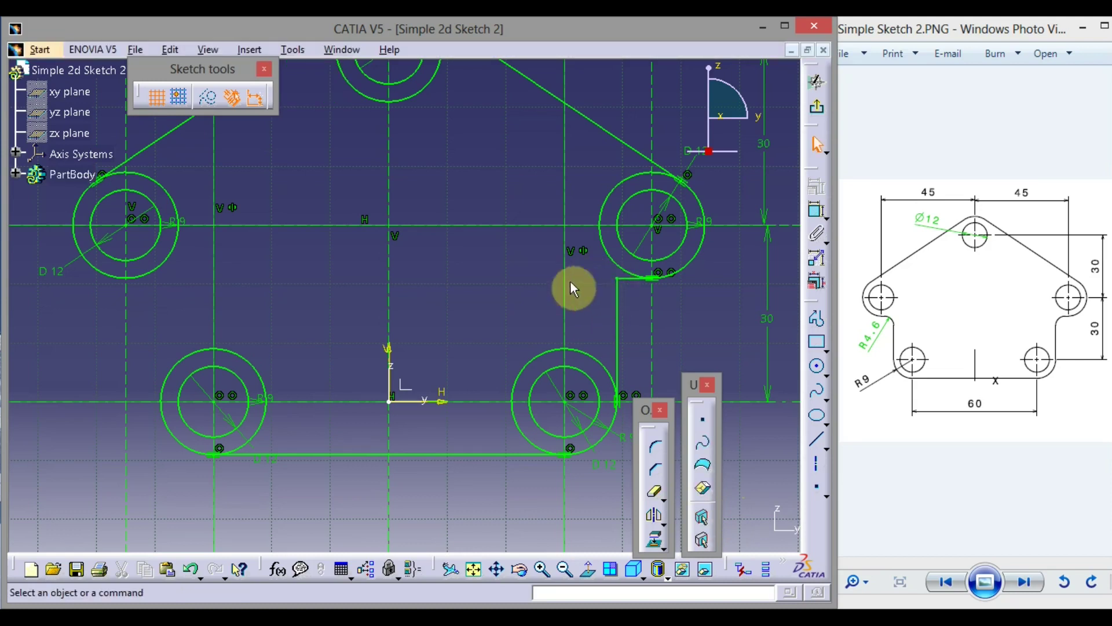
{"action": "middle_click", "coordinate": [468, 328]}
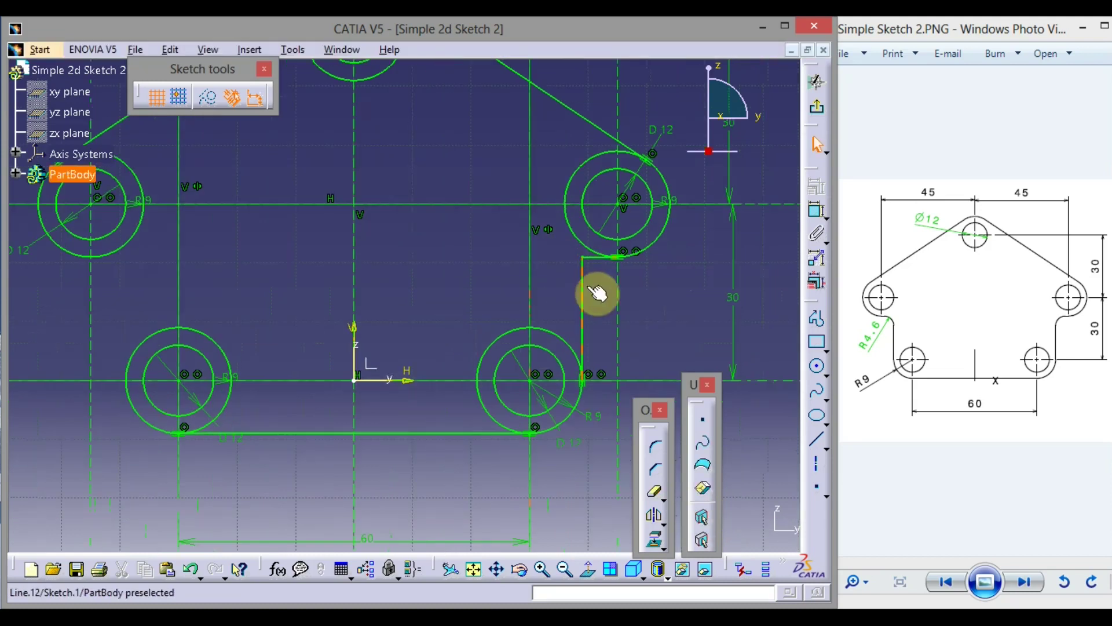
{"action": "mouse_move", "coordinate": [596, 309]}
{"action": "middle_mouse_down"}
{"action": "mouse_move", "coordinate": [596, 286]}
{"action": "mouse_move", "coordinate": [576, 293]}
{"action": "mouse_move", "coordinate": [568, 337]}
{"action": "middle_mouse_up"}
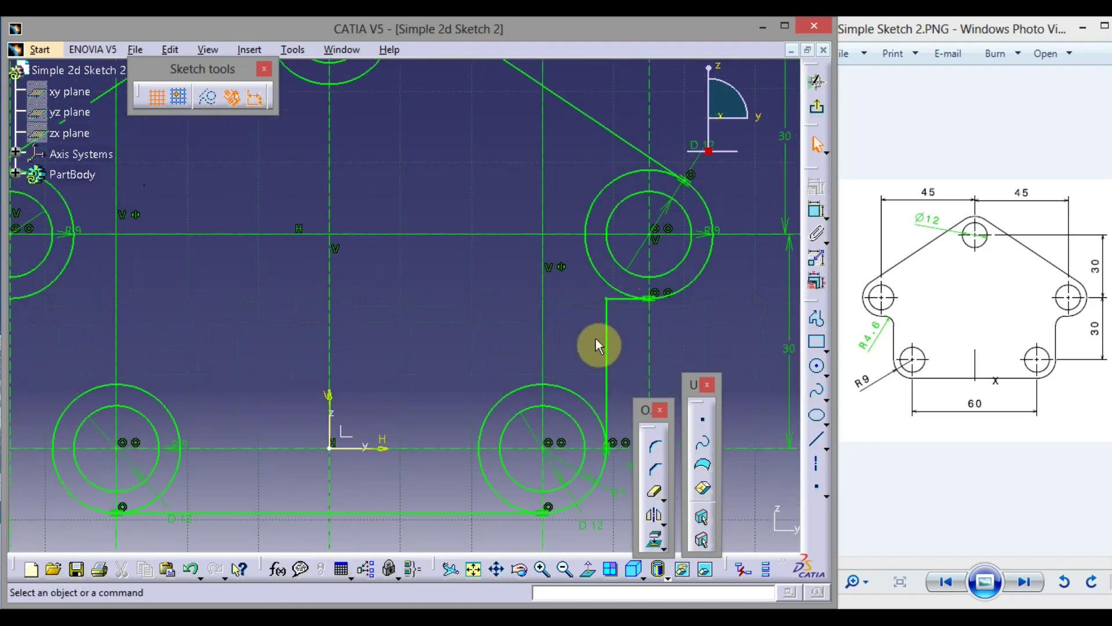
Round the corner between the short horizontal line and the right vertical line with a 4.6 mm radius Corner
{"action": "left_click", "coordinate": [656, 469]}
{"action": "left_click", "coordinate": [654, 448]}
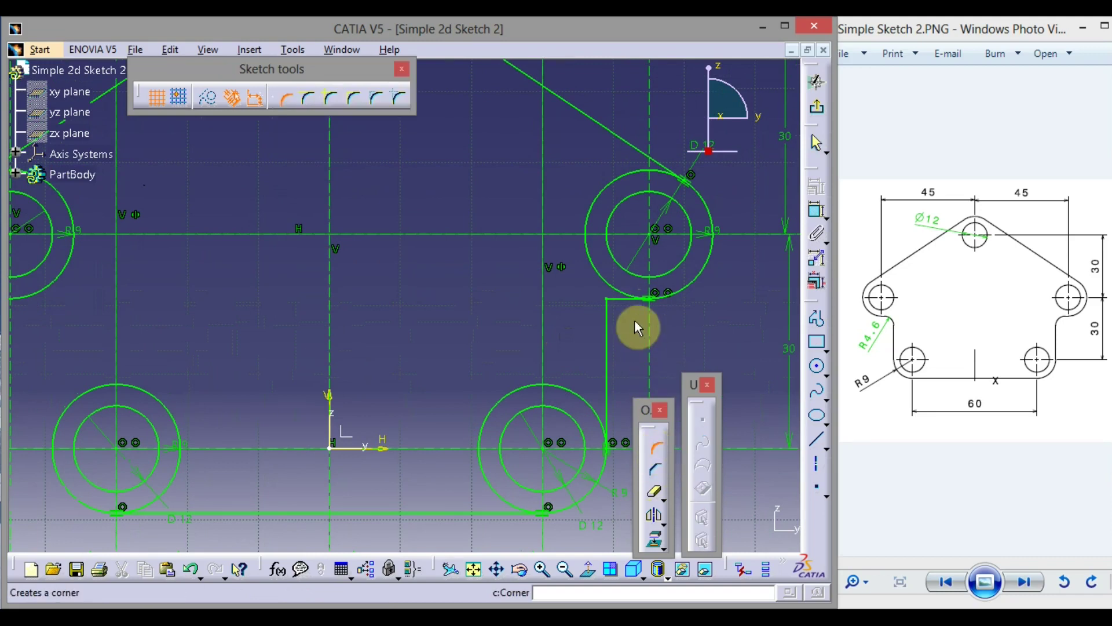
{"action": "left_click", "coordinate": [621, 300]}
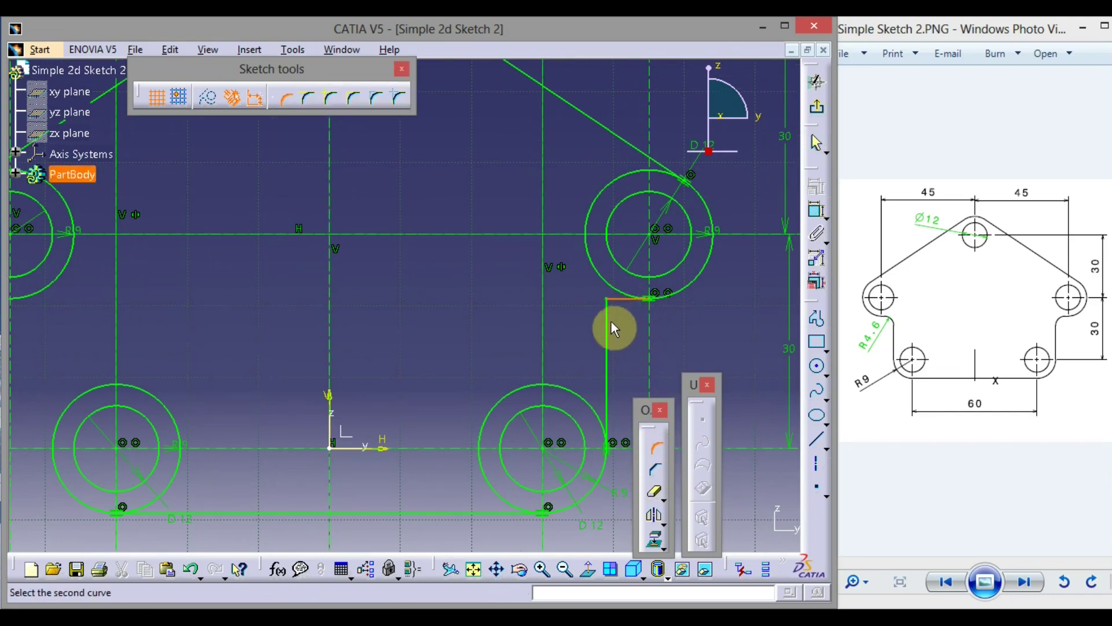
{"action": "left_click", "coordinate": [608, 324]}
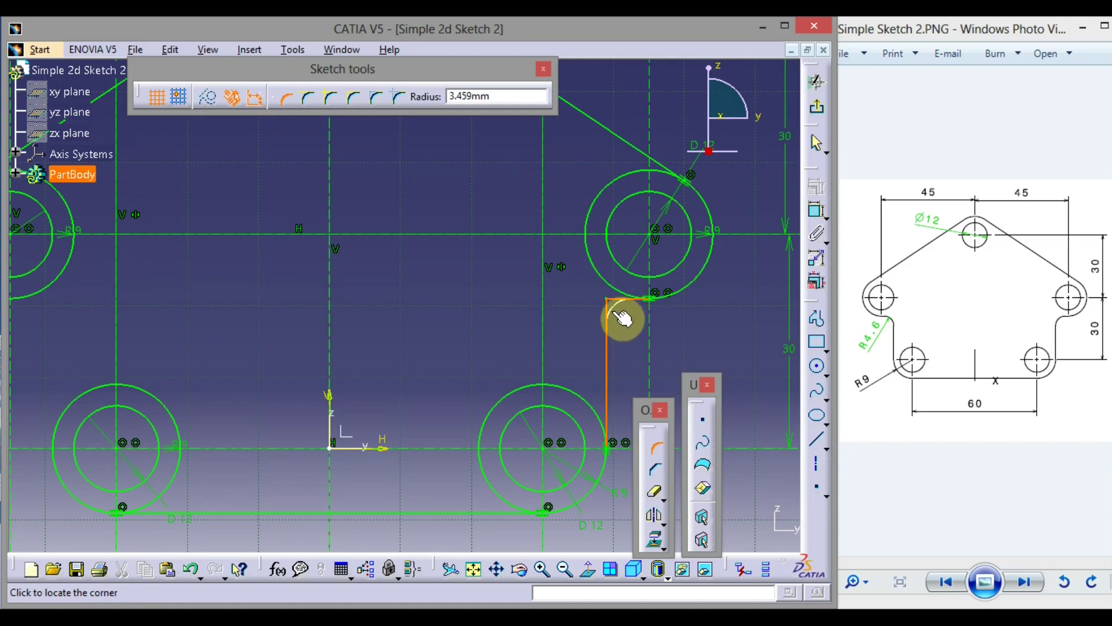
{"action": "left_click", "coordinate": [623, 317]}
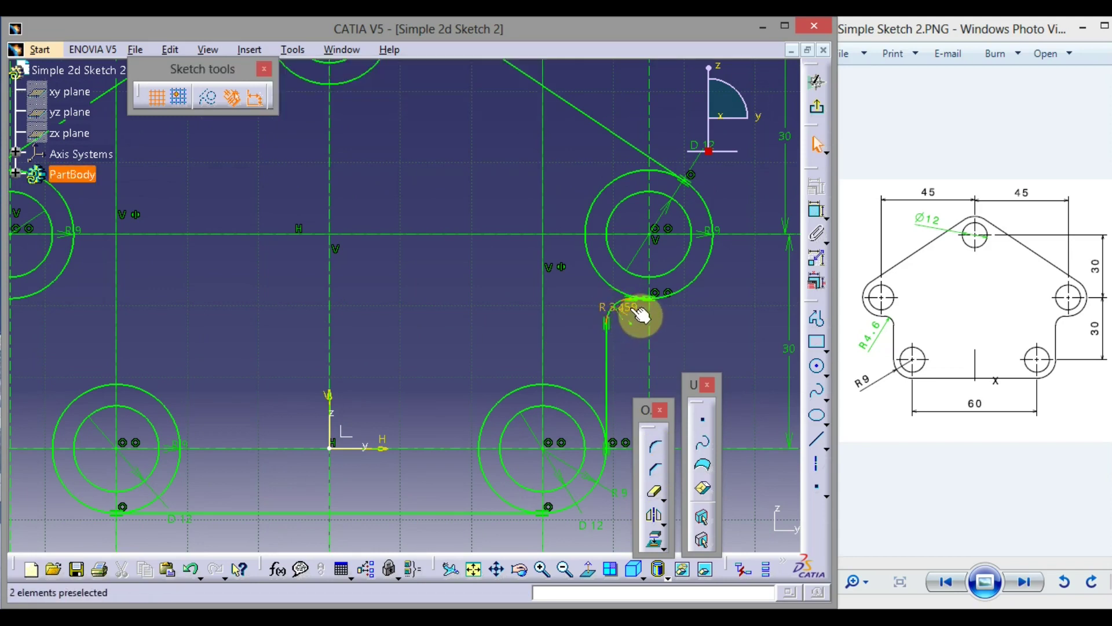
{"action": "double_click", "coordinate": [621, 306]}
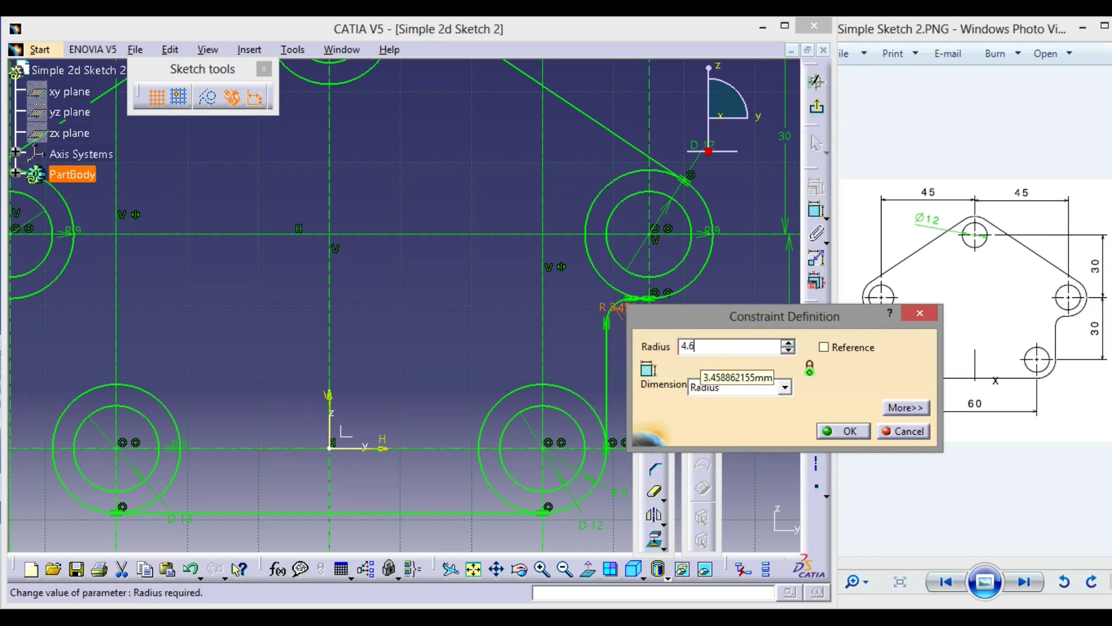
{"action": "left_click", "coordinate": [843, 431]}
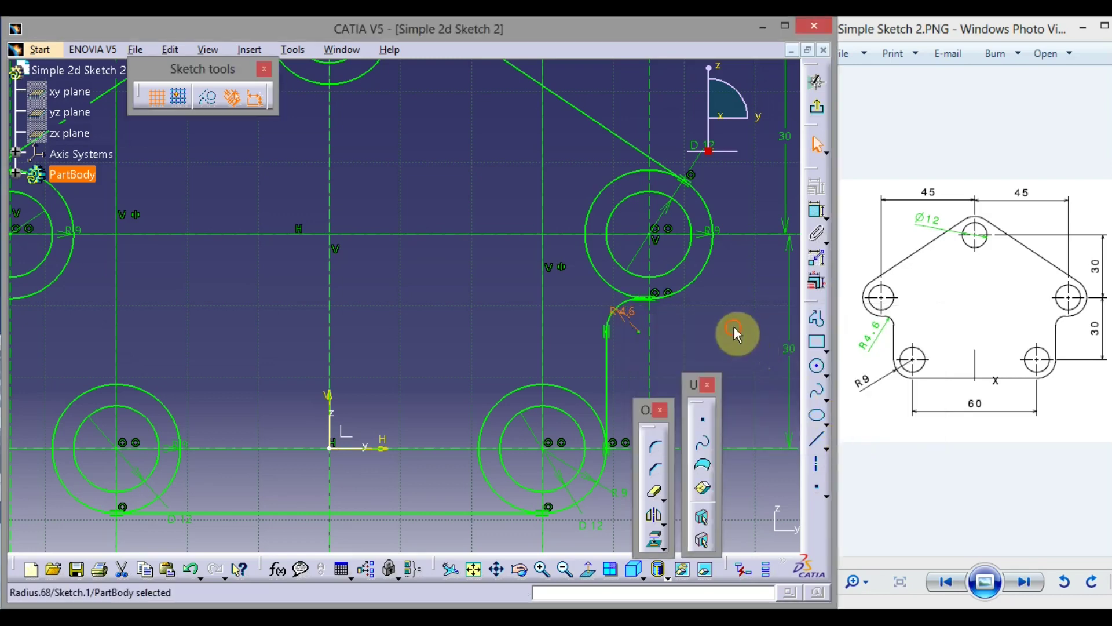
Mirror the short horizontal line, the 4.6 mm corner arc and the right vertical line about the sketch's vertical axis
{"action": "scroll", "coordinate": [736, 334], "scroll_direction": "down", "scroll_amount": 1}
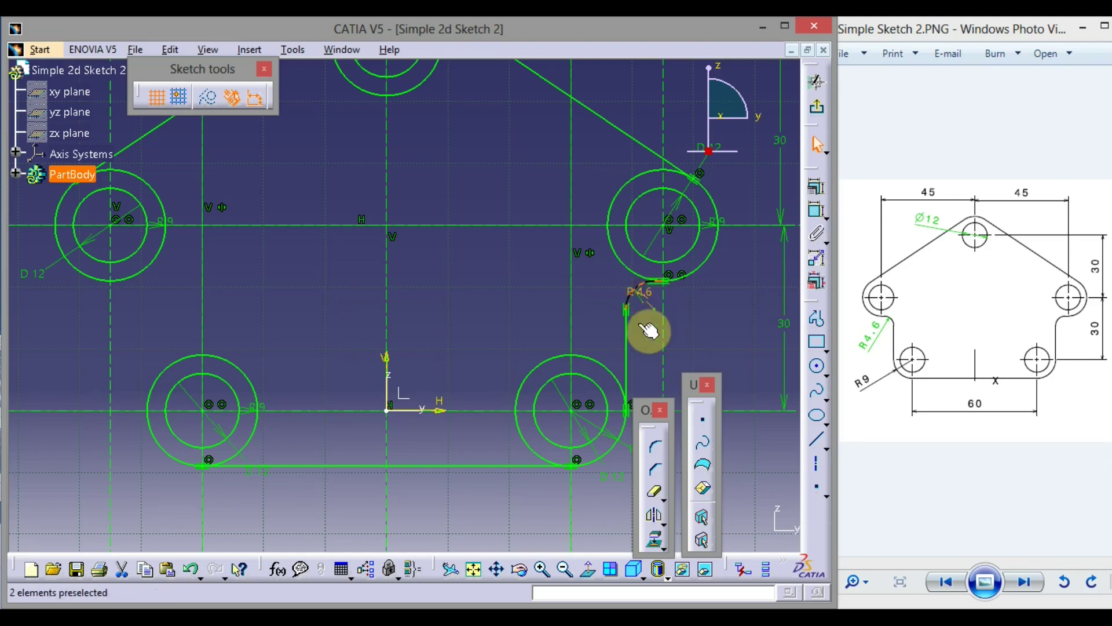
{"action": "left_click", "coordinate": [627, 342], "text": "ctrl"}
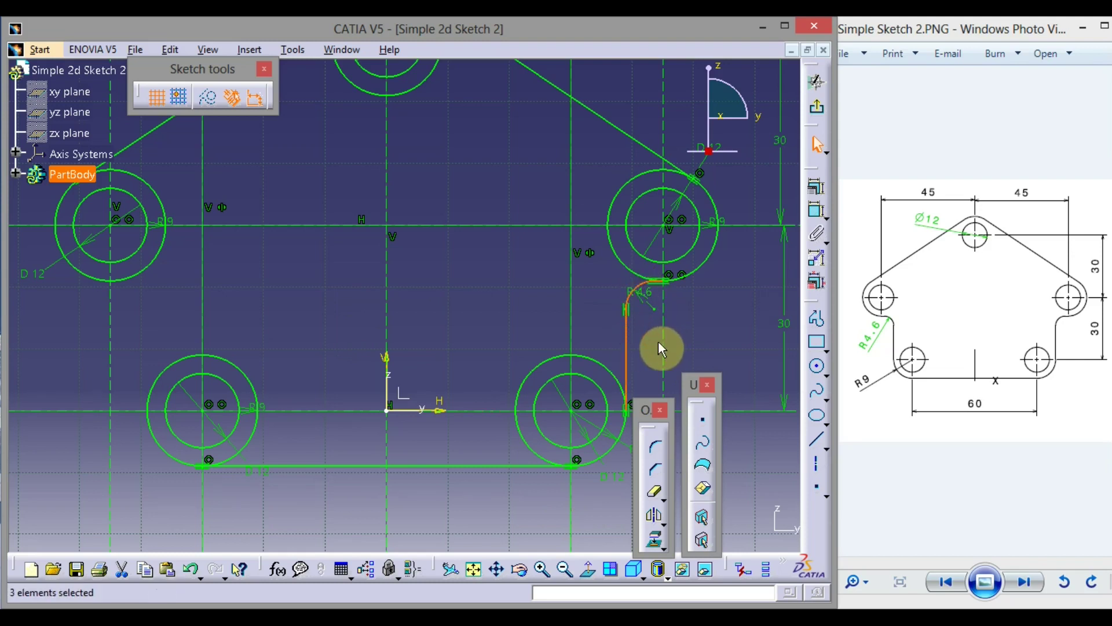
{"action": "left_click", "coordinate": [654, 515]}
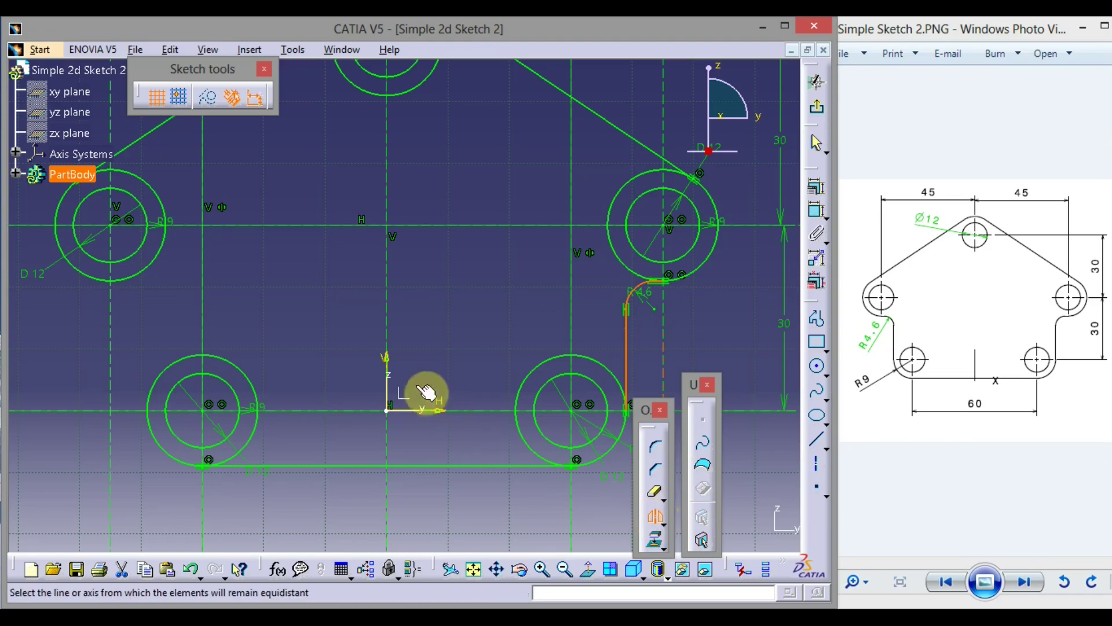
{"action": "left_click", "coordinate": [387, 378]}
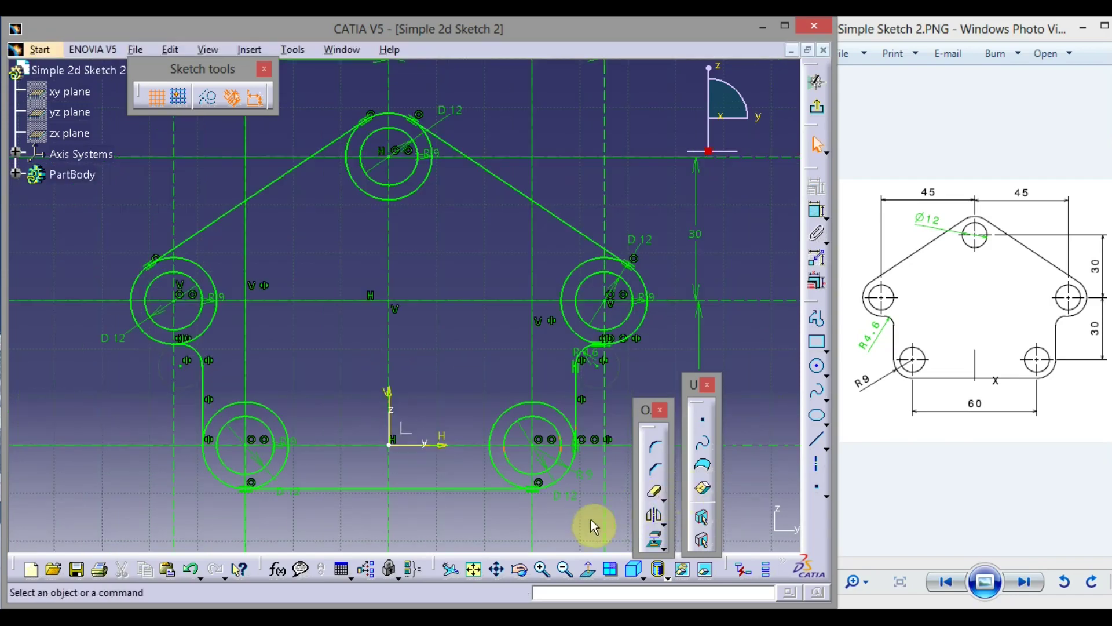
Quick-trim the inner parts of all five 9 mm radius circles, keeping only the arcs that form the plate's outer outline
{"action": "left_click", "coordinate": [661, 497]}
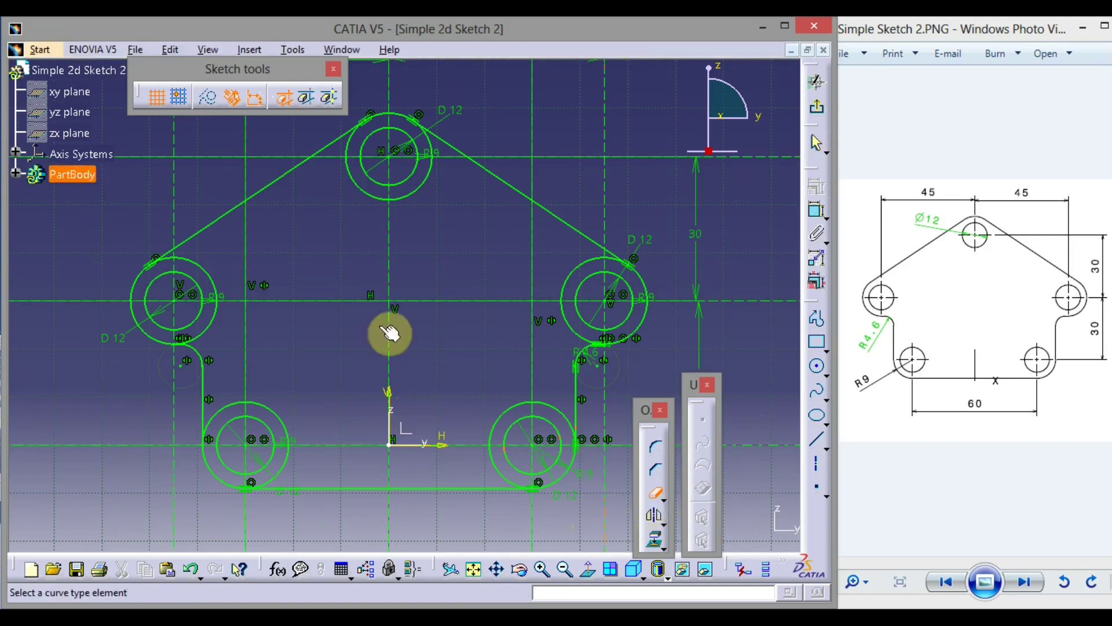
{"action": "left_click", "coordinate": [348, 140]}
{"action": "left_click", "coordinate": [357, 176]}
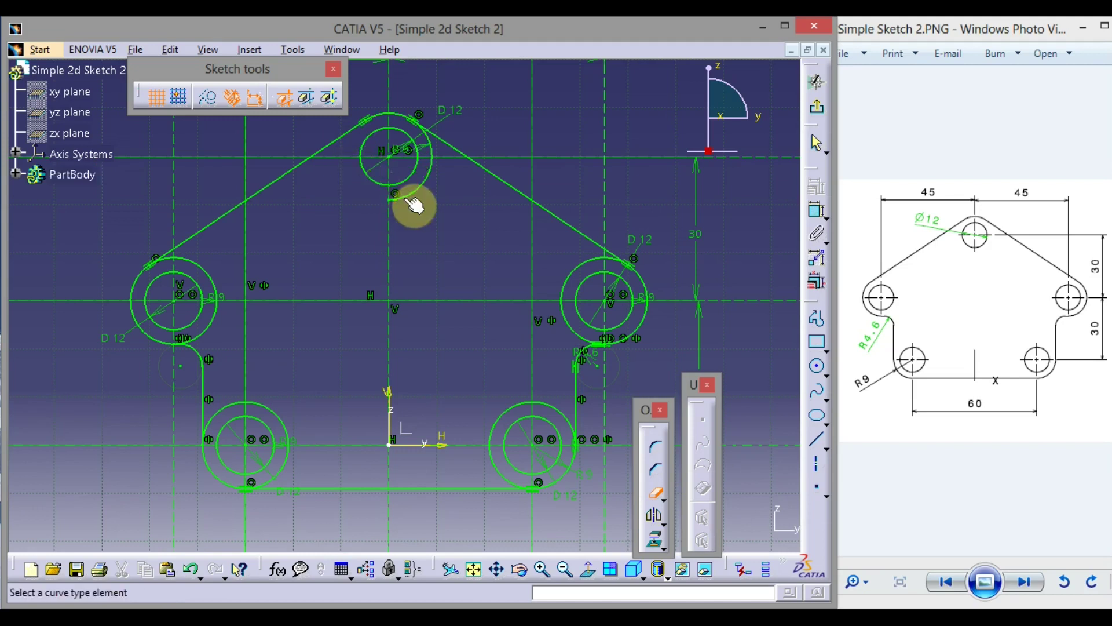
{"action": "left_click", "coordinate": [430, 180]}
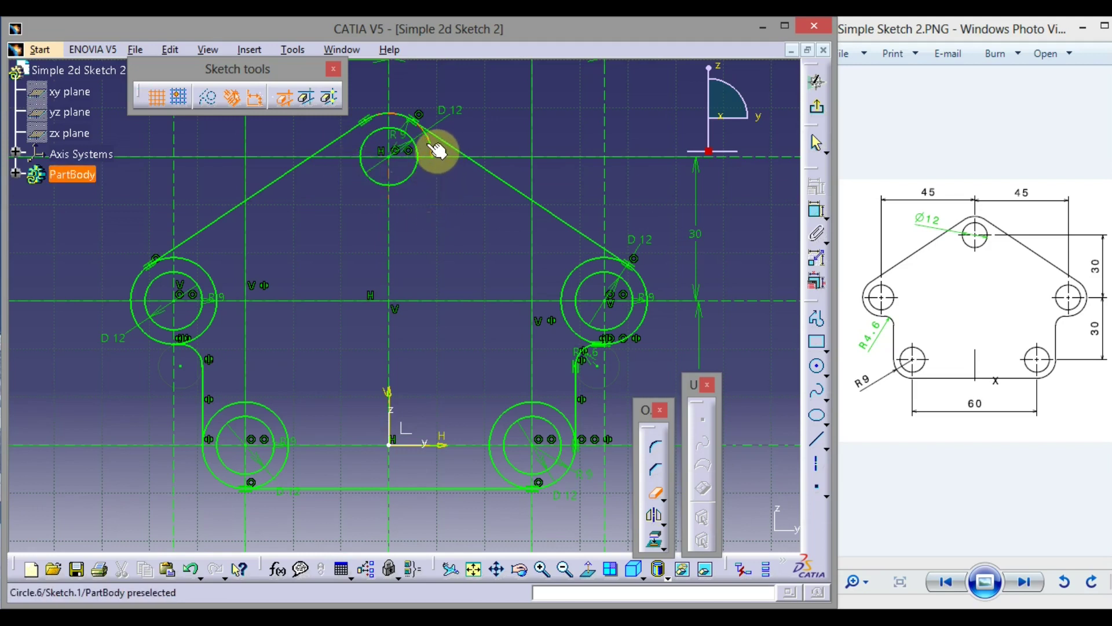
{"action": "left_click", "coordinate": [200, 263]}
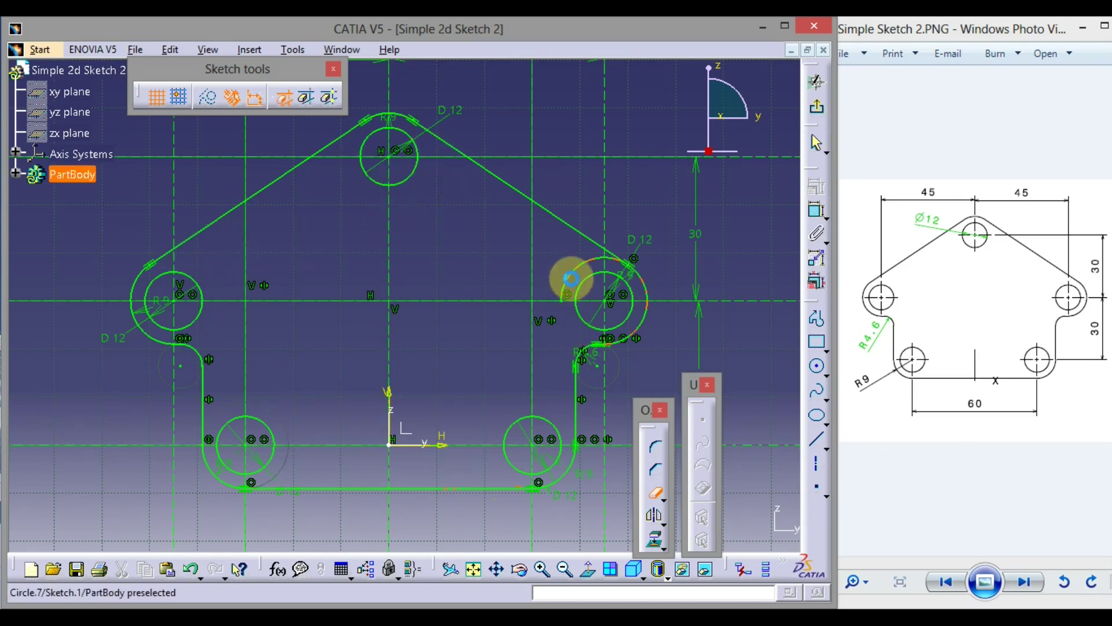
{"action": "left_click", "coordinate": [583, 284]}
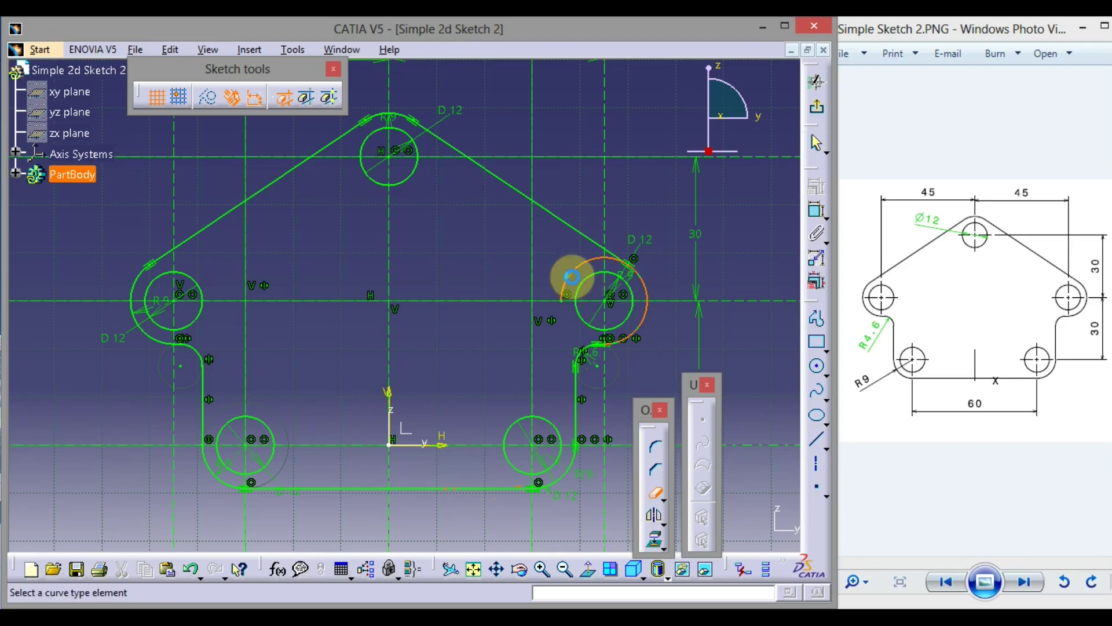
{"action": "left_click", "coordinate": [619, 265]}
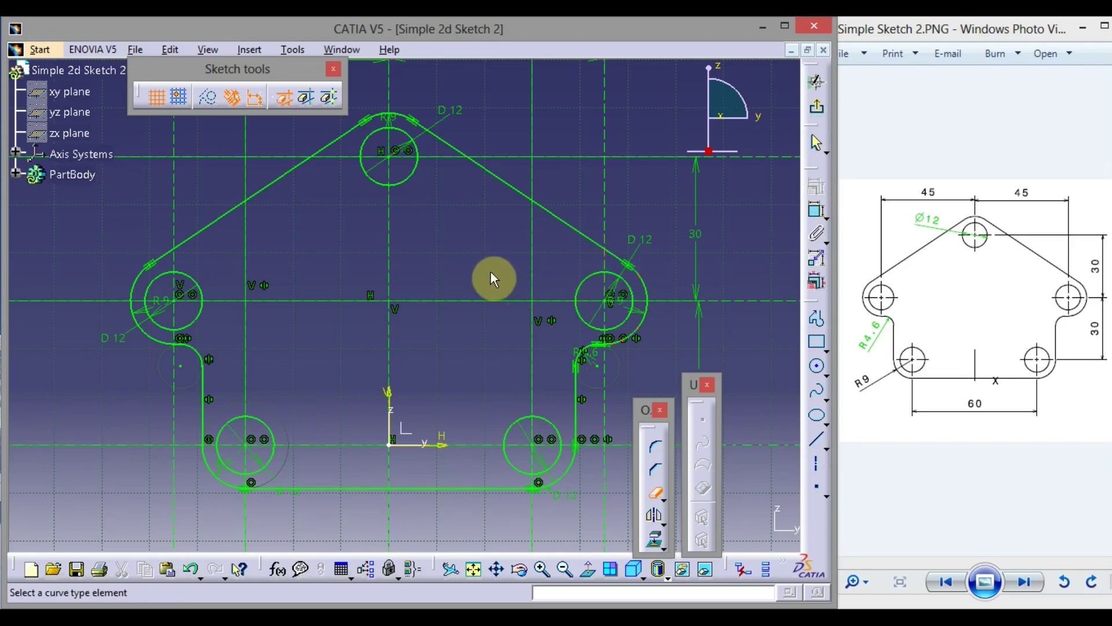
{"action": "middle_click_drag", "start_coordinate": [491, 272], "coordinate": [613, 484]}
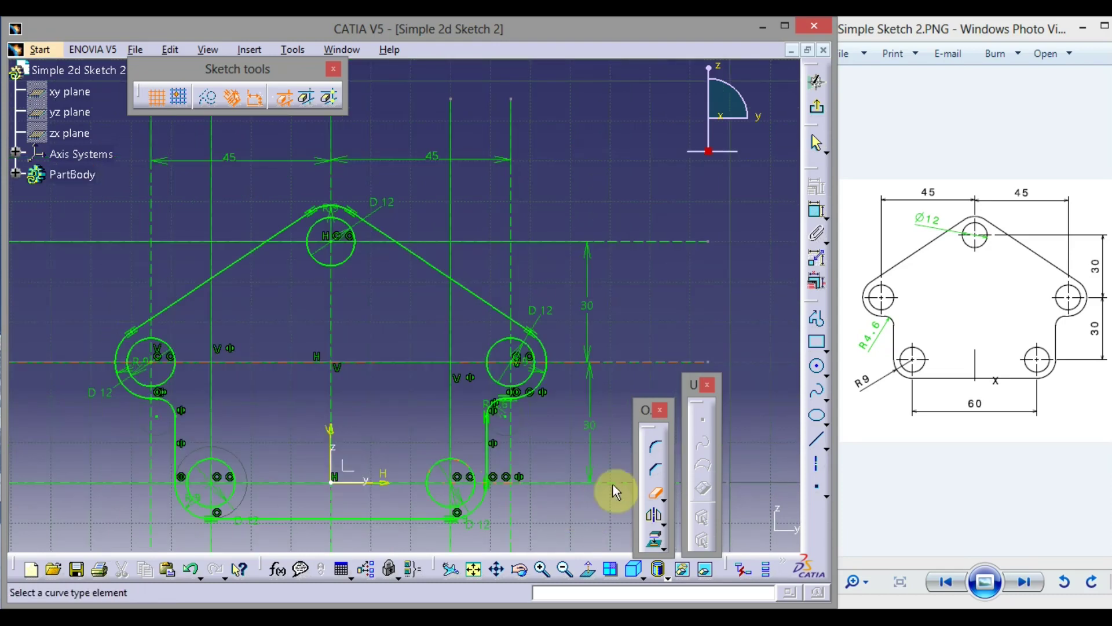
{"action": "left_click", "coordinate": [656, 494]}
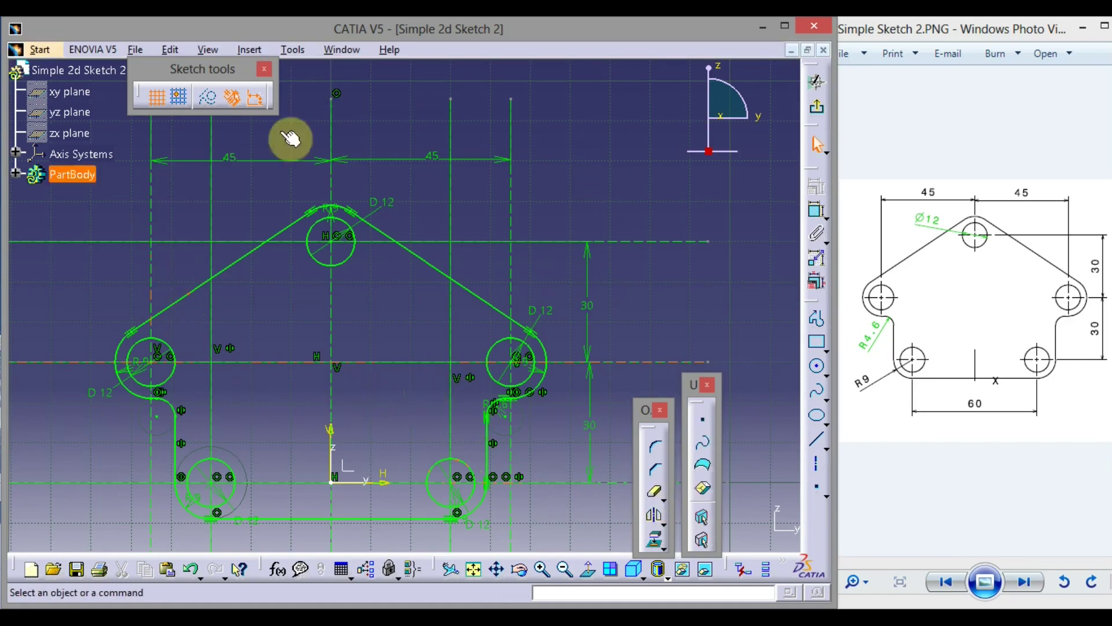